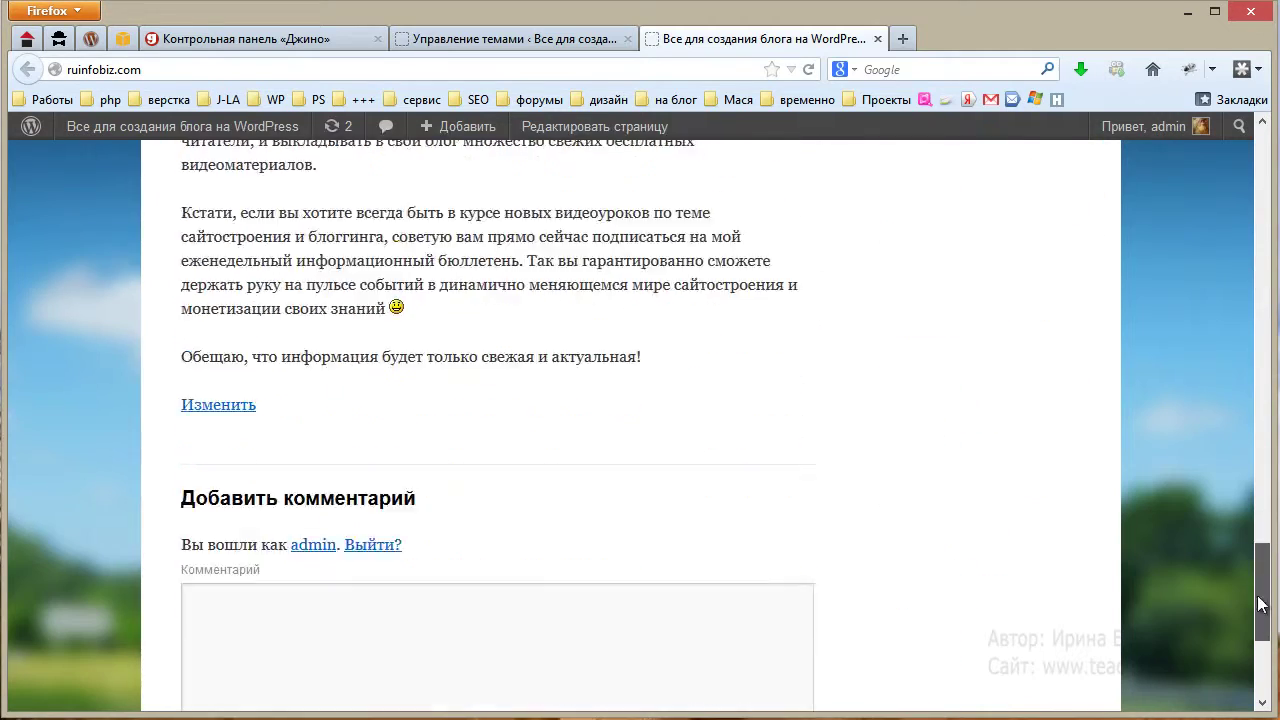
# Open the menu settings of the active Twenty Ten theme and create a menu titled "Главное меню".
pyautogui.scroll(2, 1217, 219)
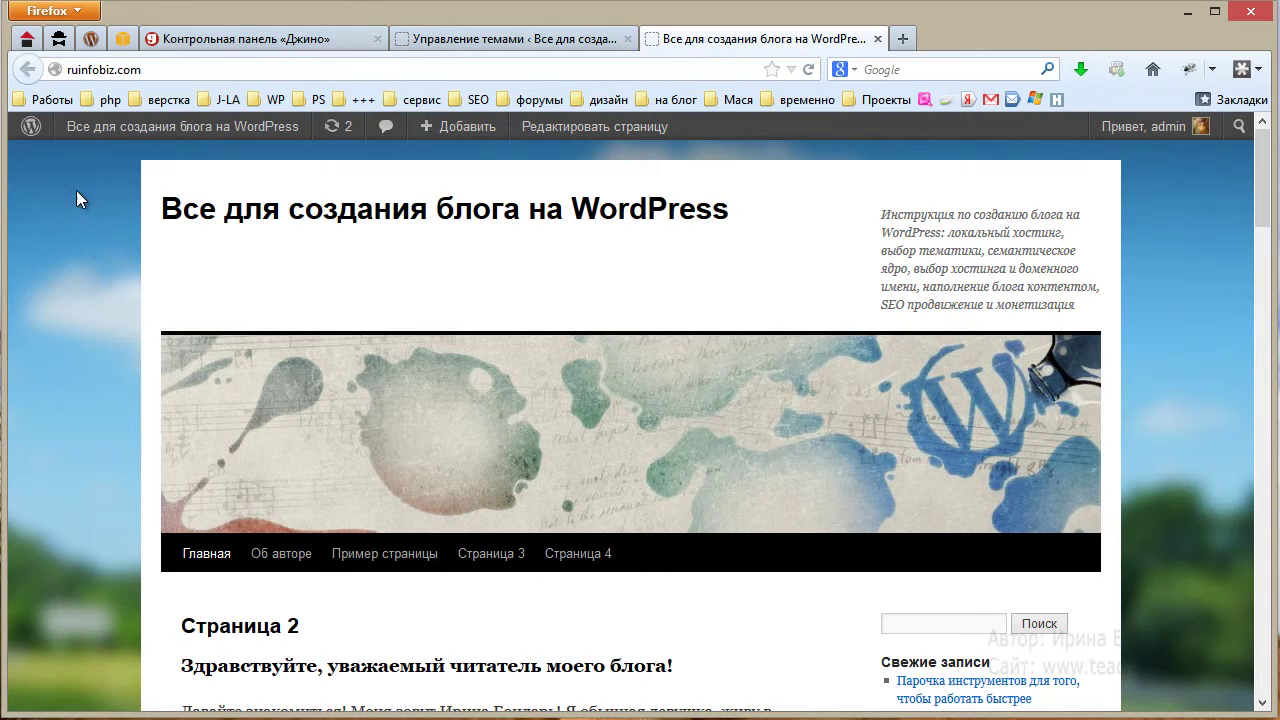
pyautogui.click(472, 42)
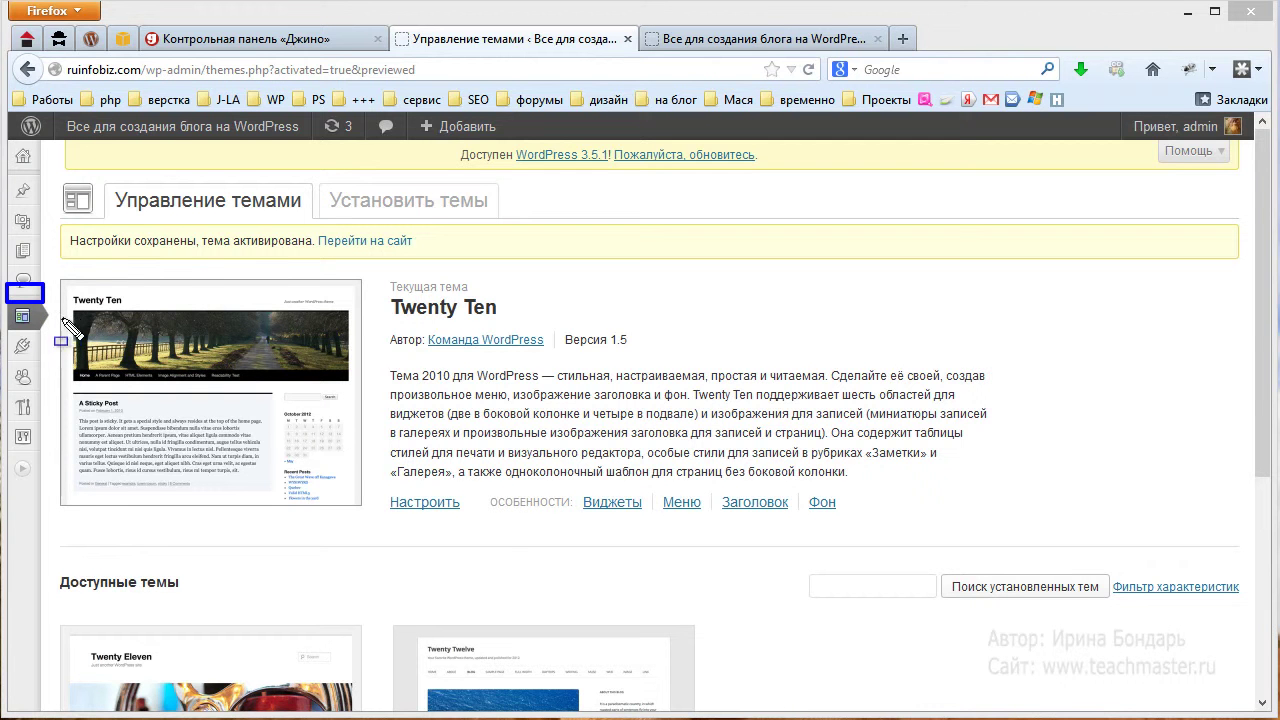
pyautogui.click(686, 504)
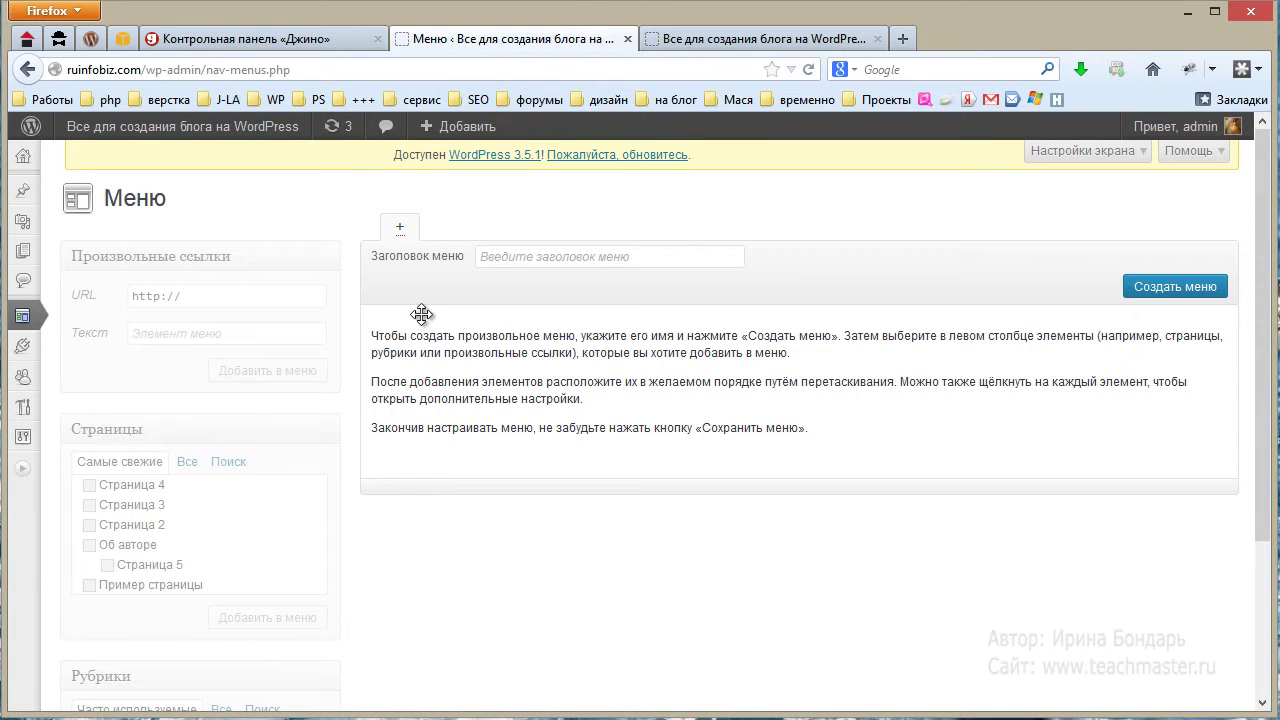
pyautogui.moveTo(22, 315)
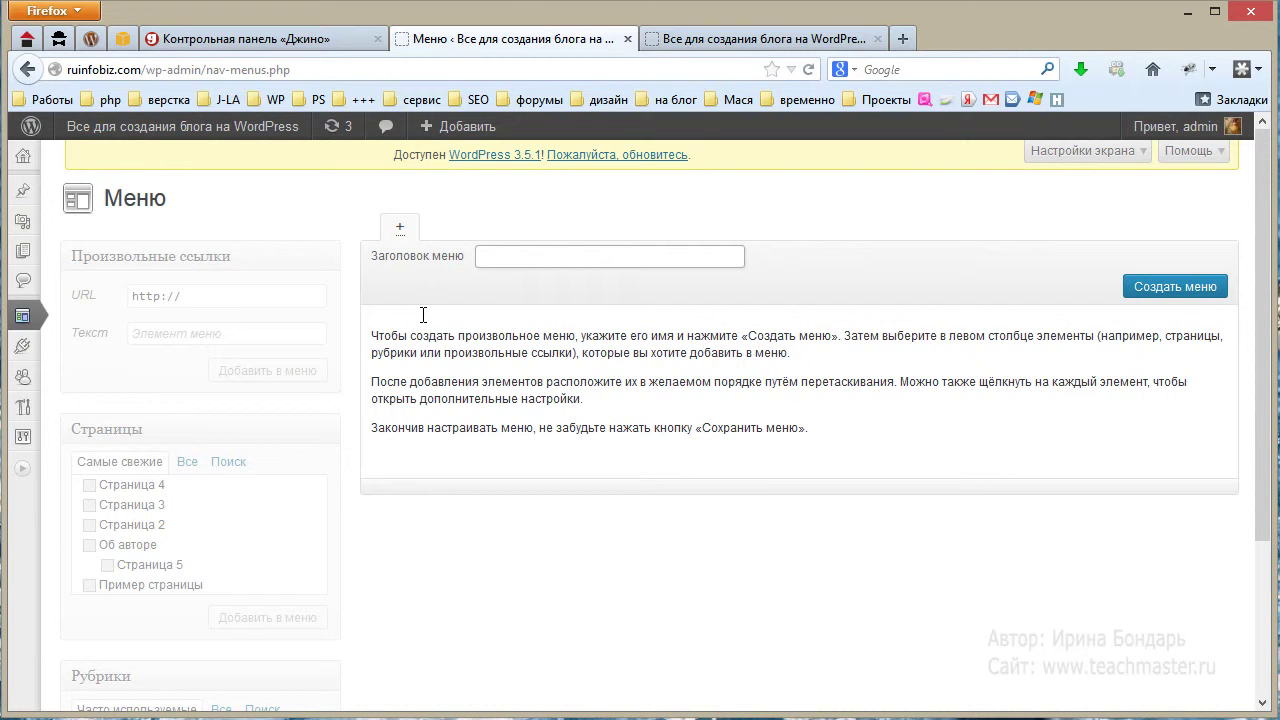
pyautogui.write('Главное')
pyautogui.press('Down')
pyautogui.press('Return')
pyautogui.press('Return')
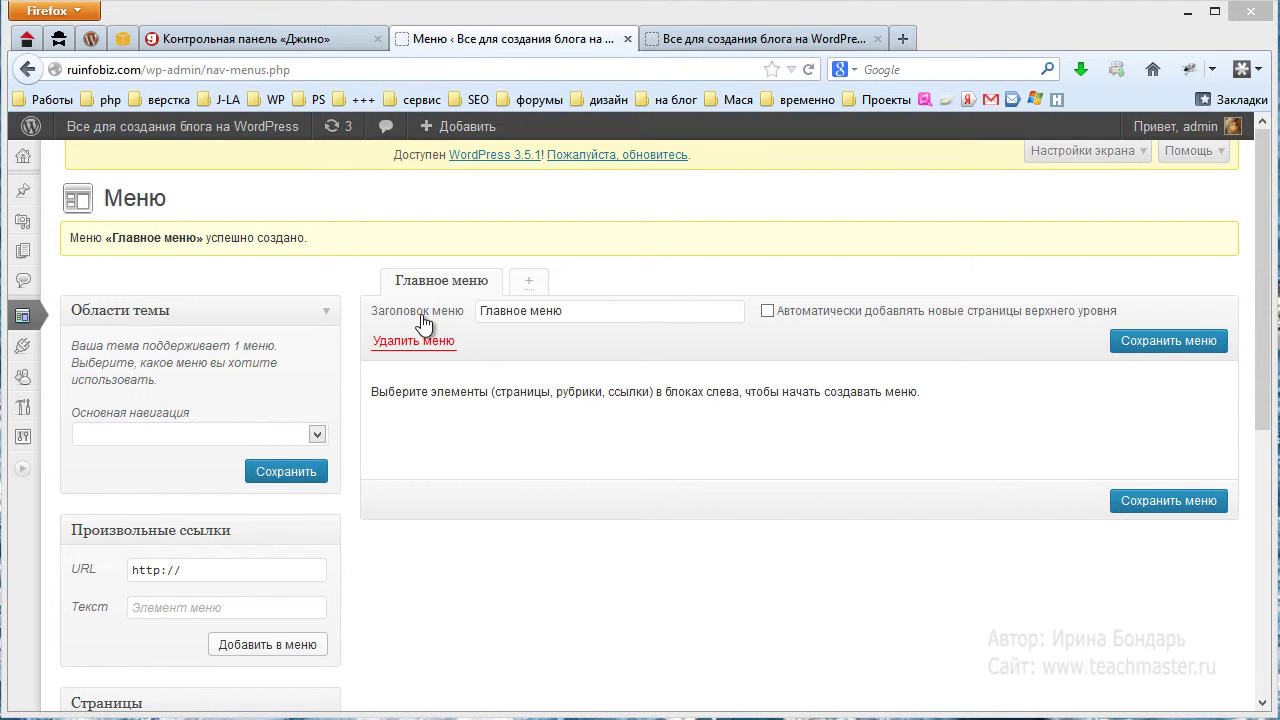
# Assign "Главное меню" to the theme's "Основная навигация" location and save the assignment.
pyautogui.hotkey('alt', 'Down')
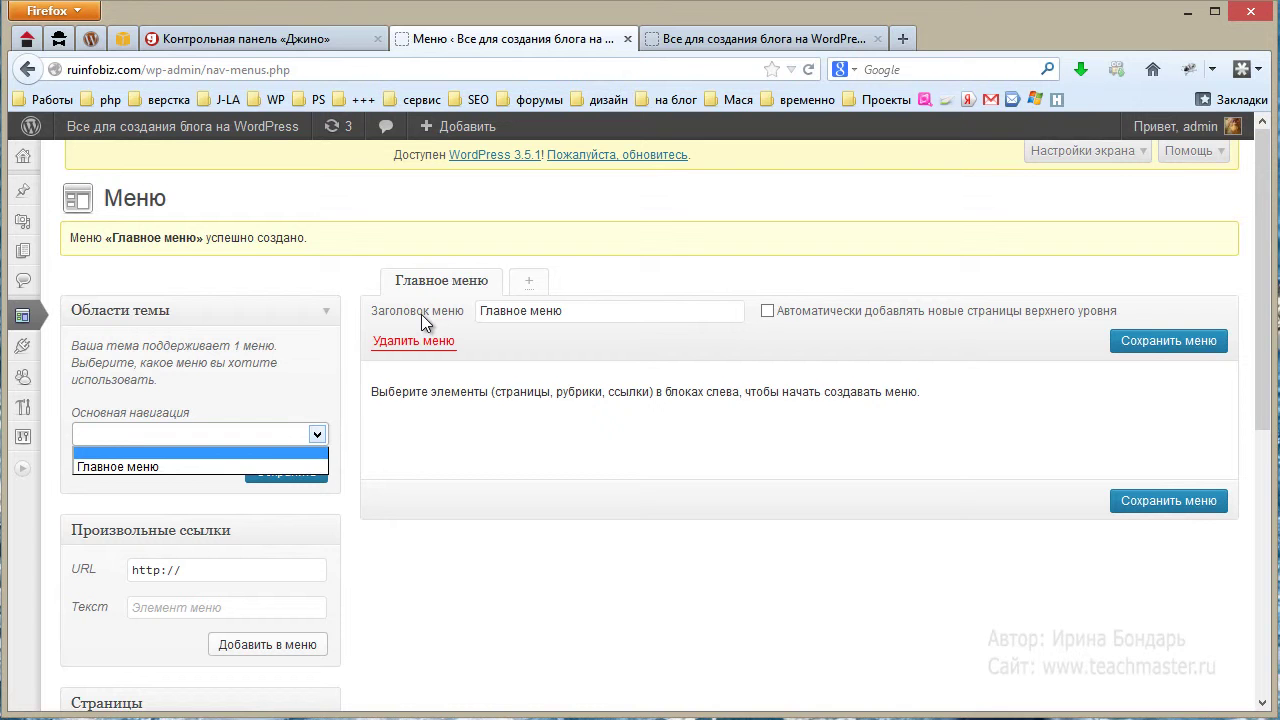
pyautogui.press('Down')
pyautogui.press('Return')
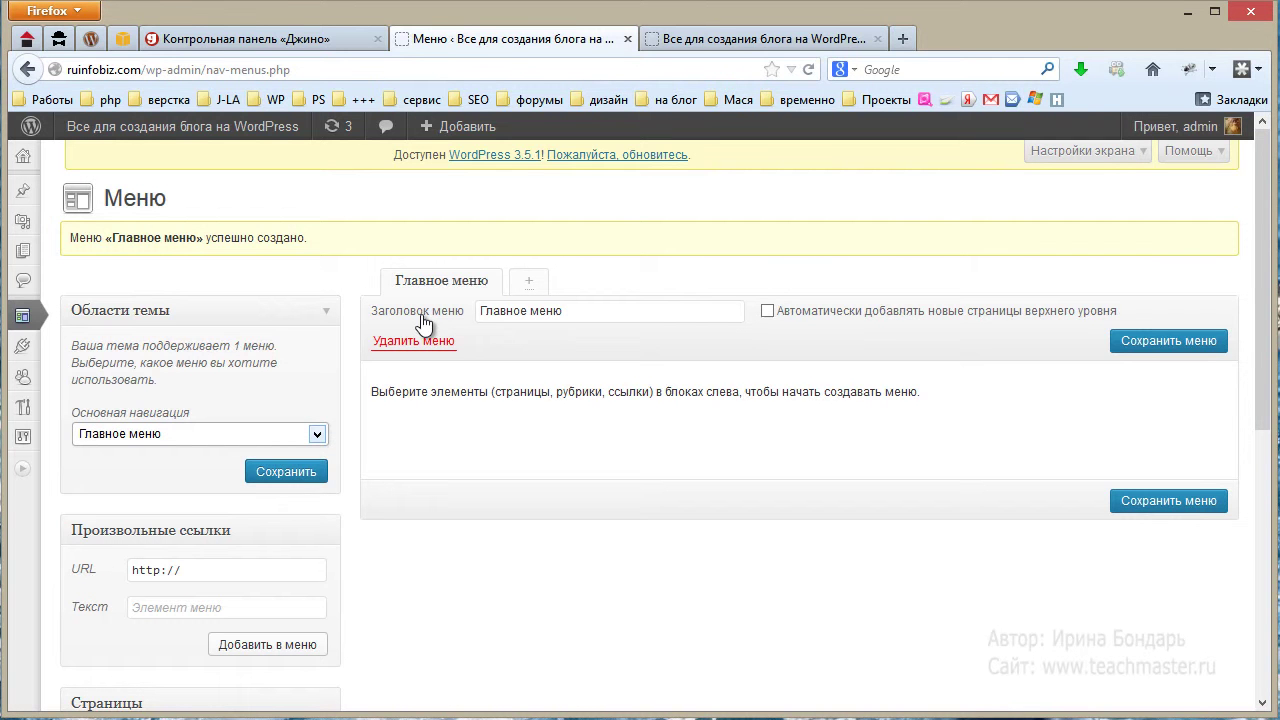
pyautogui.press('Tab')
pyautogui.press('Return')
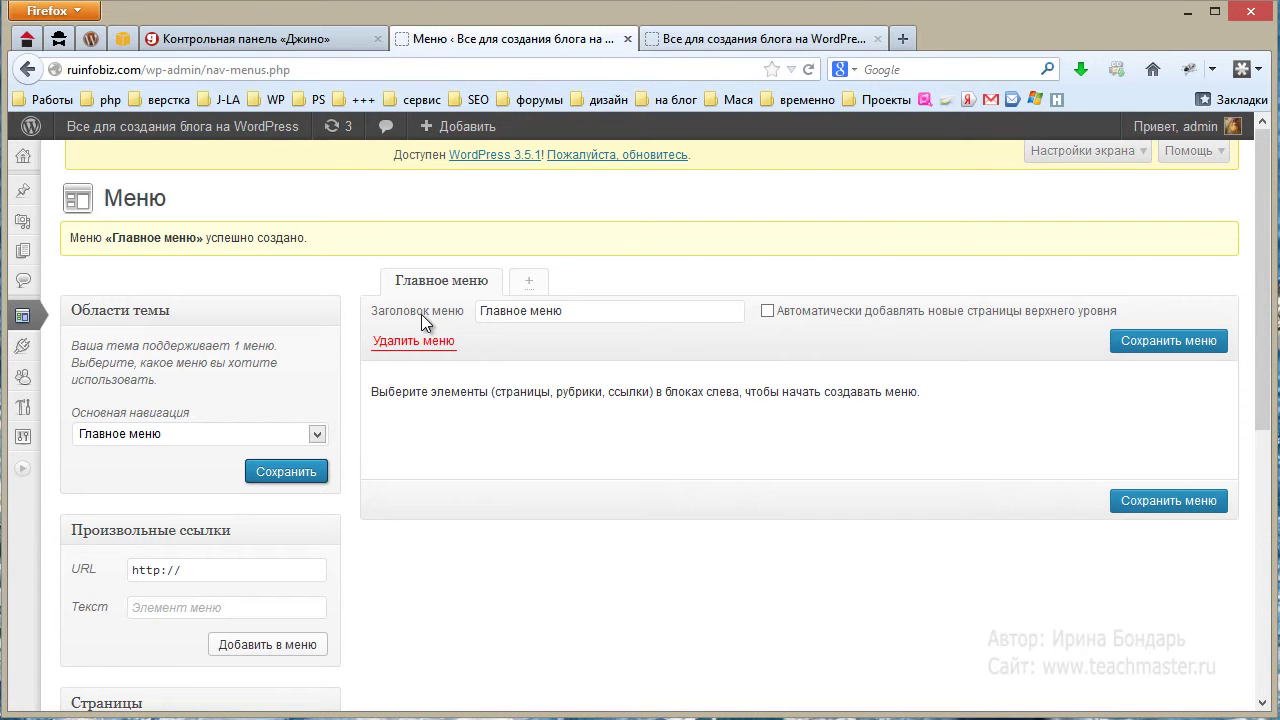
# Reload the blog's front page to check its navigation bar, and return to the menu editor.
pyautogui.hotkey('ctrl', 'Tab')
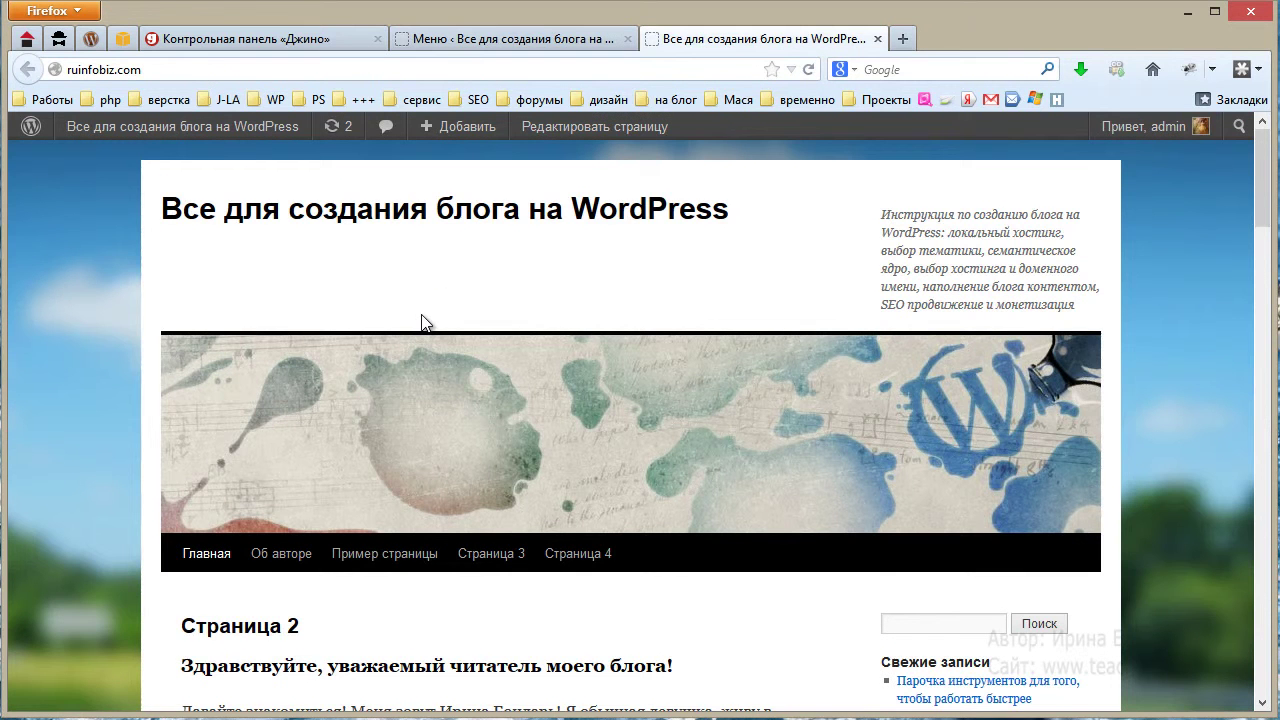
pyautogui.press('F5')
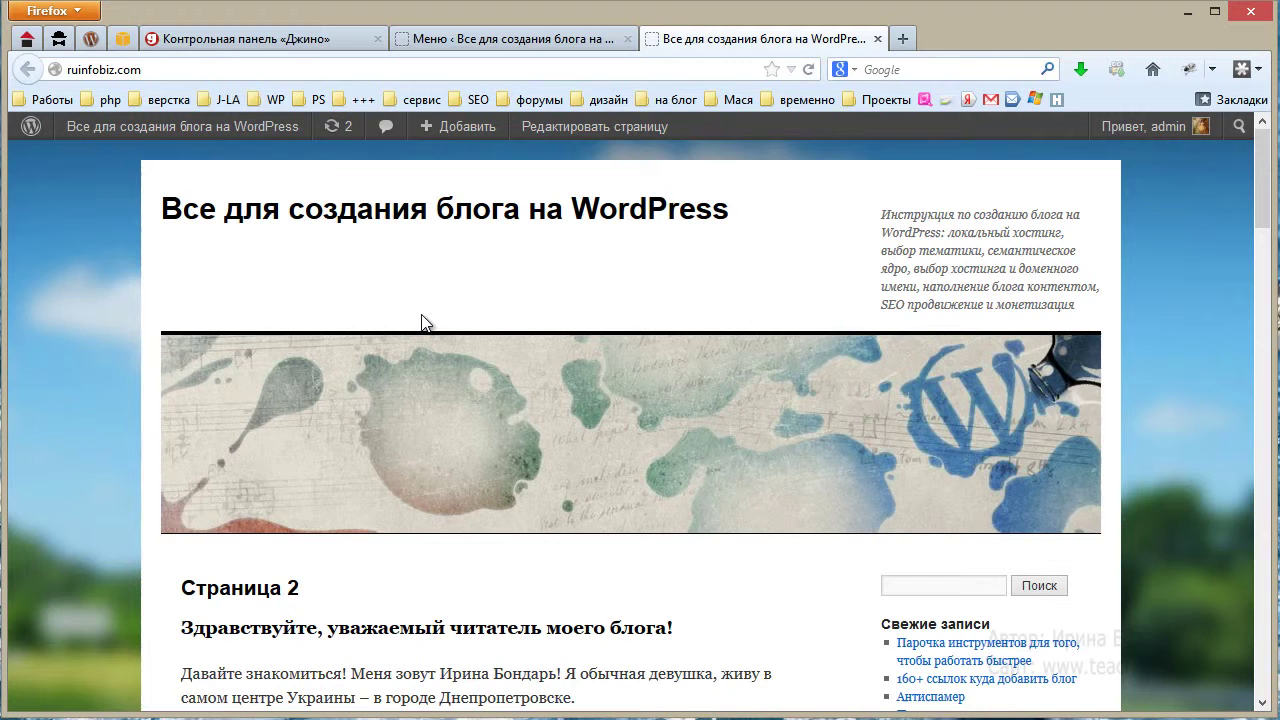
pyautogui.hotkey('ctrl', 'shift', 'Tab')
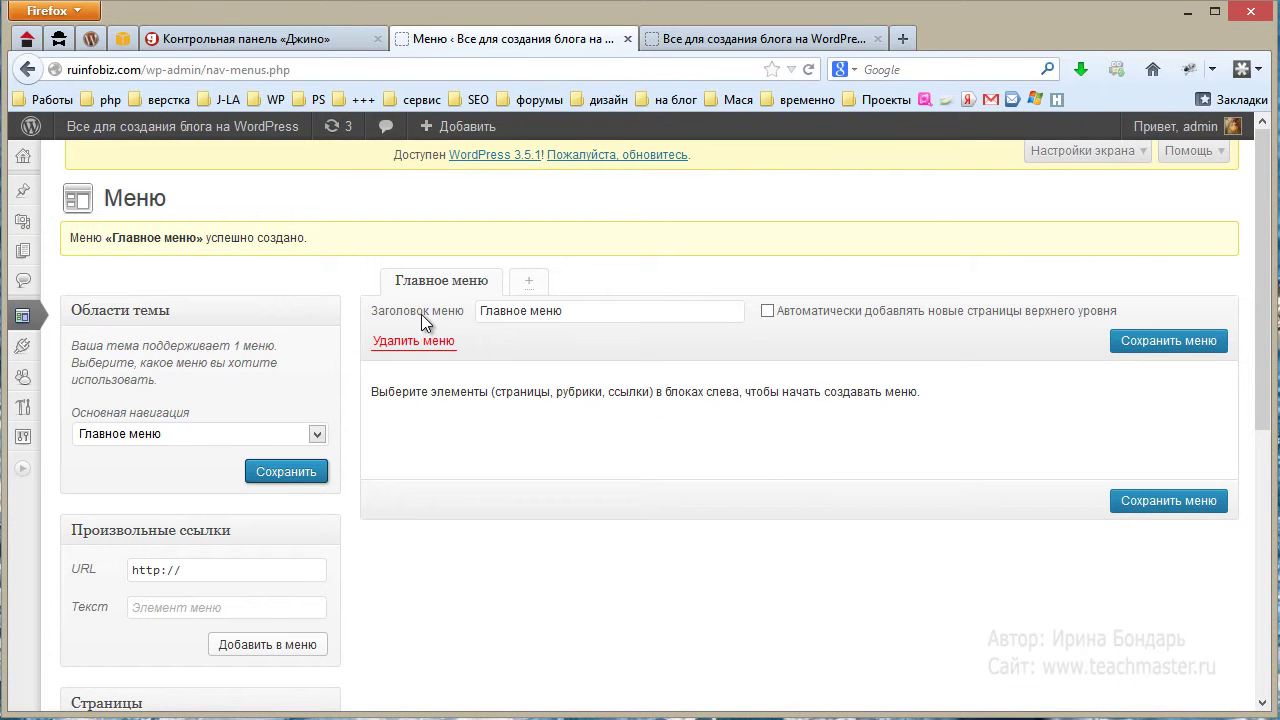
pyautogui.scroll(-3, 421, 322)
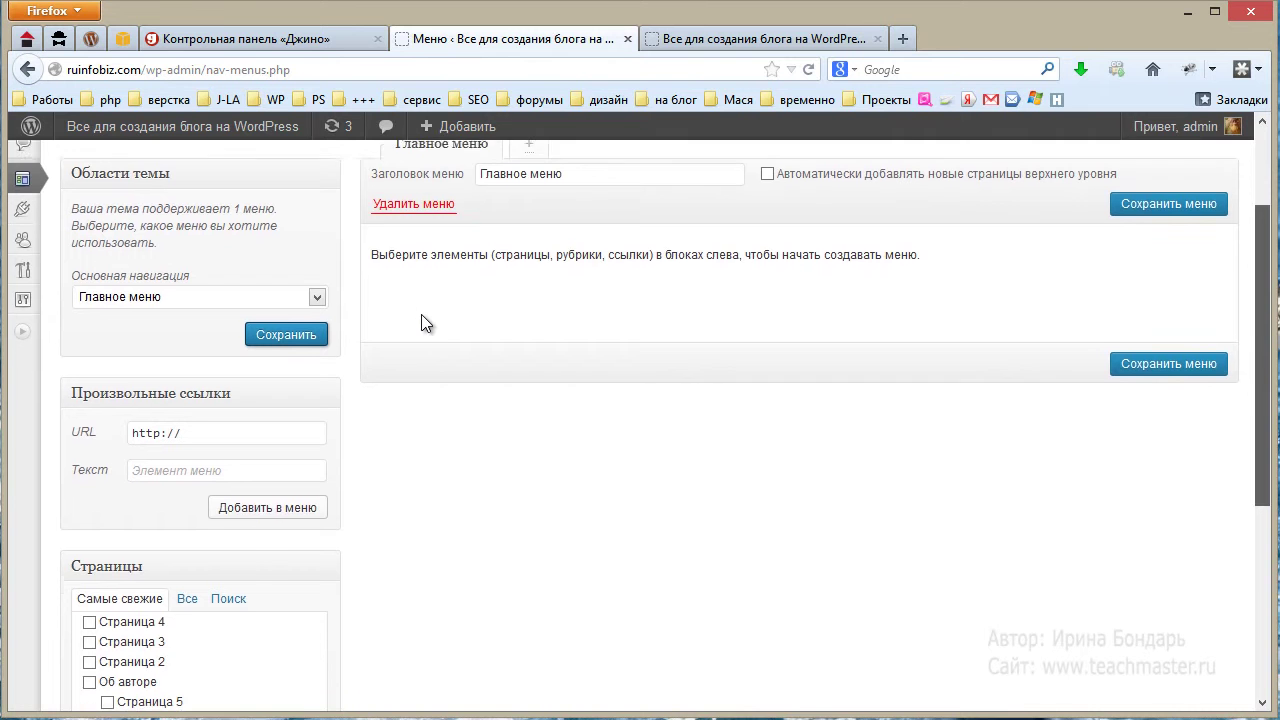
pyautogui.scroll(-1, 421, 322)
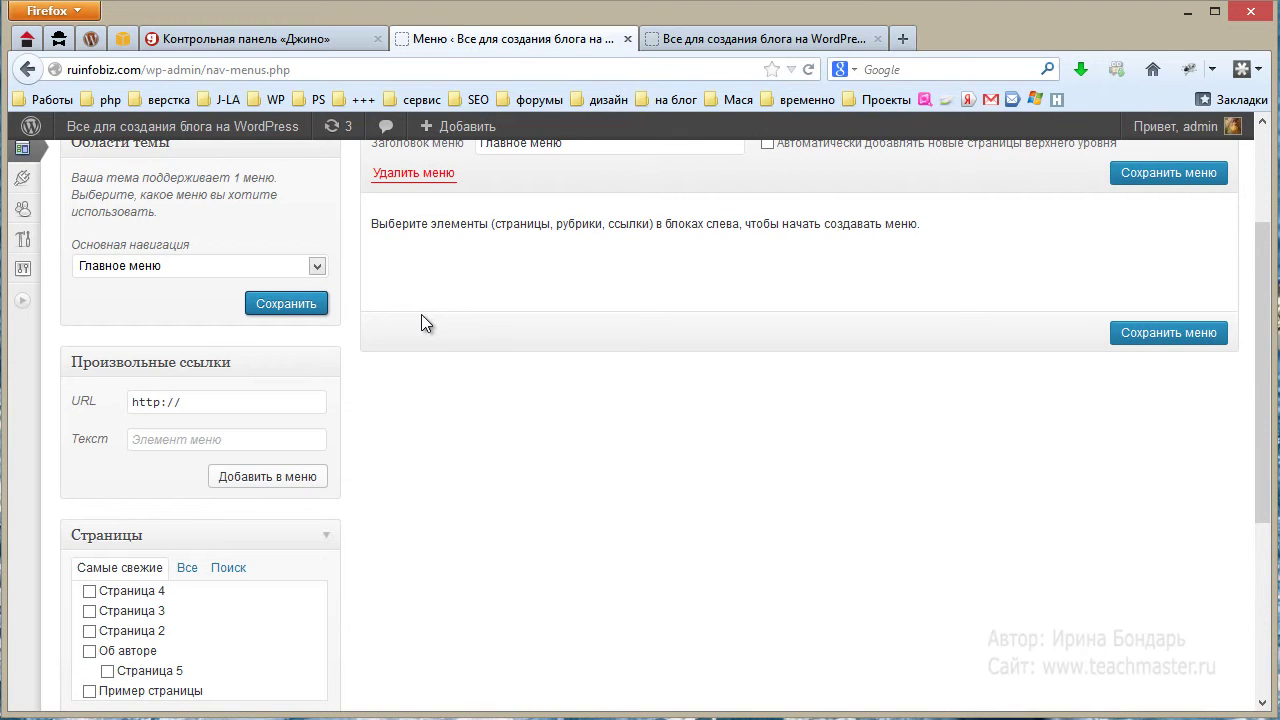
pyautogui.scroll(-3, 421, 322)
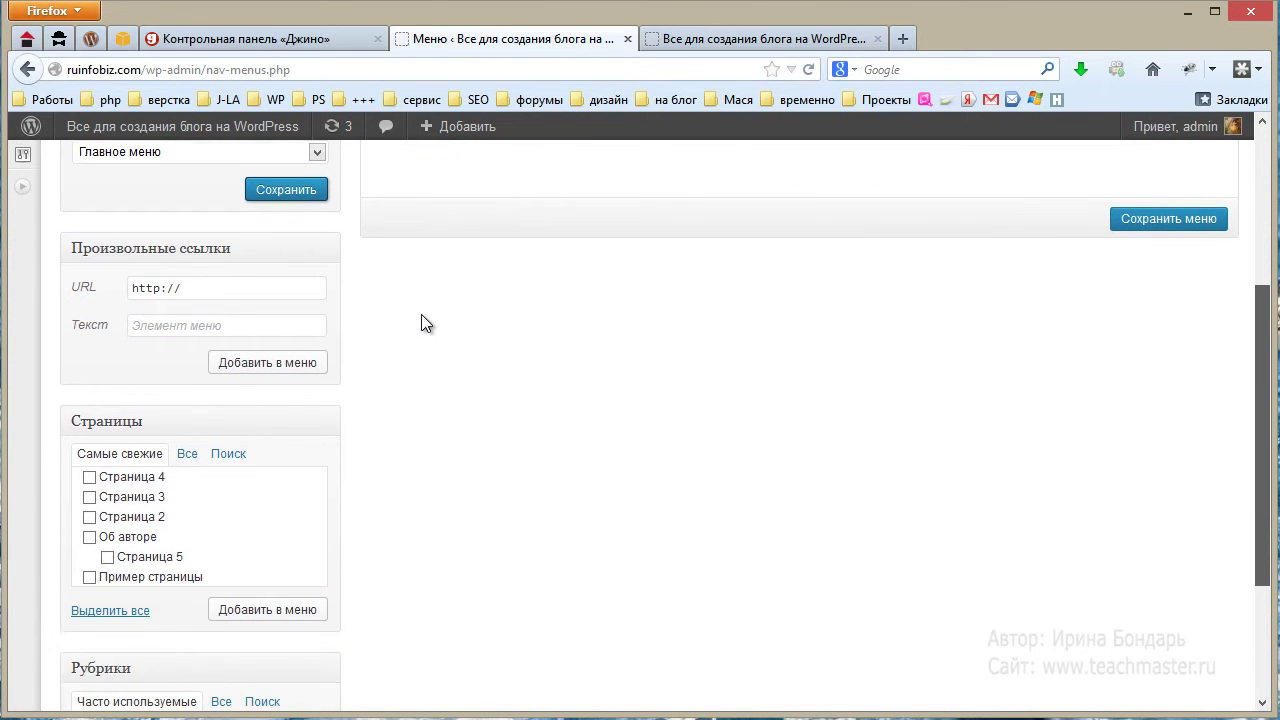
pyautogui.scroll(-4, 421, 322)
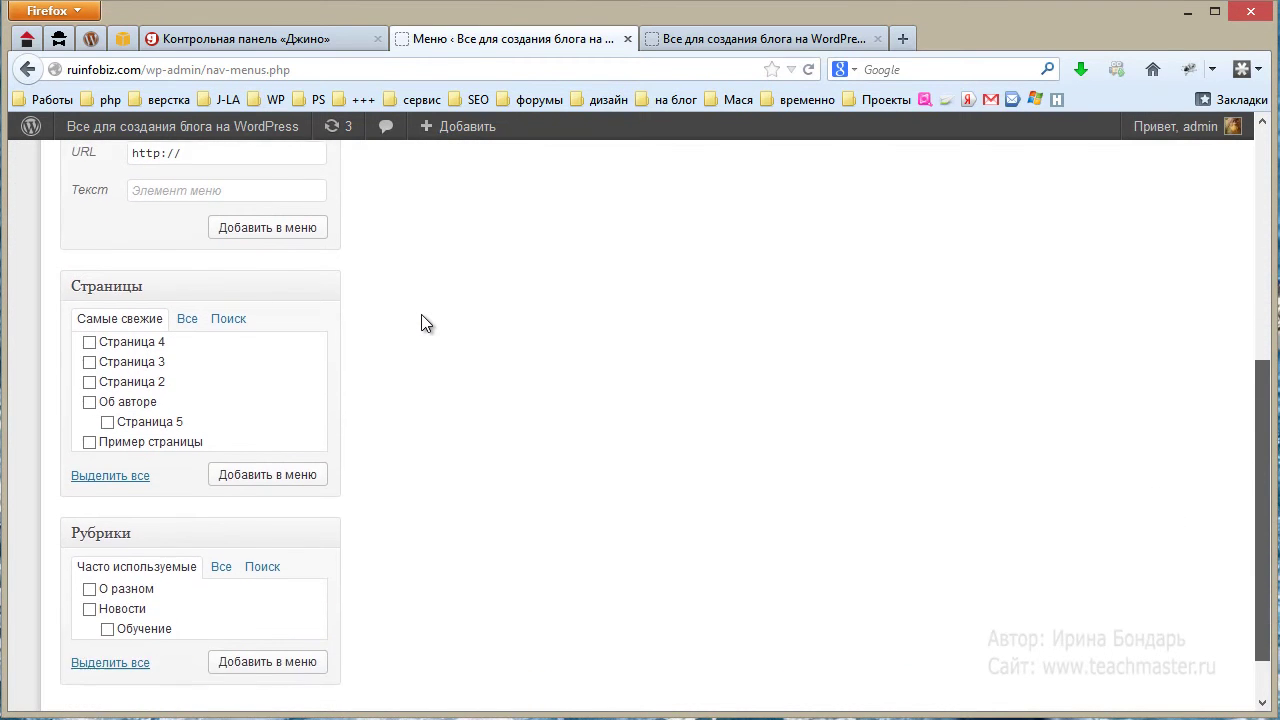
pyautogui.scroll(7, 421, 322)
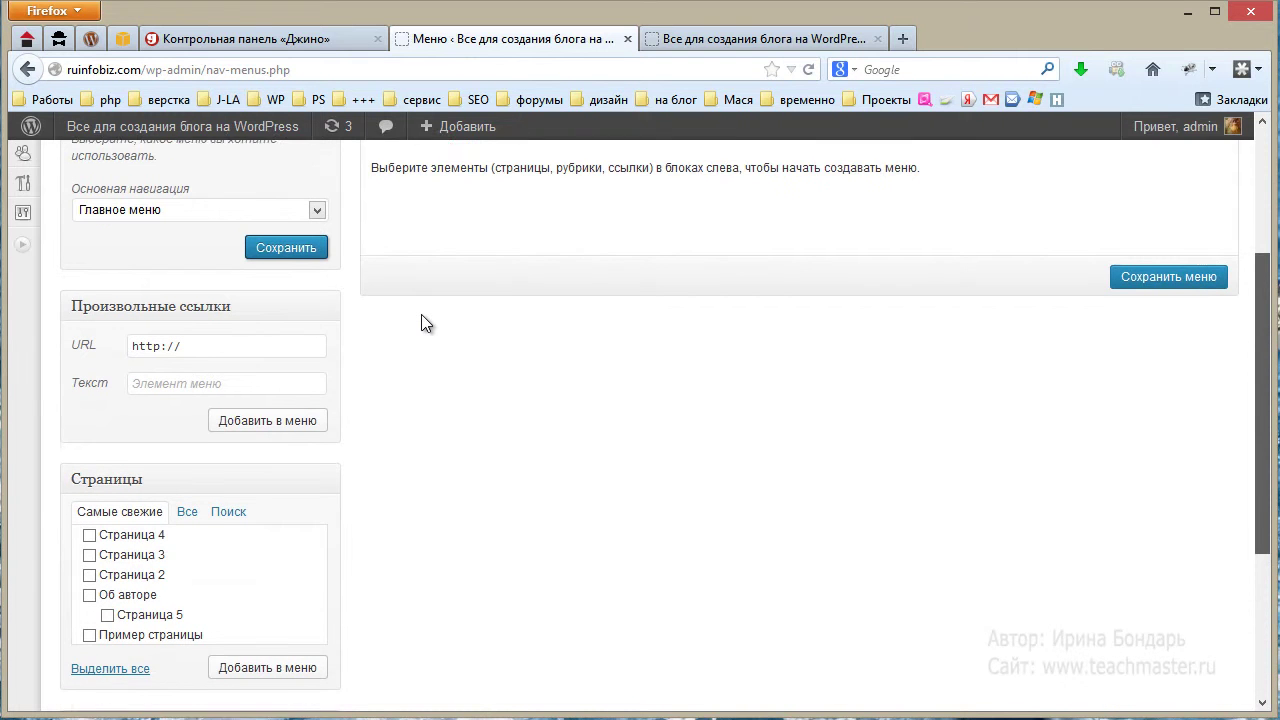
pyautogui.scroll(-1, 422, 315)
pyautogui.scroll(1, 422, 315)
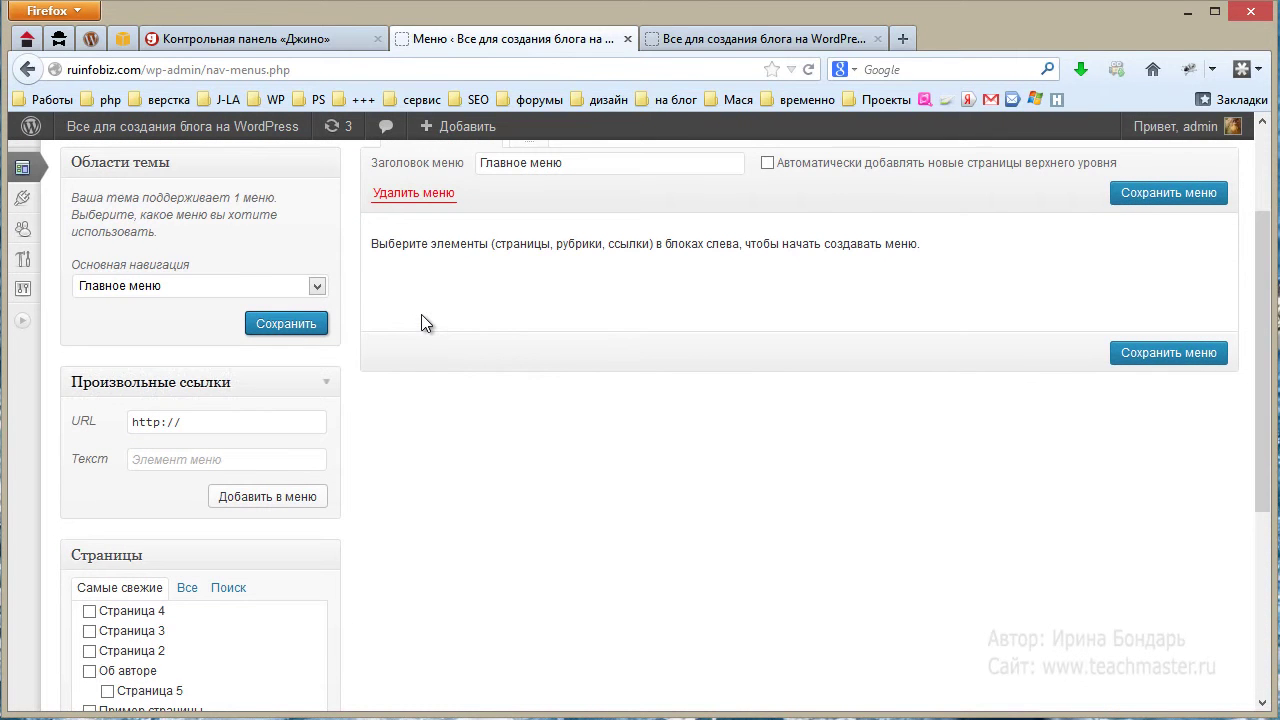
pyautogui.press('Tab')
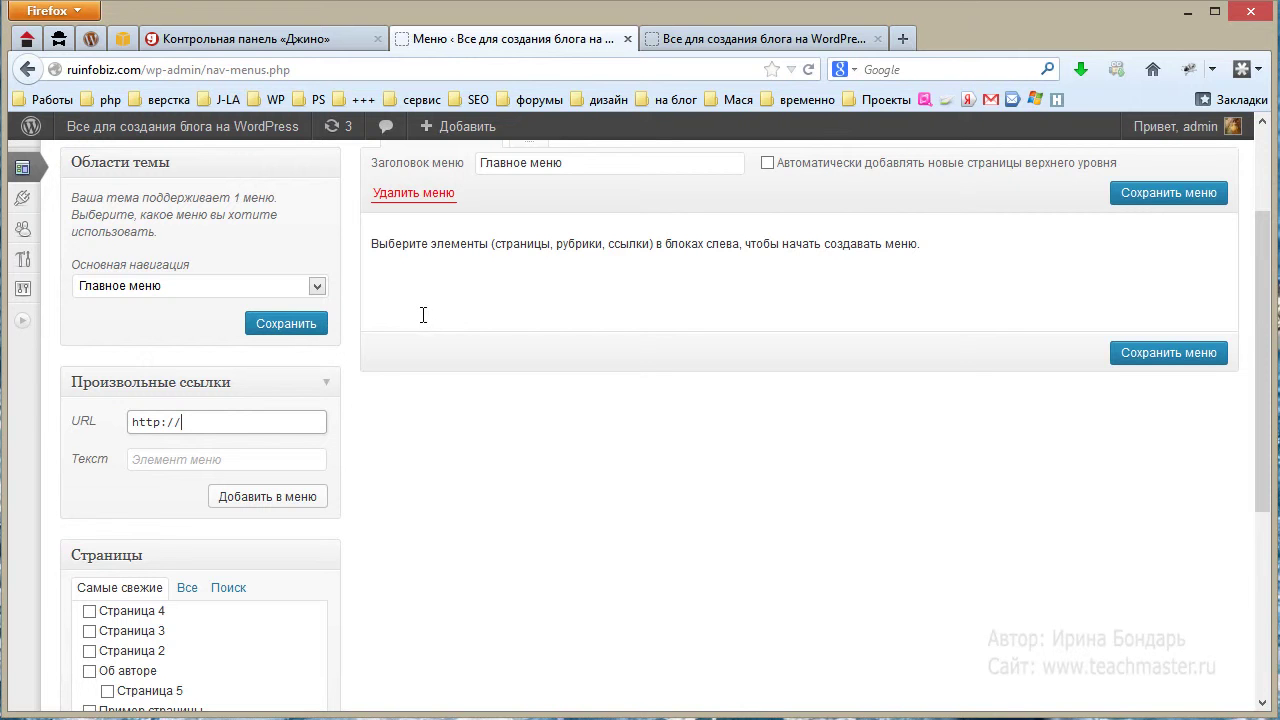
pyautogui.write('ya.ru')
pyautogui.press('Tab')
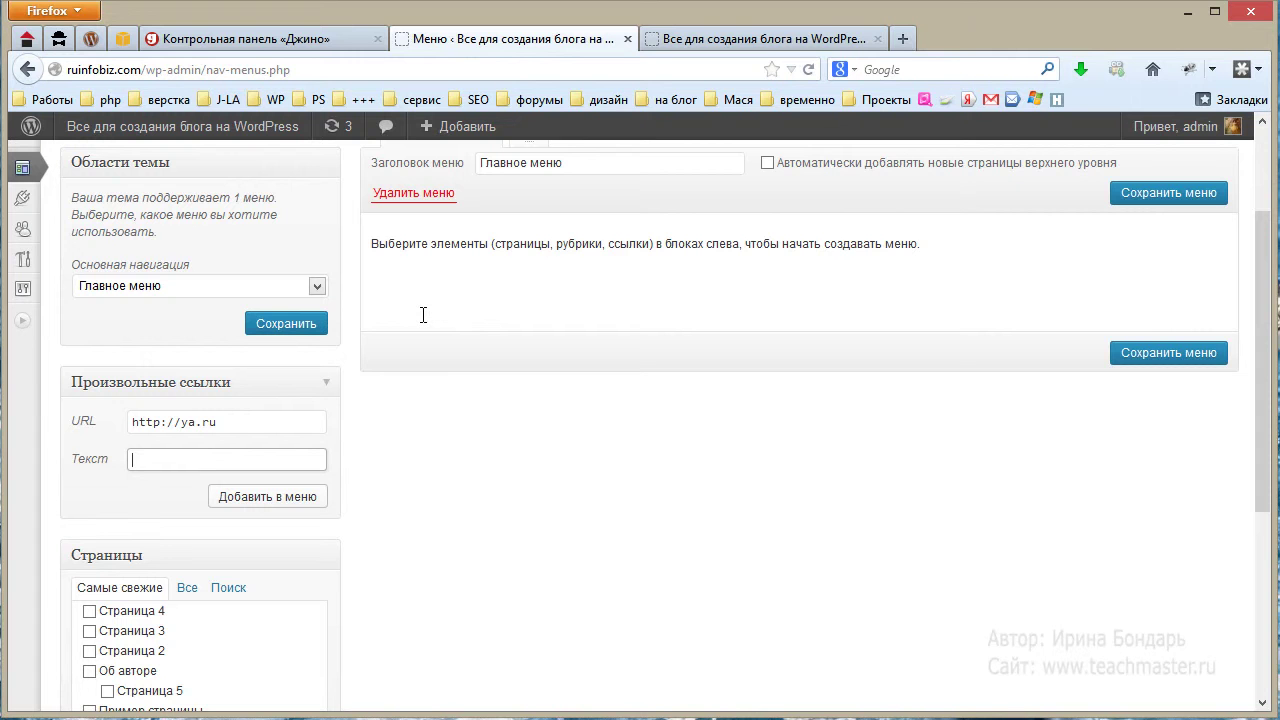
pyautogui.write('Яндекс')
pyautogui.press('Return')
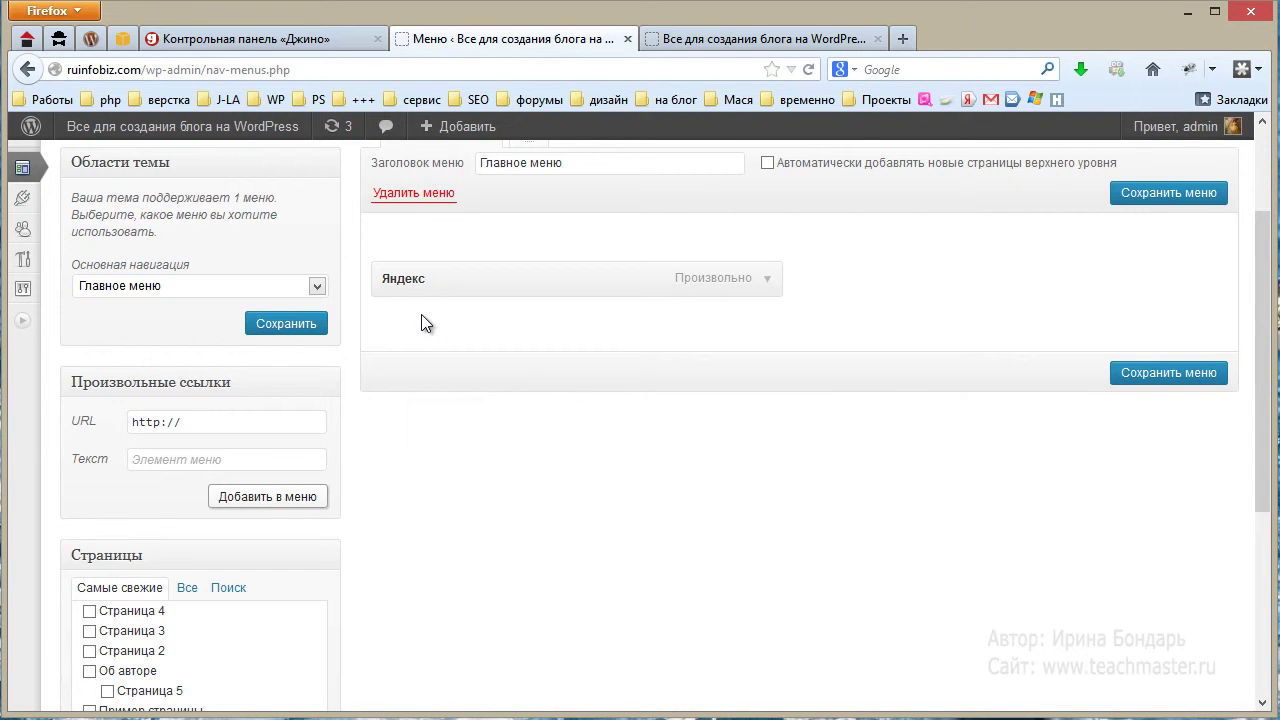
# Add the pages "Страница 4", "Страница 3", "Страница 2", "Об авторе" and "Страница 5" to the menu.
pyautogui.scroll(-2, 421, 322)
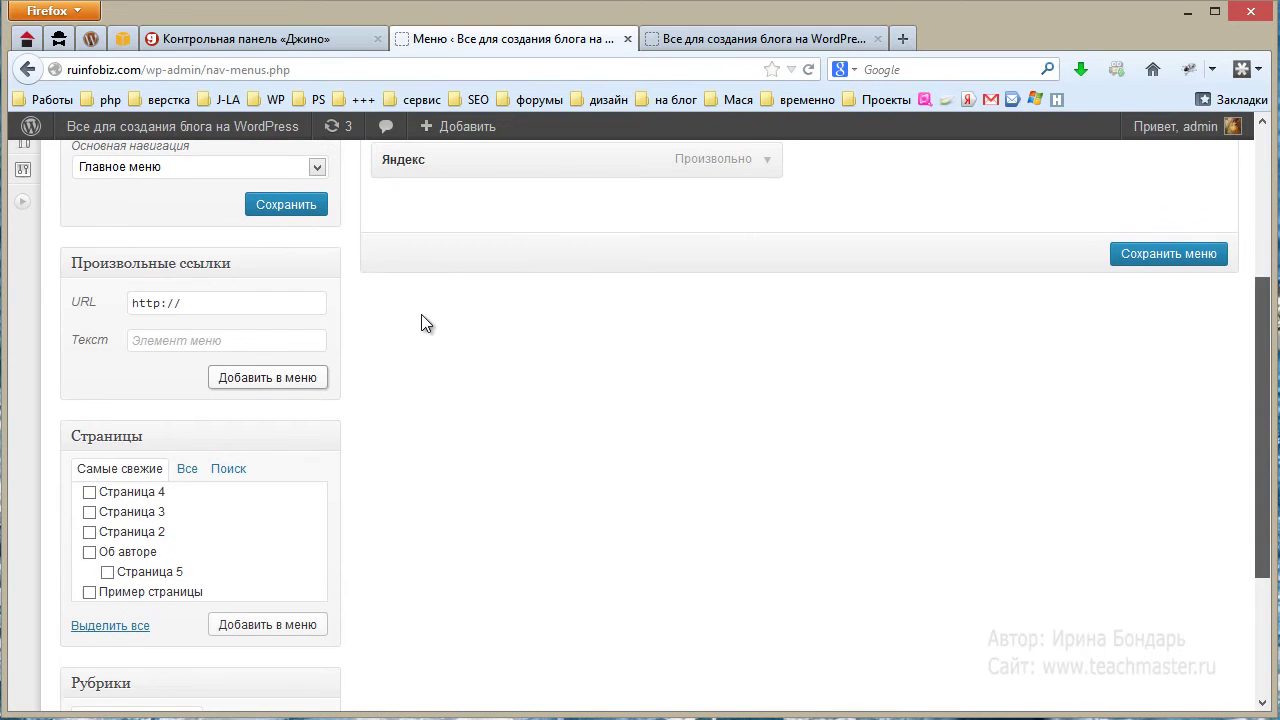
pyautogui.press('space')
pyautogui.press('Tab')
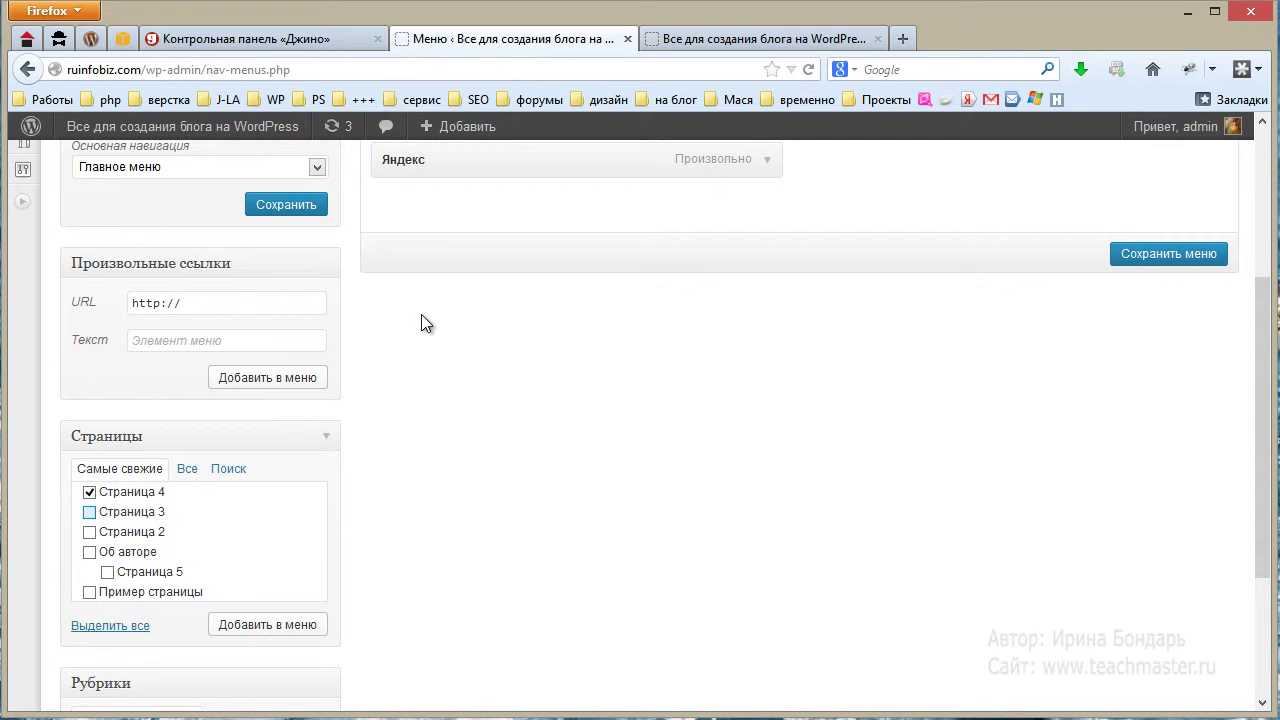
pyautogui.press('Tab')
pyautogui.press('space')
pyautogui.press('Tab')
pyautogui.press('Tab')
pyautogui.press('Tab')
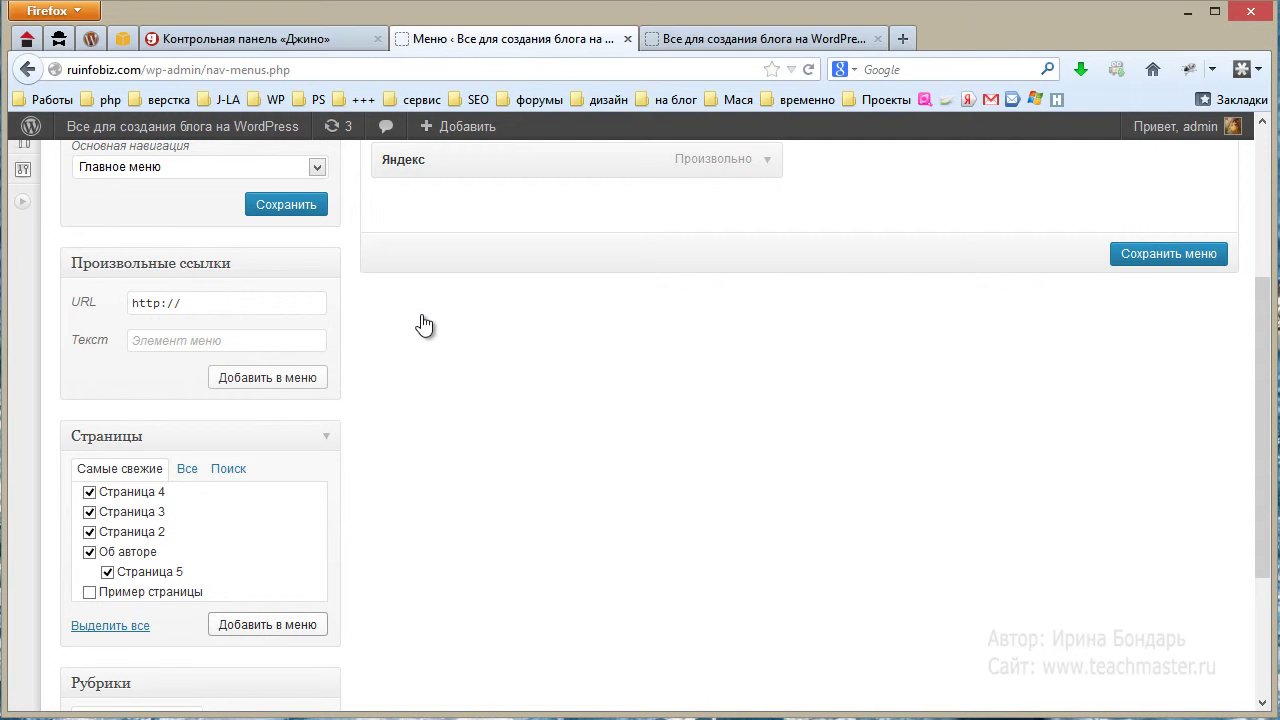
pyautogui.press('space')
pyautogui.scroll(1, 421, 321)
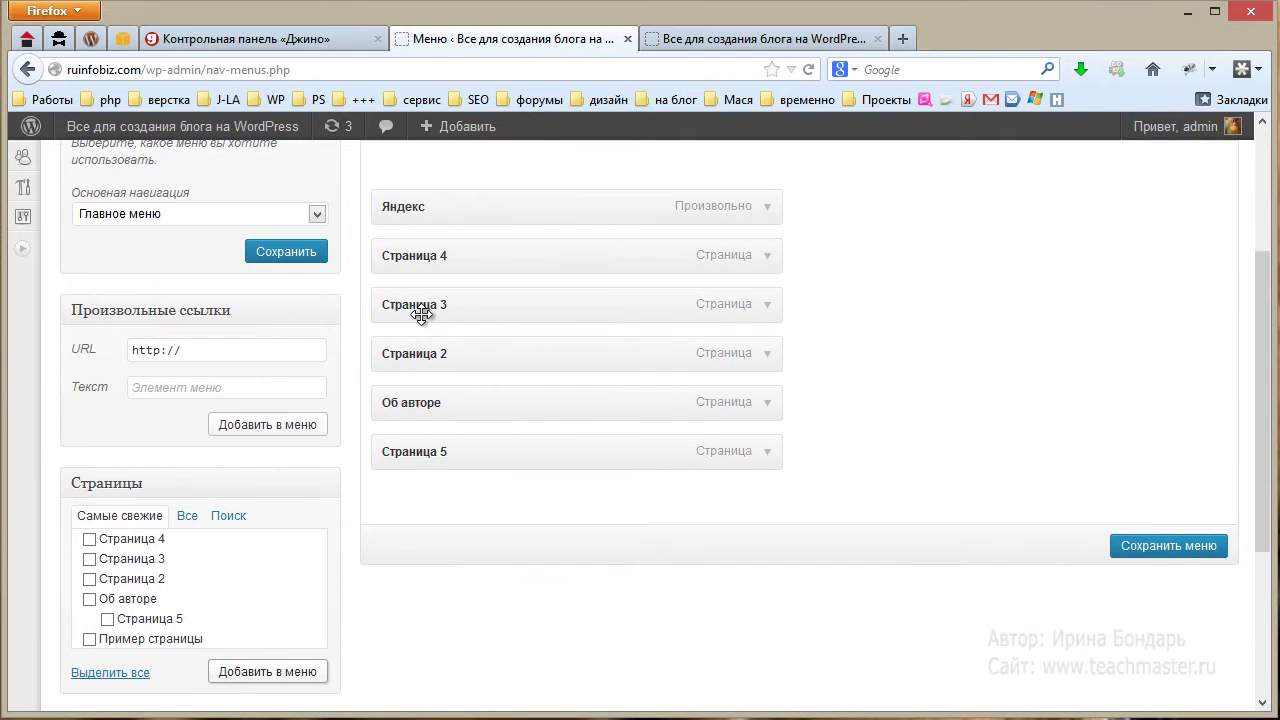
# Add the categories "О разном" and "Обучение" to the menu and save the menu.
pyautogui.scroll(-4, 421, 321)
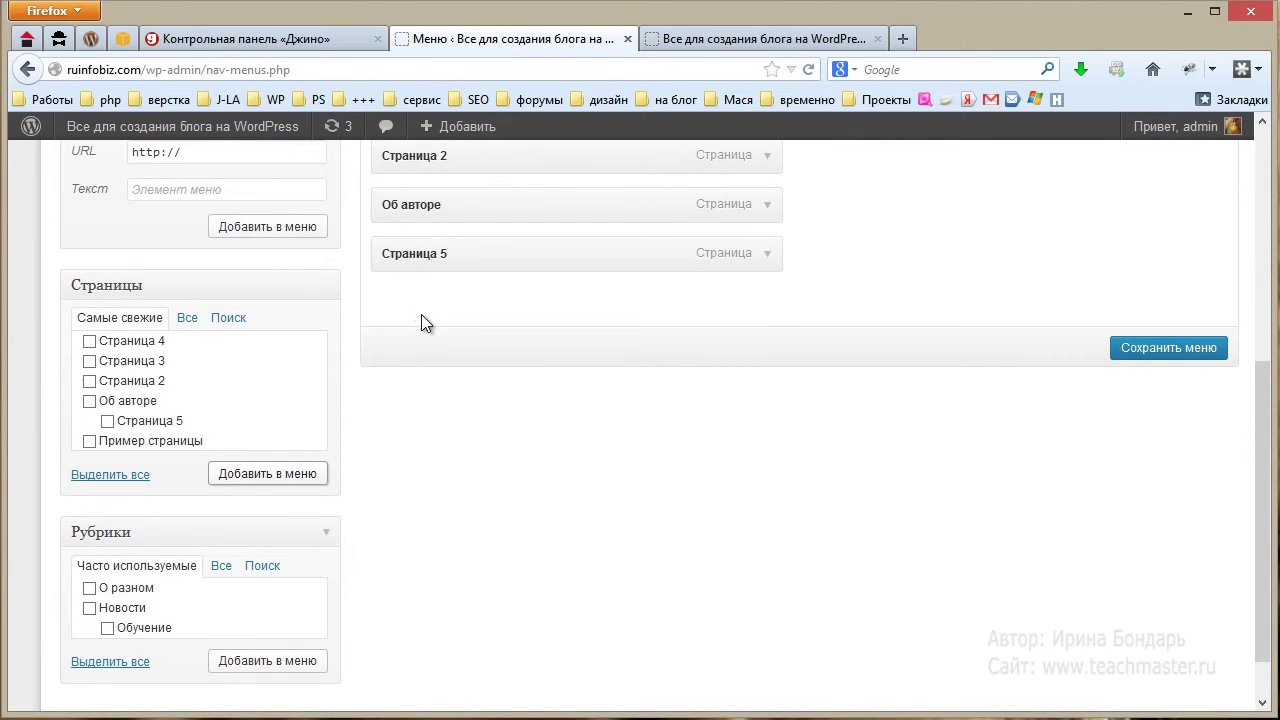
pyautogui.click(89, 588)
pyautogui.press('Return')
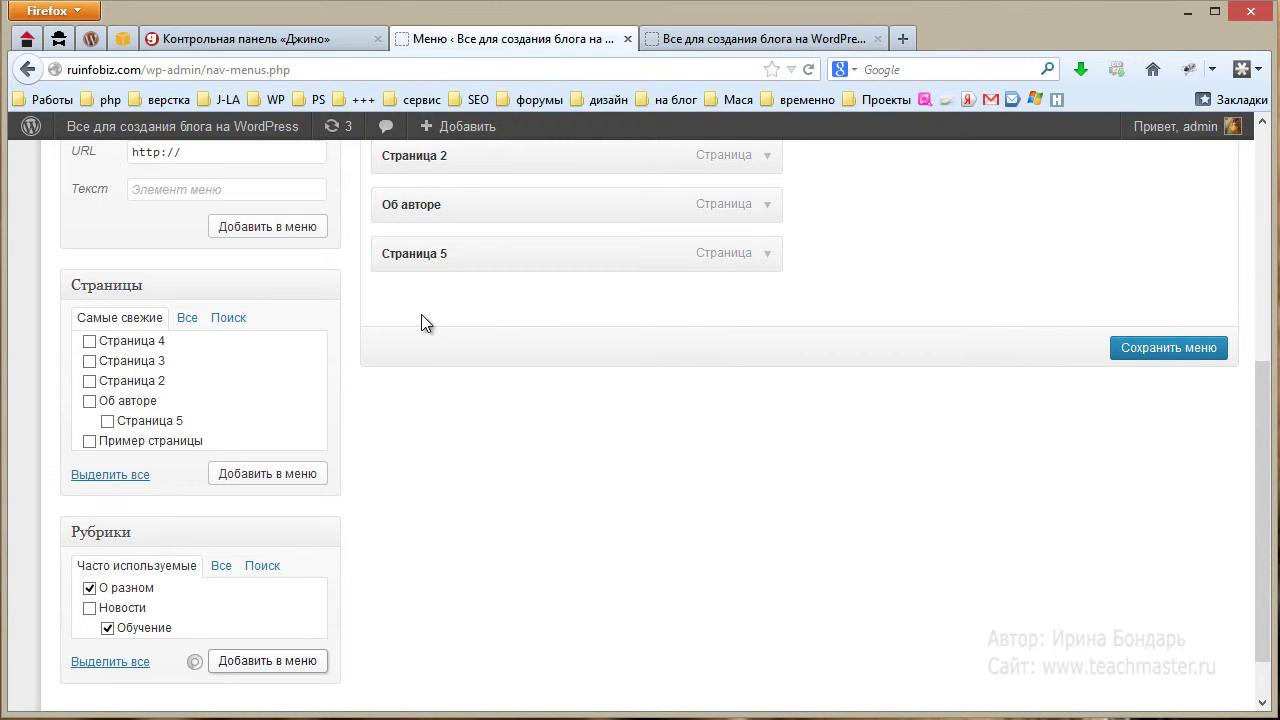
pyautogui.scroll(4, 421, 321)
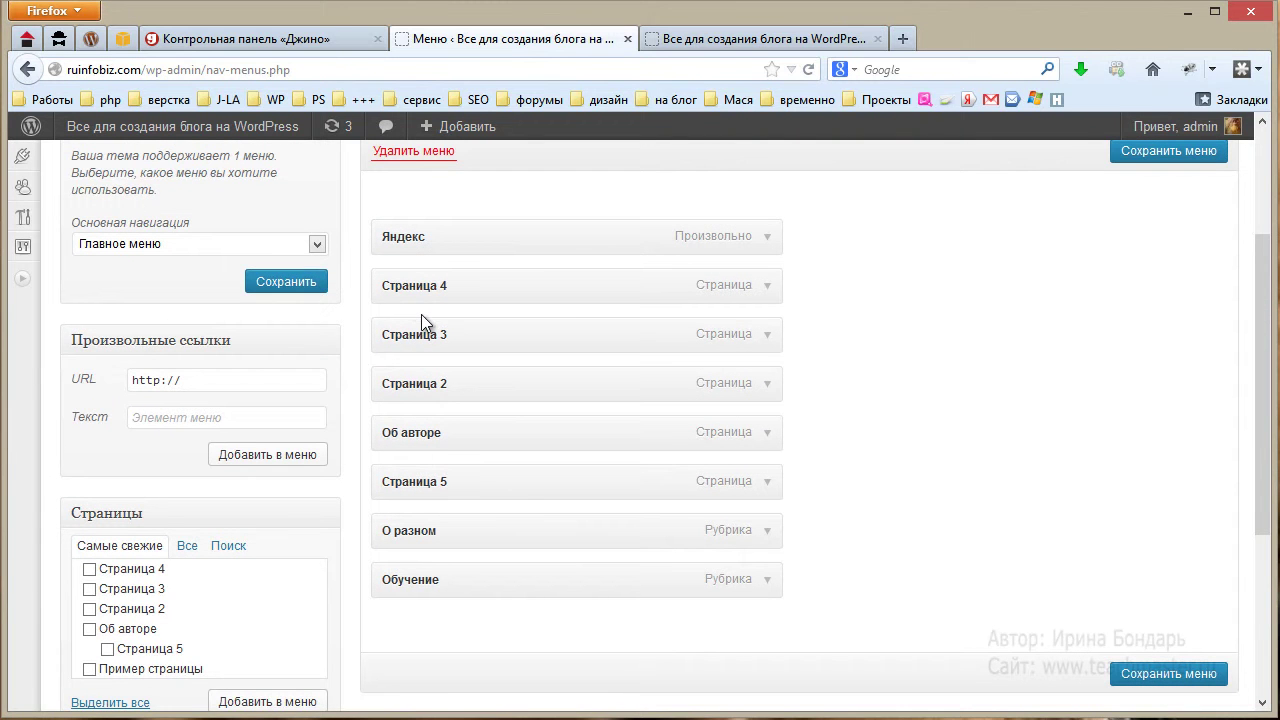
pyautogui.press('Return')
# Reload the blog's front page to inspect the items in the navigation bar, and return to the menu editor.
pyautogui.hotkey('ctrl', 'Tab')
pyautogui.hotkey('ctrl', 'shift', 'Tab')
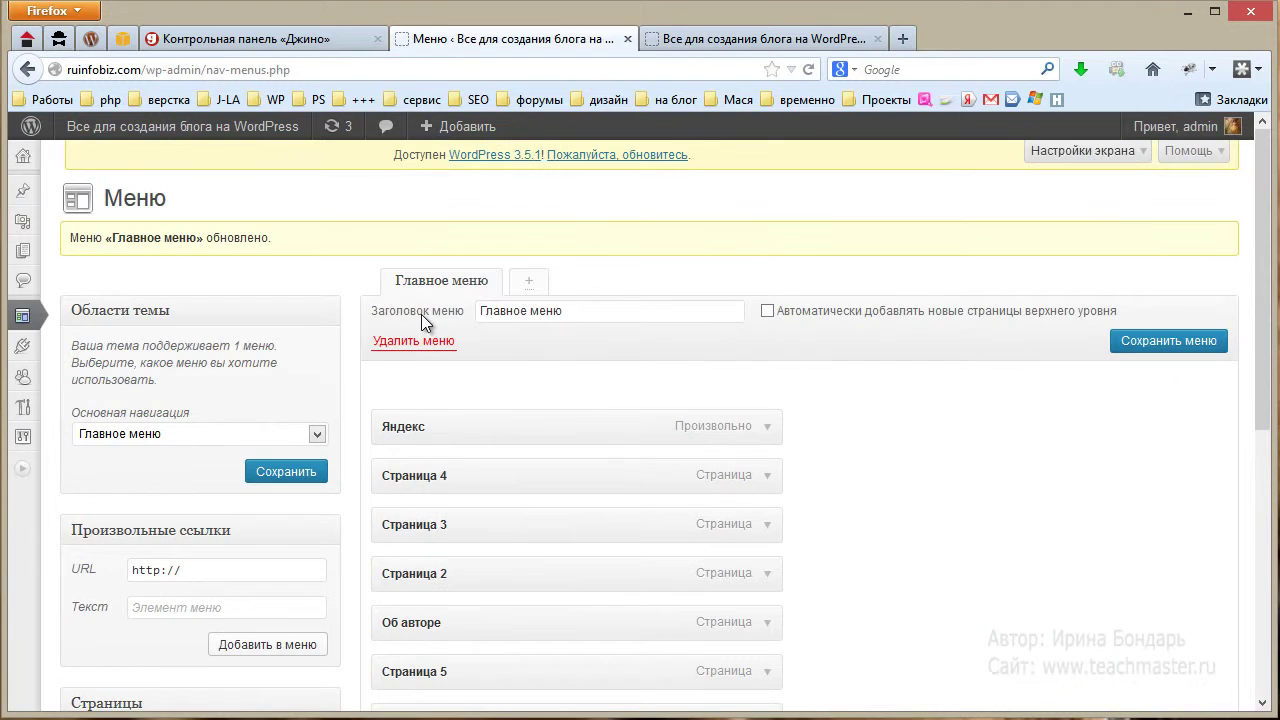
pyautogui.hotkey('ctrl', 'Tab')
pyautogui.press('F5')
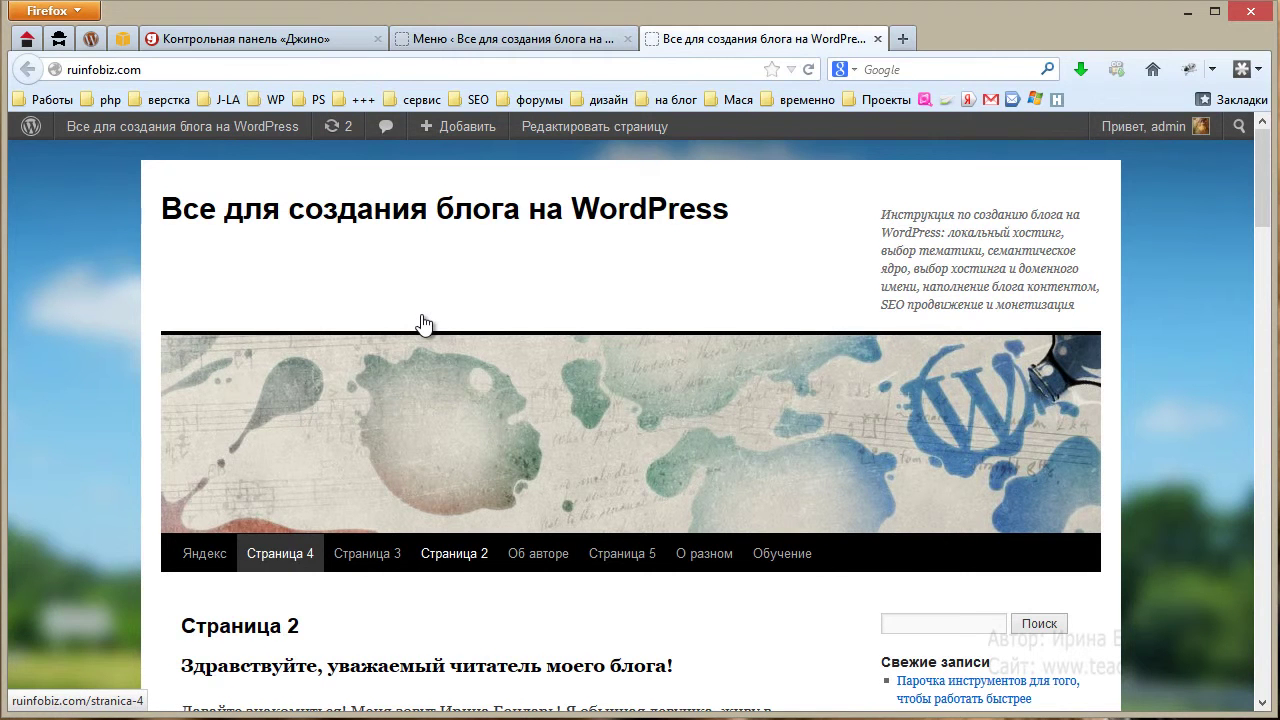
pyautogui.hotkey('ctrl', 'pageup')
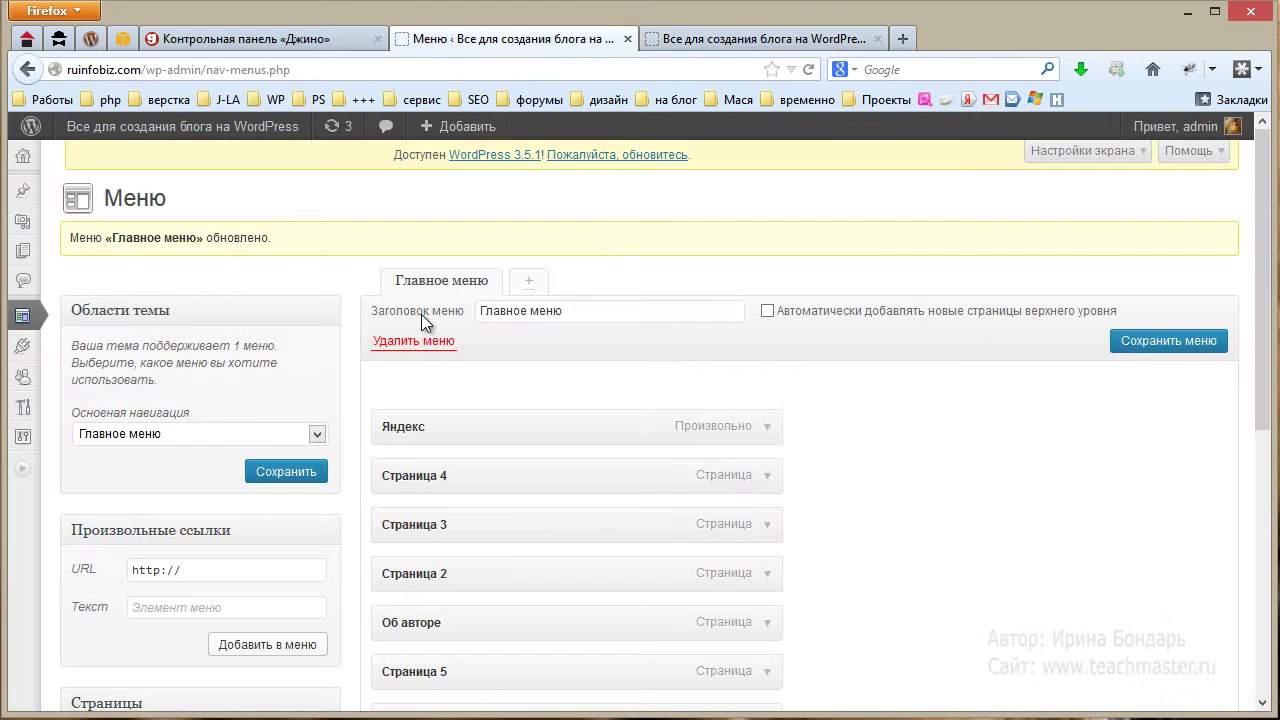
# Compare the order of the items in the menu editor with the navigation bar on the blog's front page.
pyautogui.scroll(-1, 421, 321)
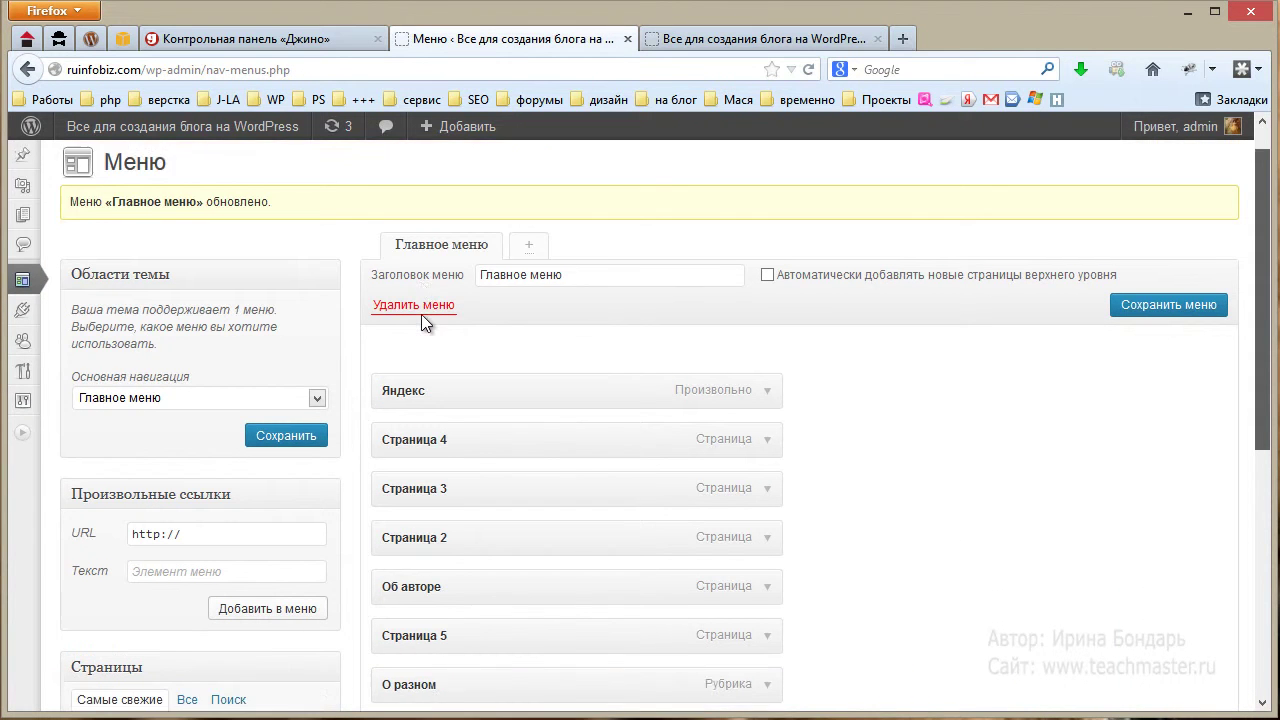
pyautogui.scroll(-3, 421, 321)
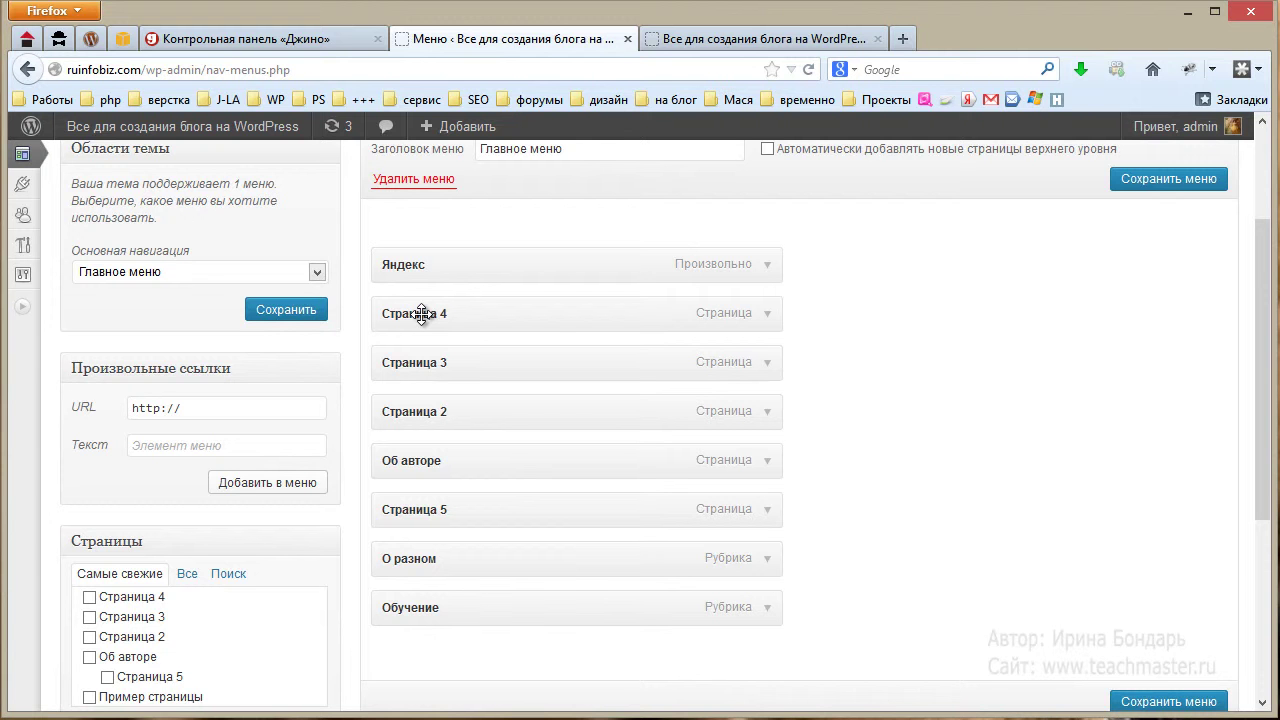
pyautogui.hotkey('ctrl', 'Tab')
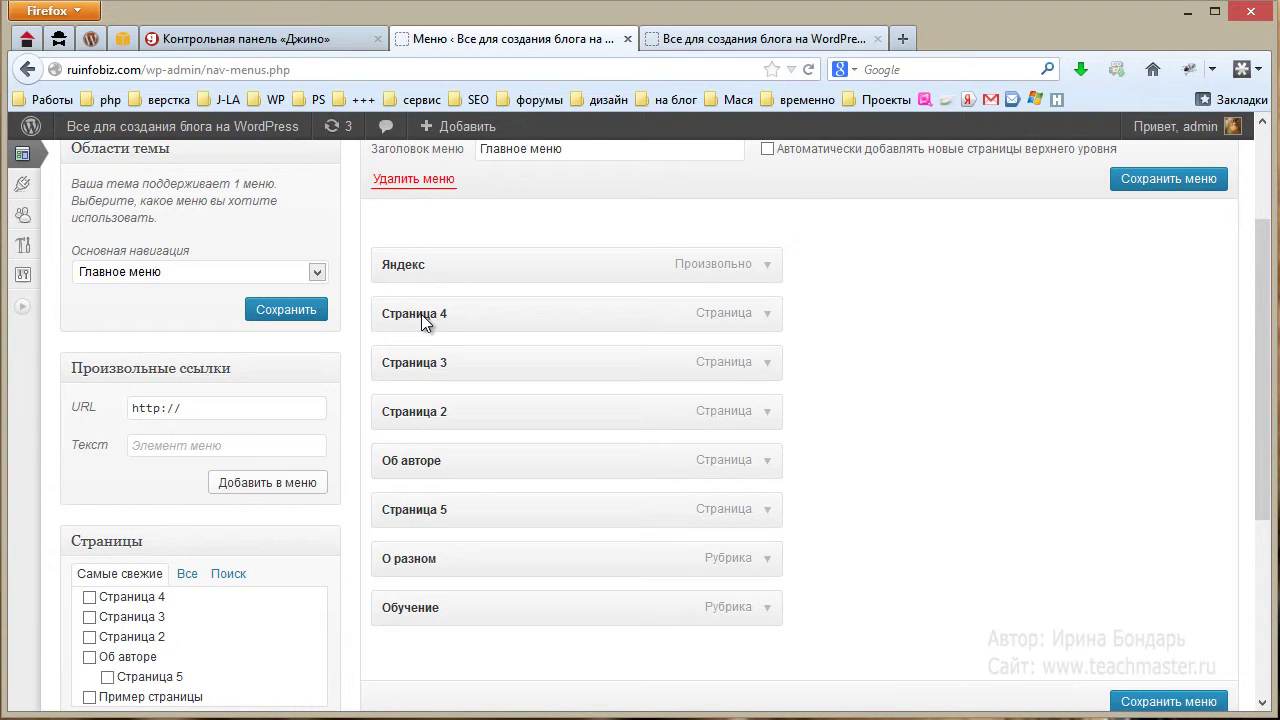
pyautogui.press('Tab')
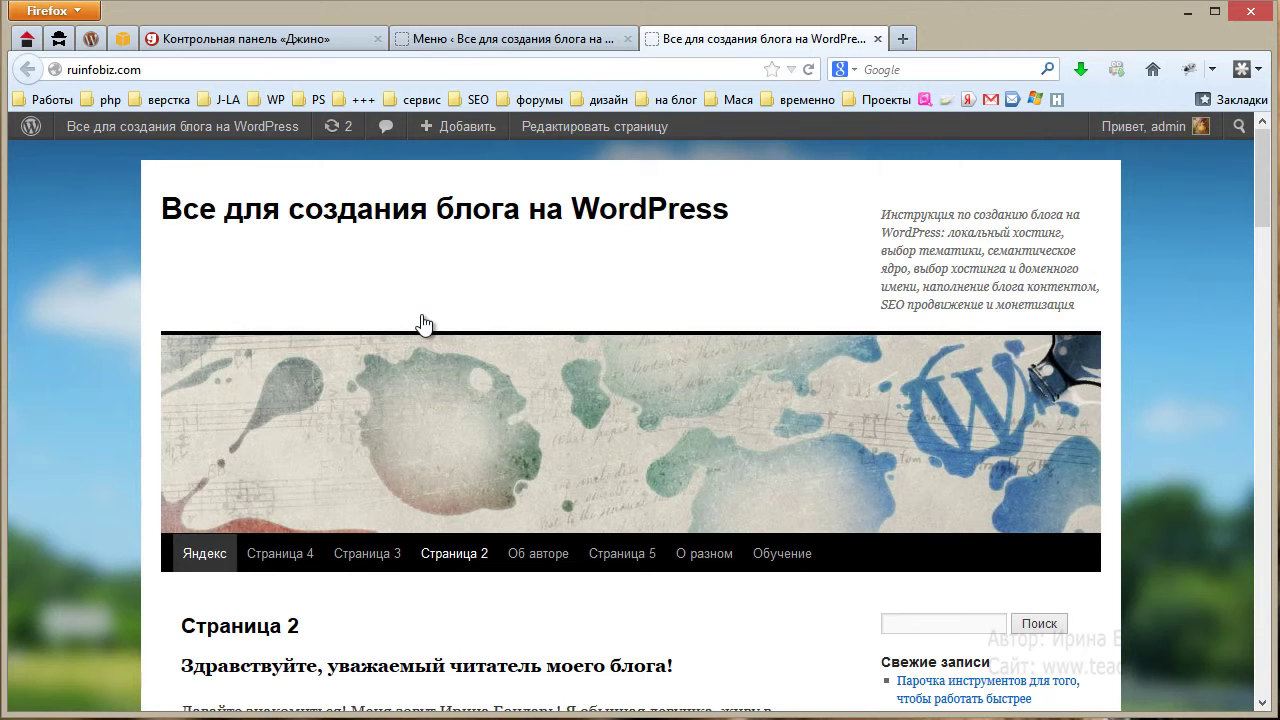
pyautogui.hotkey('ctrl', 'shift', 'Tab')
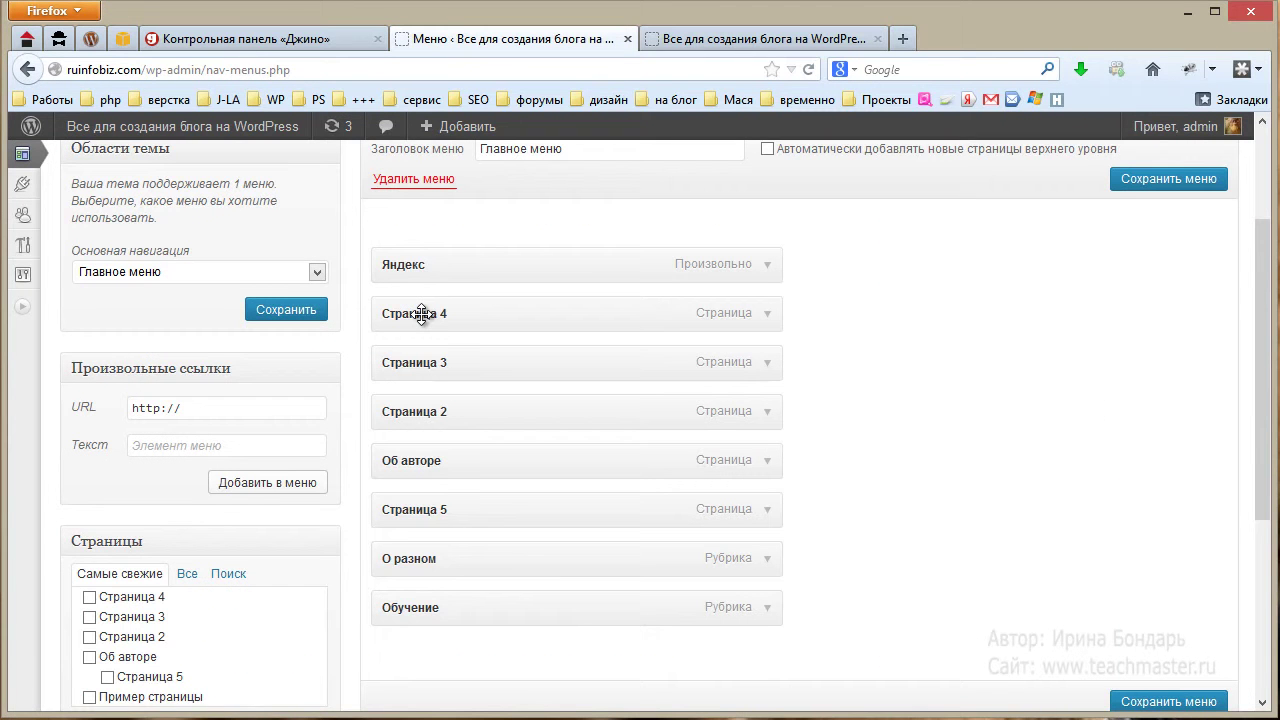
# Move the page "Страница 2" directly below "Яндекс" in the menu structure.
pyautogui.moveTo(421, 411); pyautogui.dragTo(422, 314)
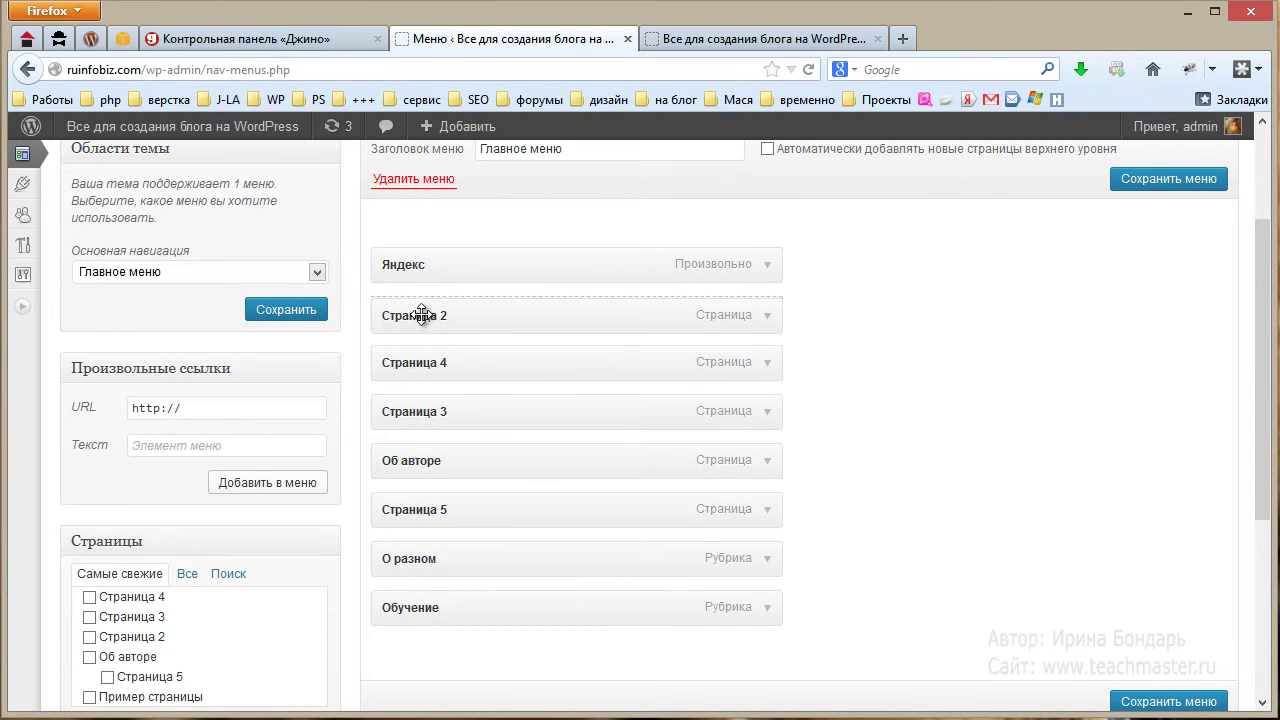
pyautogui.hotkey('ctrl', 'Tab')
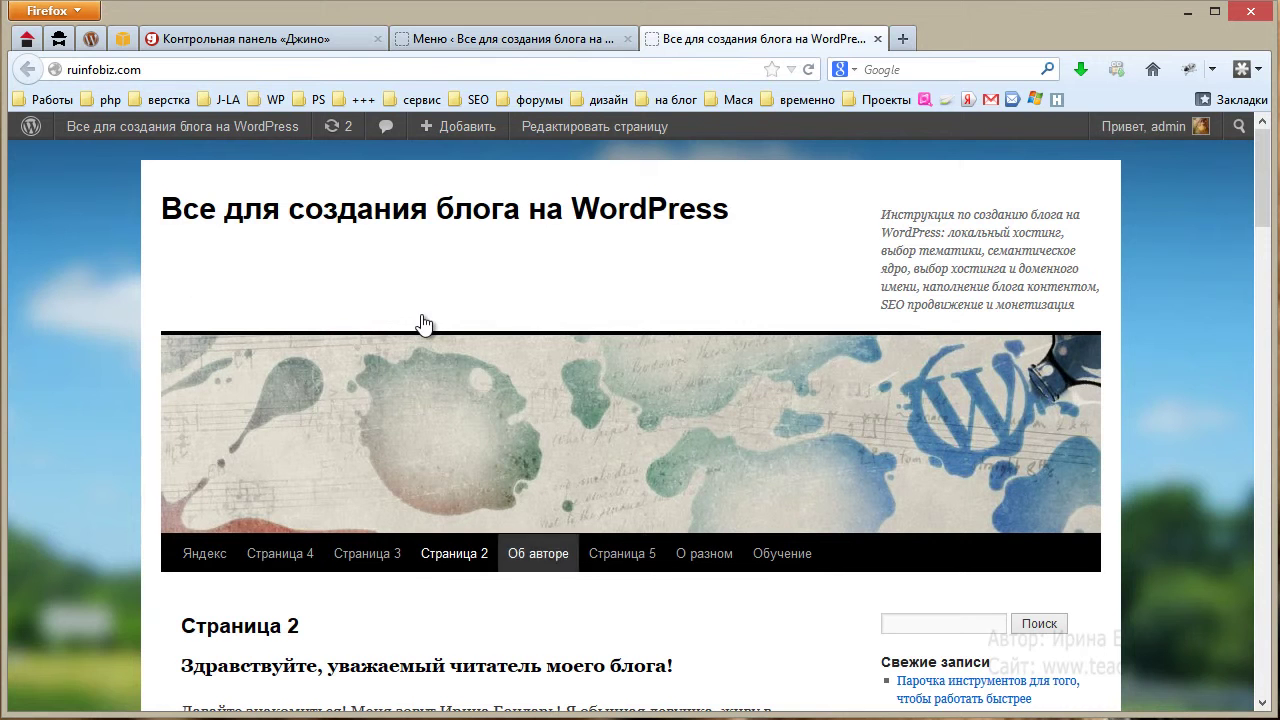
pyautogui.hotkey('ctrl', 'shift', 'Tab')
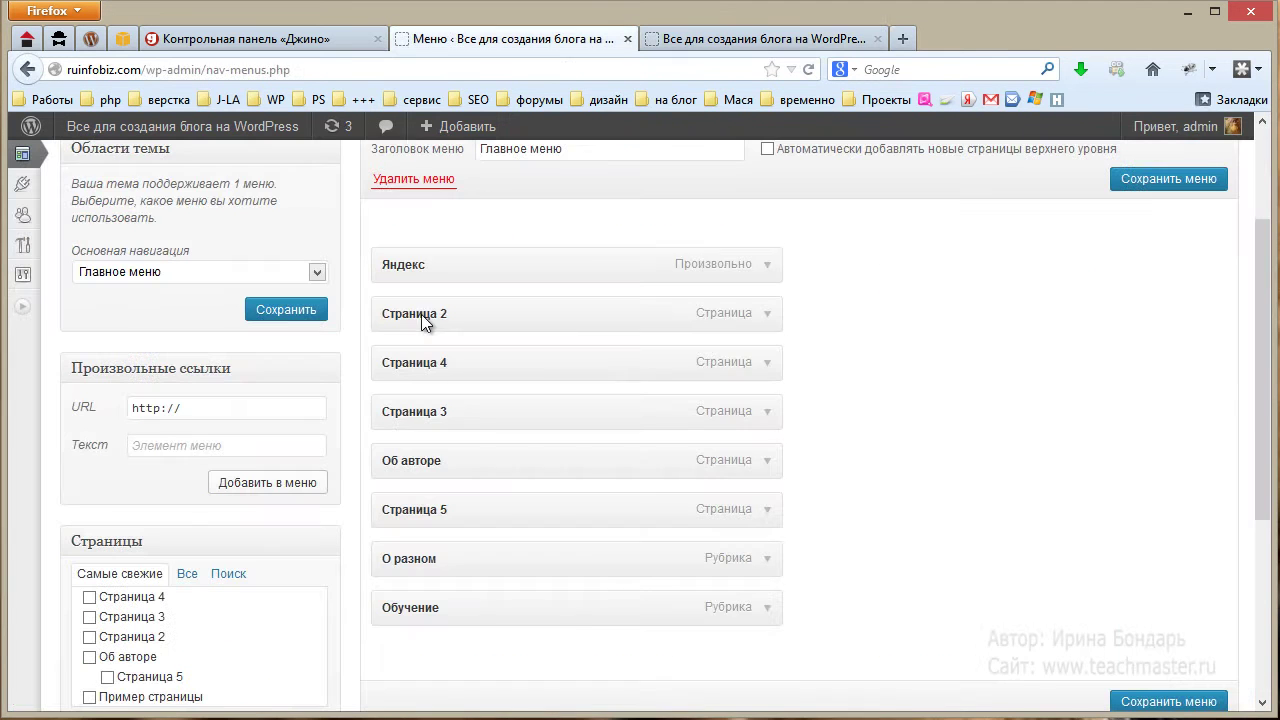
pyautogui.moveTo(421, 314)
pyautogui.mouseDown()
pyautogui.moveTo(424, 609)
pyautogui.moveTo(421, 314)
pyautogui.mouseUp()
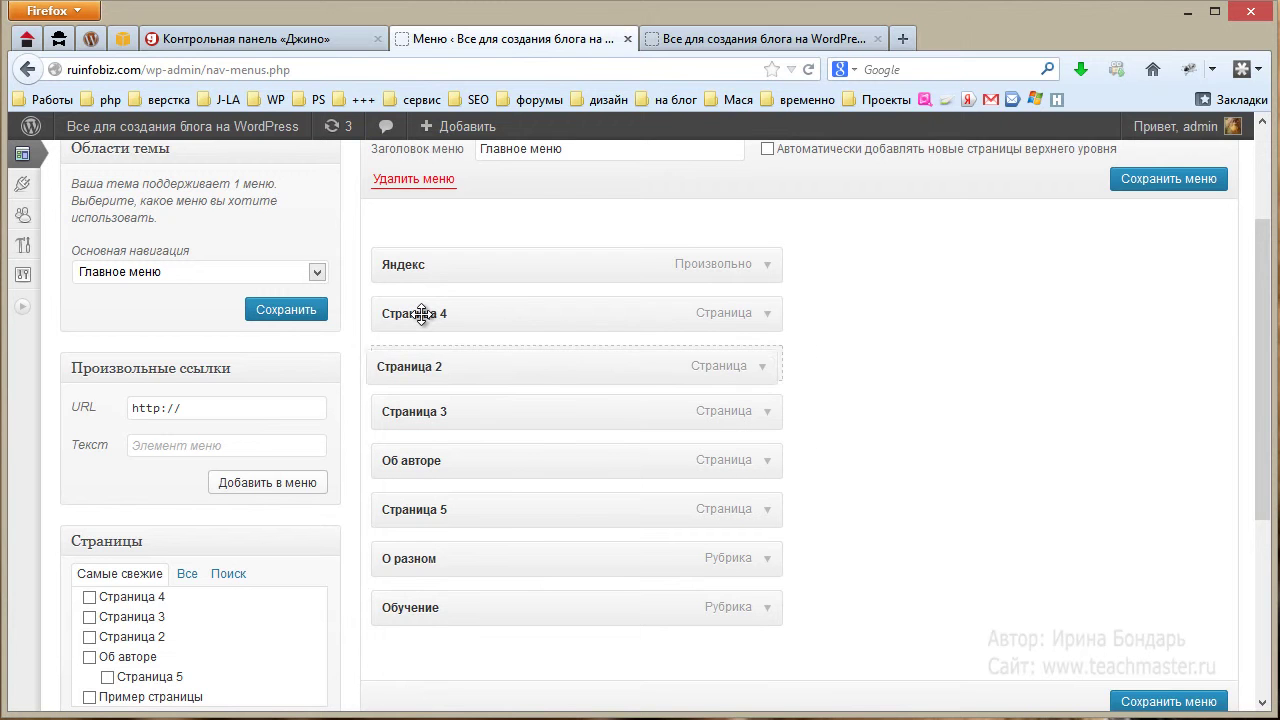
pyautogui.moveTo(421, 375); pyautogui.dragTo(421, 314)
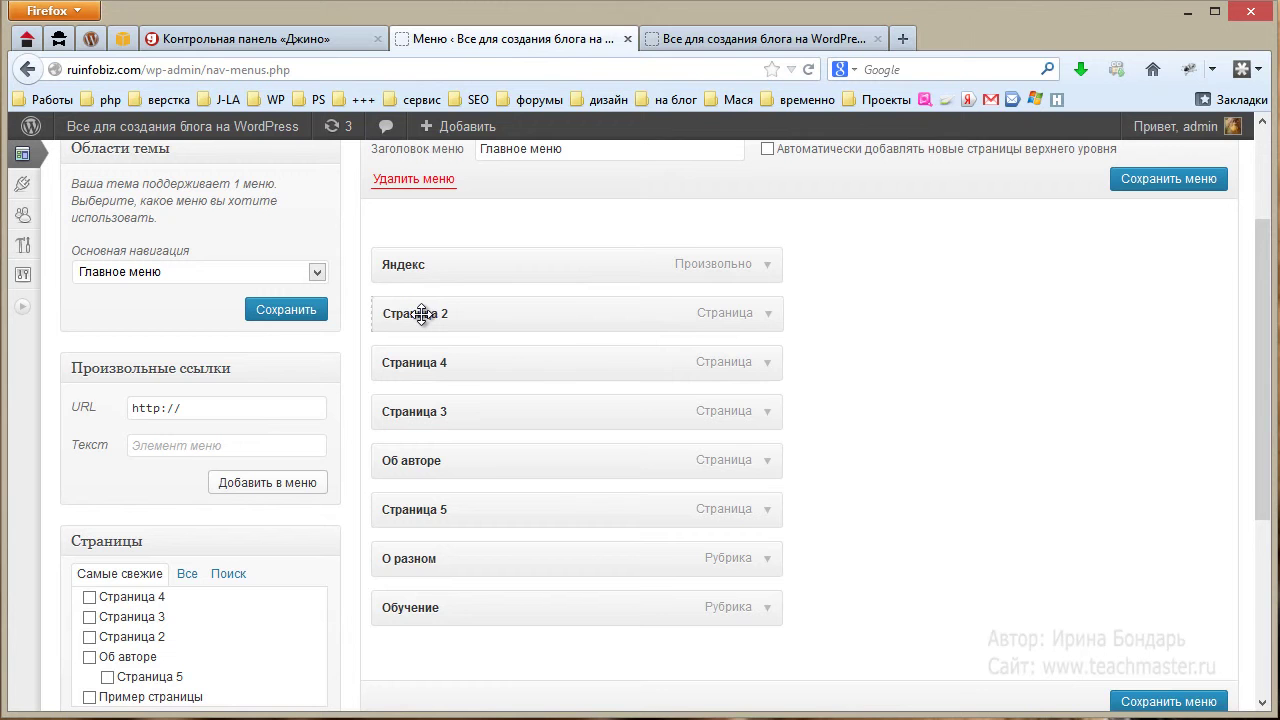
# Nest the pages "Страница 2" and "Об авторе" as sub-items under "Яндекс" and save the menu.
pyautogui.moveTo(421, 314); pyautogui.dragTo(422, 314)
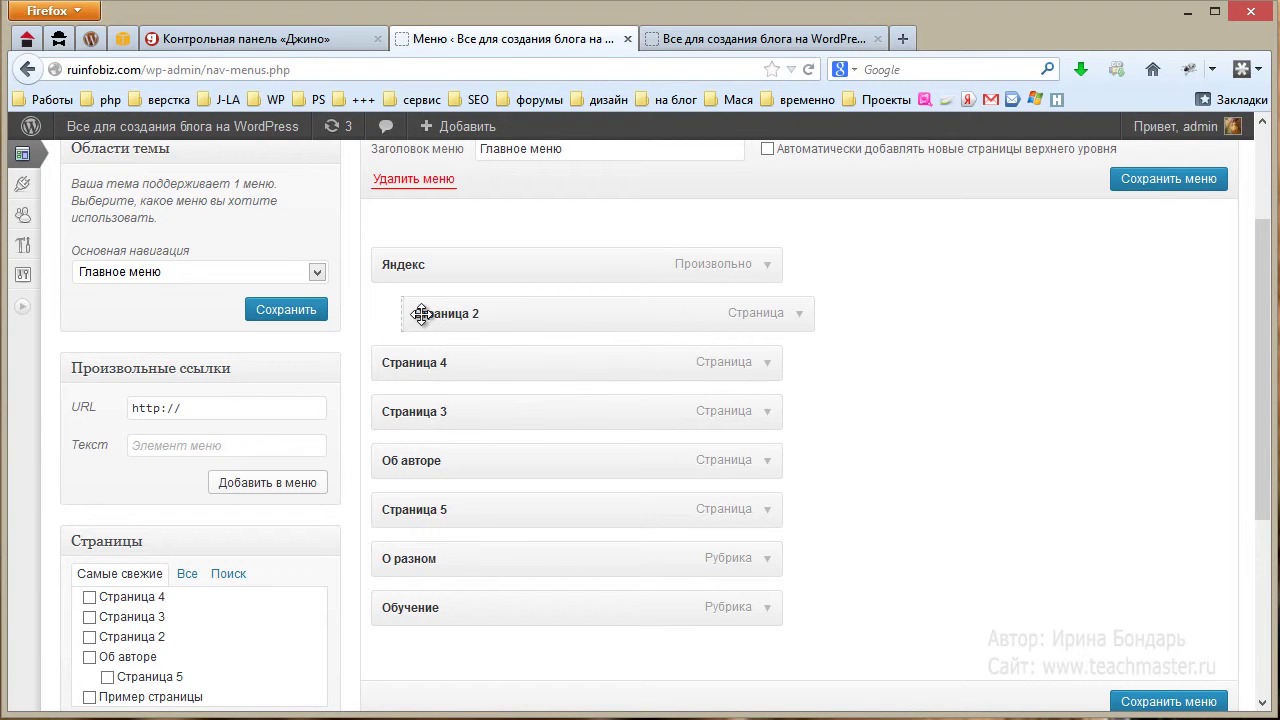
pyautogui.moveTo(422, 314); pyautogui.dragTo(422, 314)
pyautogui.moveTo(421, 460)
pyautogui.mouseDown()
pyautogui.moveTo(482, 349)
pyautogui.moveTo(468, 361)
pyautogui.mouseUp()
pyautogui.moveTo(421, 314); pyautogui.dragTo(421, 314)
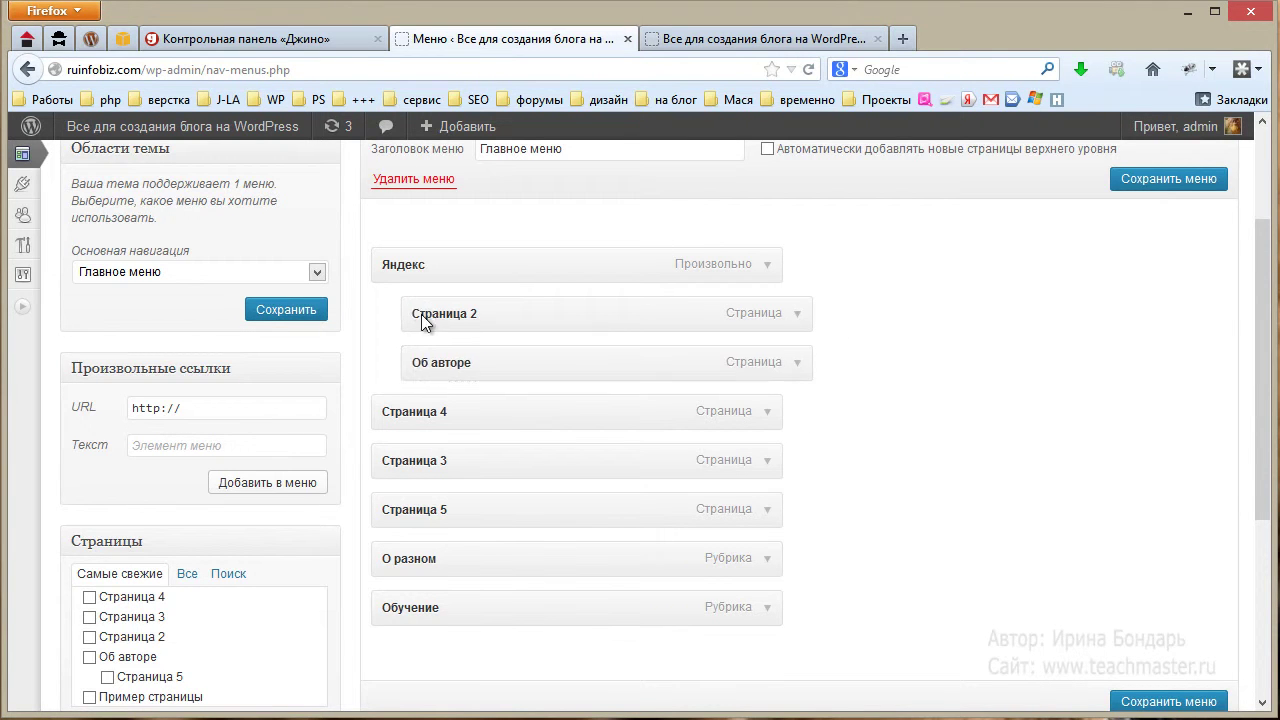
pyautogui.click(1168, 179)
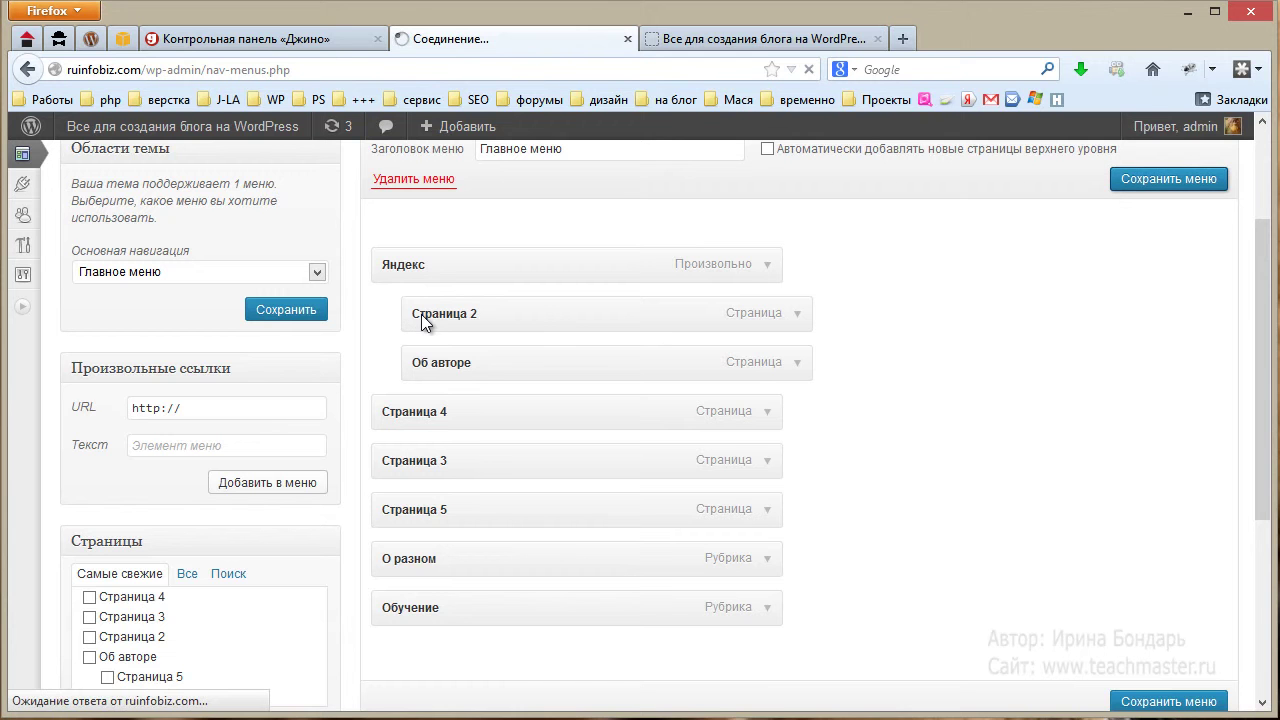
# Reload the blog's front page, open "Об авторе" from the "Яндекс" submenu and look through the page.
pyautogui.hotkey('ctrl', 'Tab')
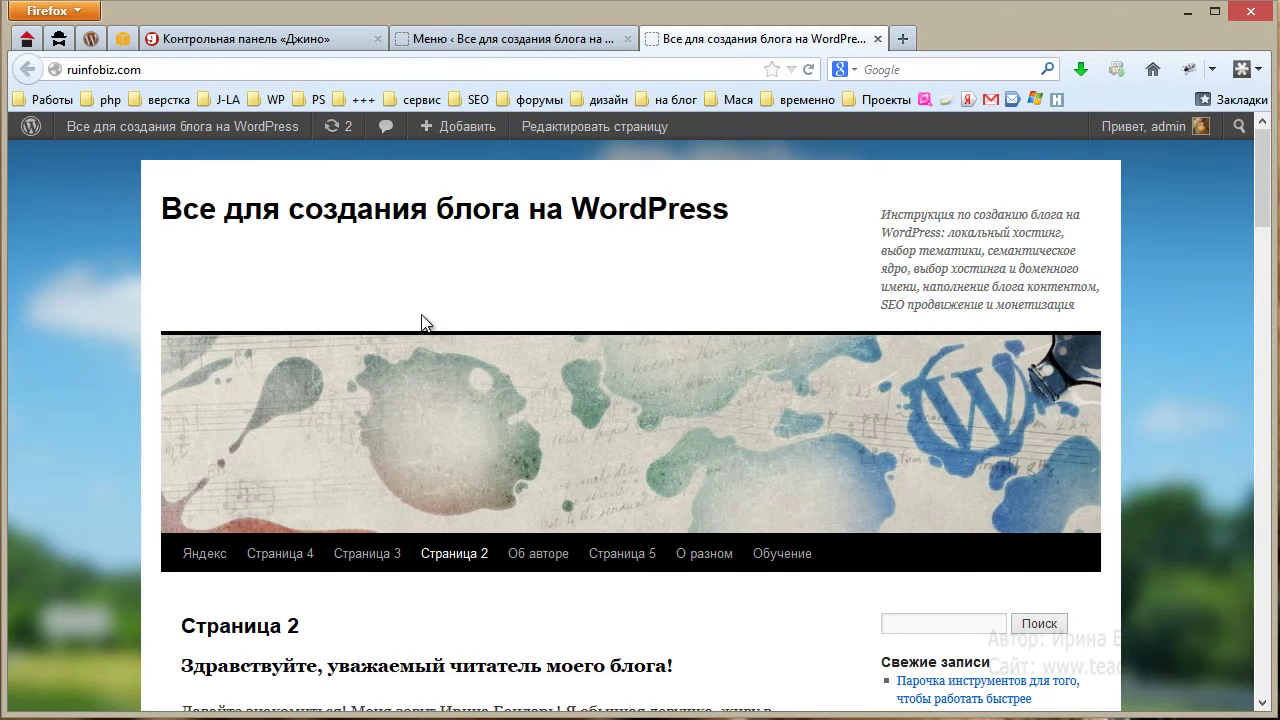
pyautogui.press('F5')
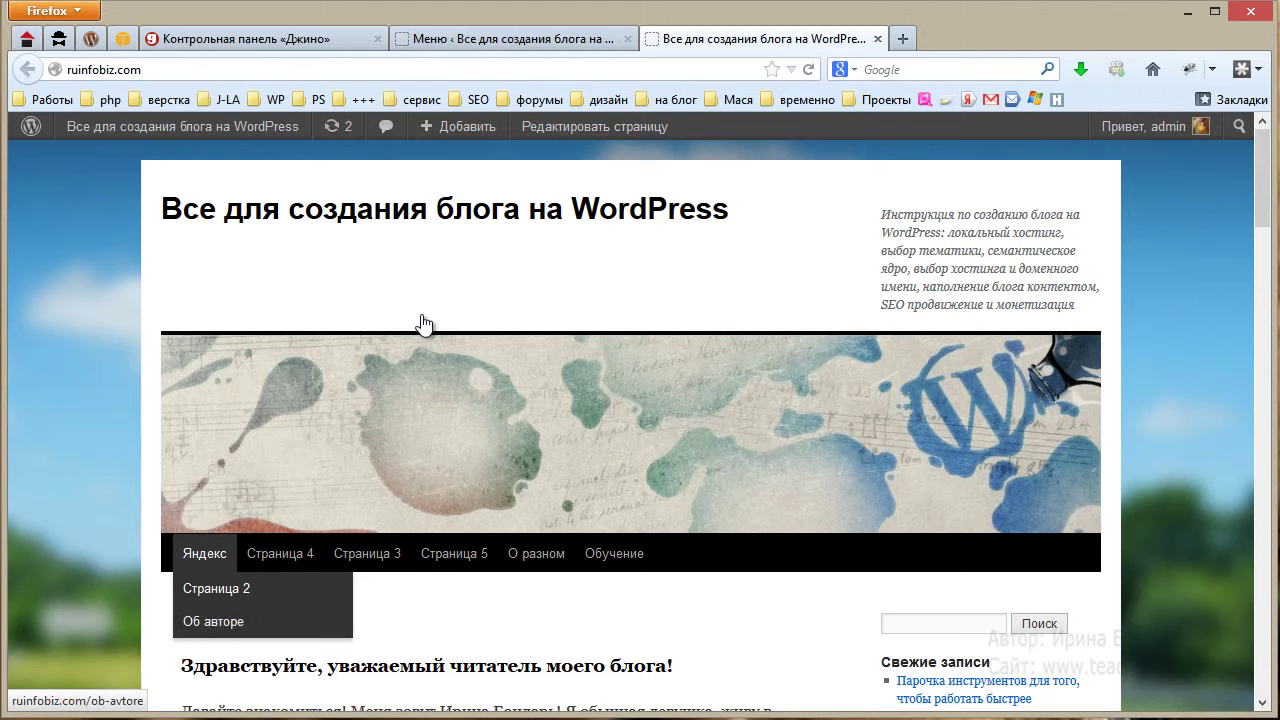
pyautogui.click(213, 621)
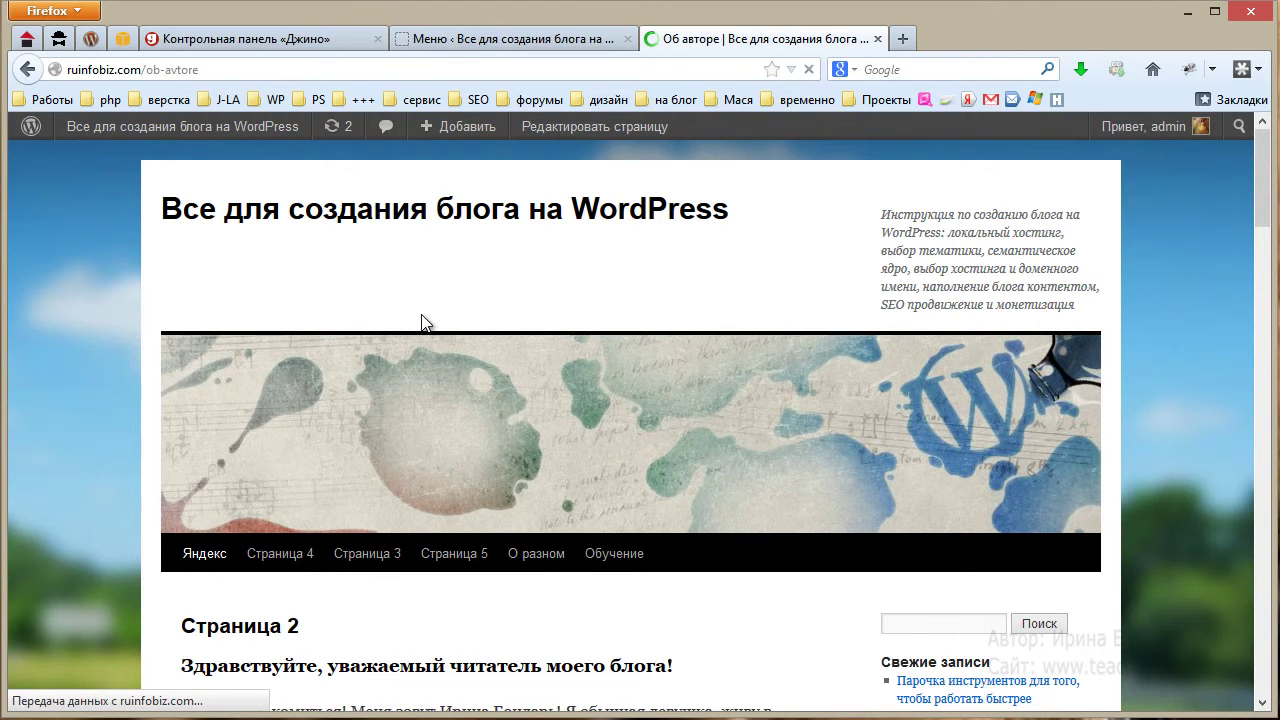
pyautogui.scroll(-5, 422, 316)
pyautogui.scroll(-10, 423, 320)
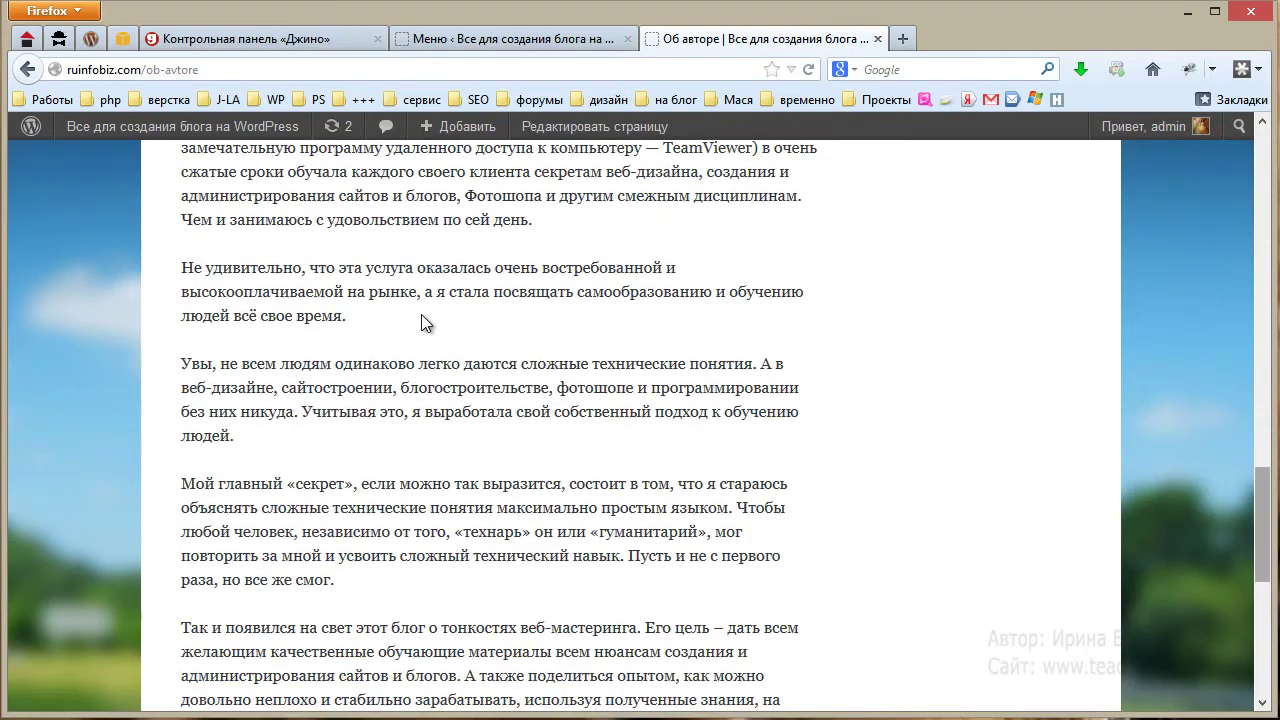
pyautogui.scroll(10, 421, 314)
pyautogui.scroll(2, 422, 316)
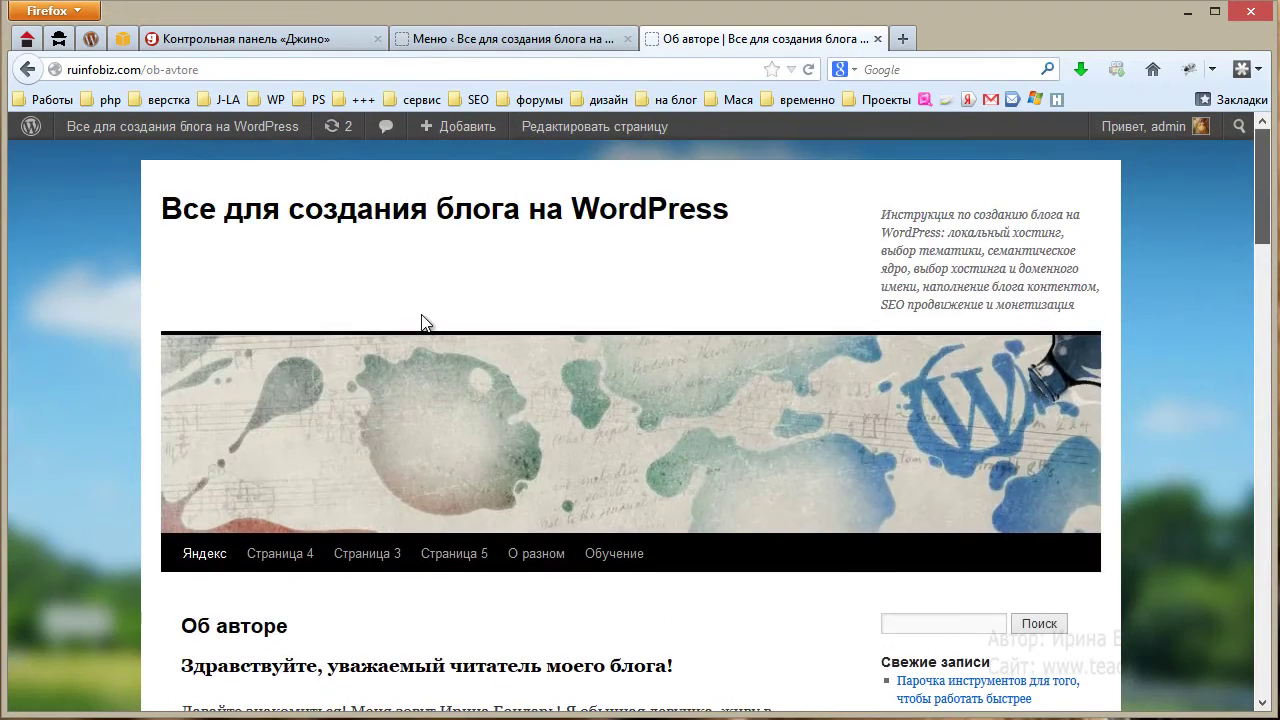
# Return to the blog's admin area and open the form for installing a theme from a .zip archive.
pyautogui.hotkey('ctrl', 'pageup')
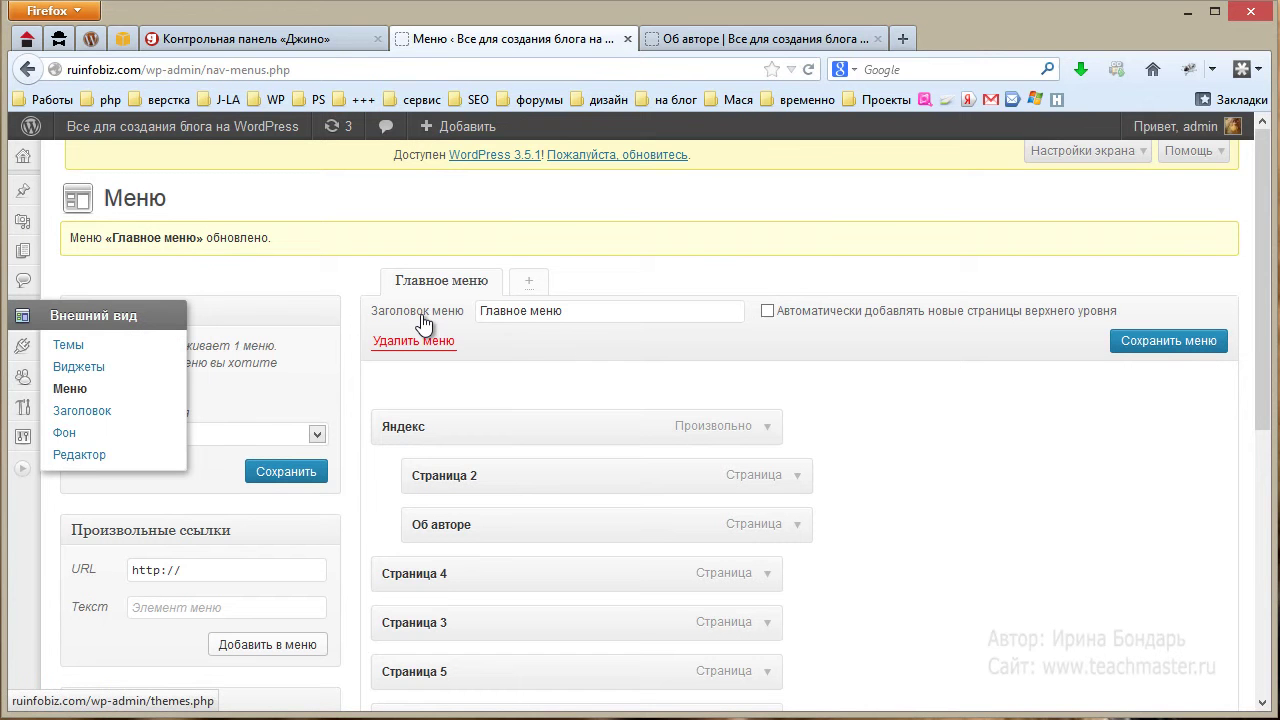
pyautogui.click(22, 315)
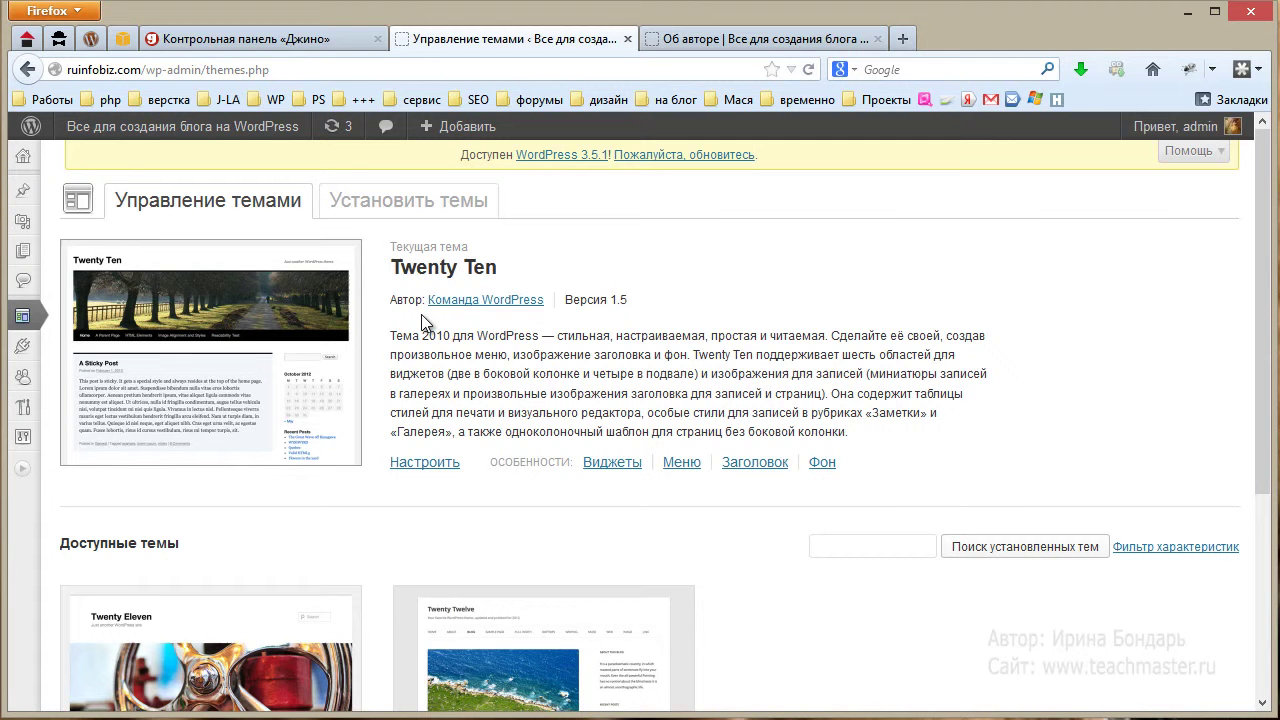
pyautogui.click(408, 200)
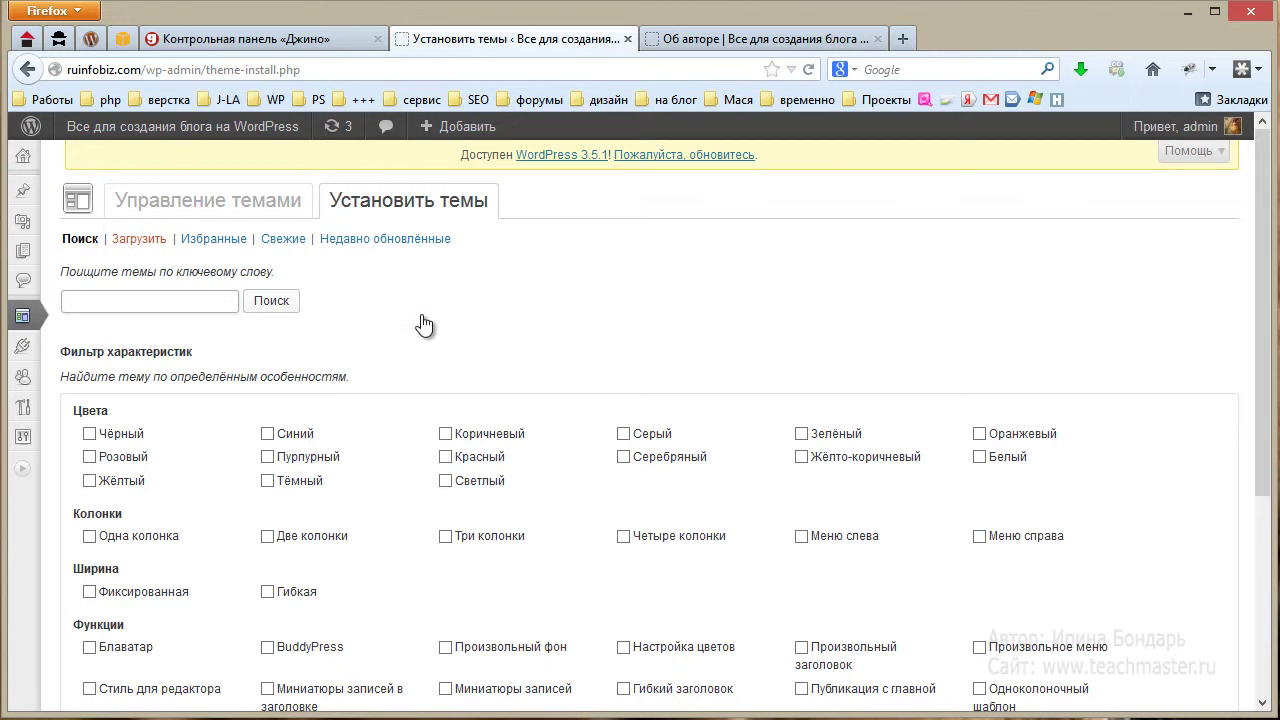
pyautogui.click(139, 238)
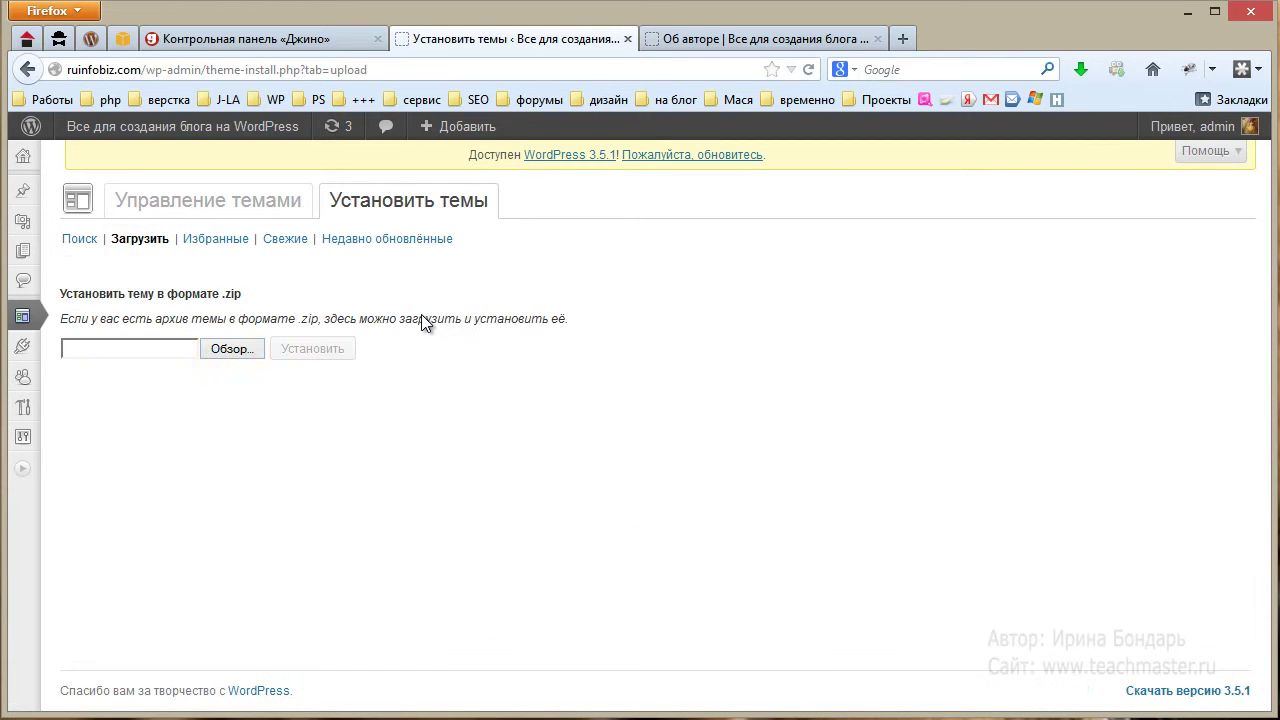
# Choose the archive 01.zip from the "Шаблоны" folder inside "Инструменты" and install it as a theme.
pyautogui.press('Return')
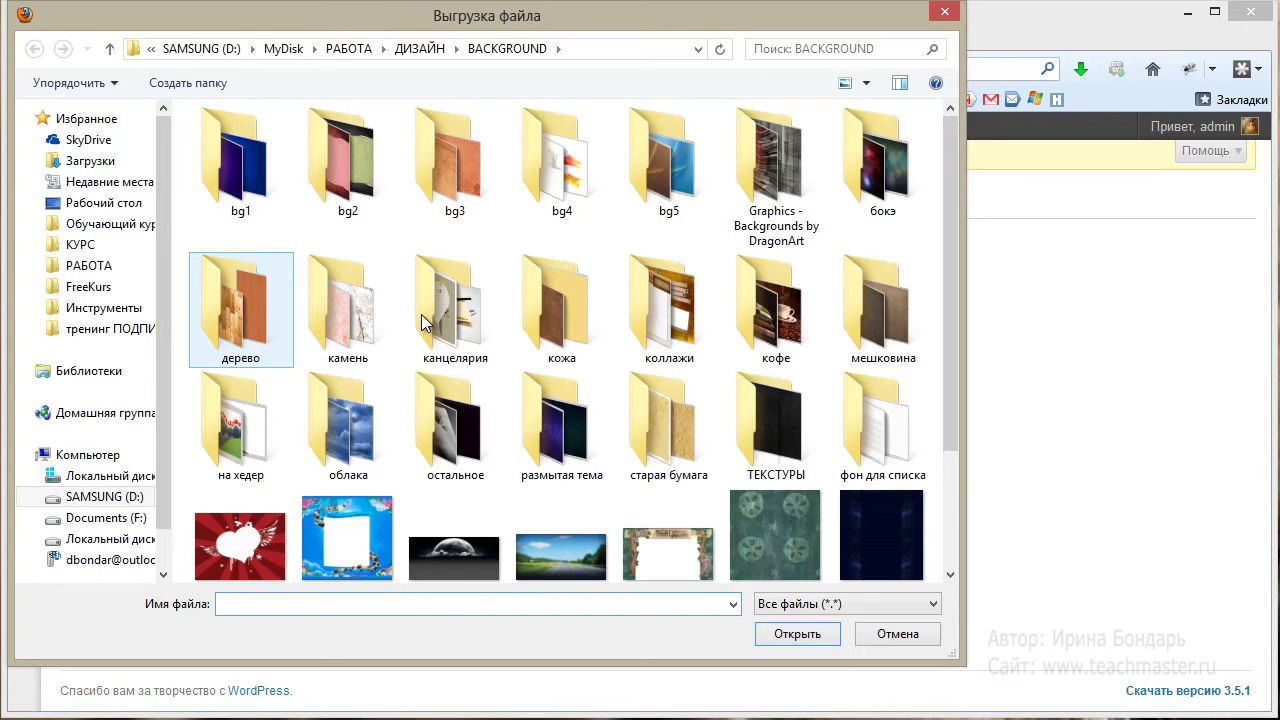
pyautogui.click(103, 307)
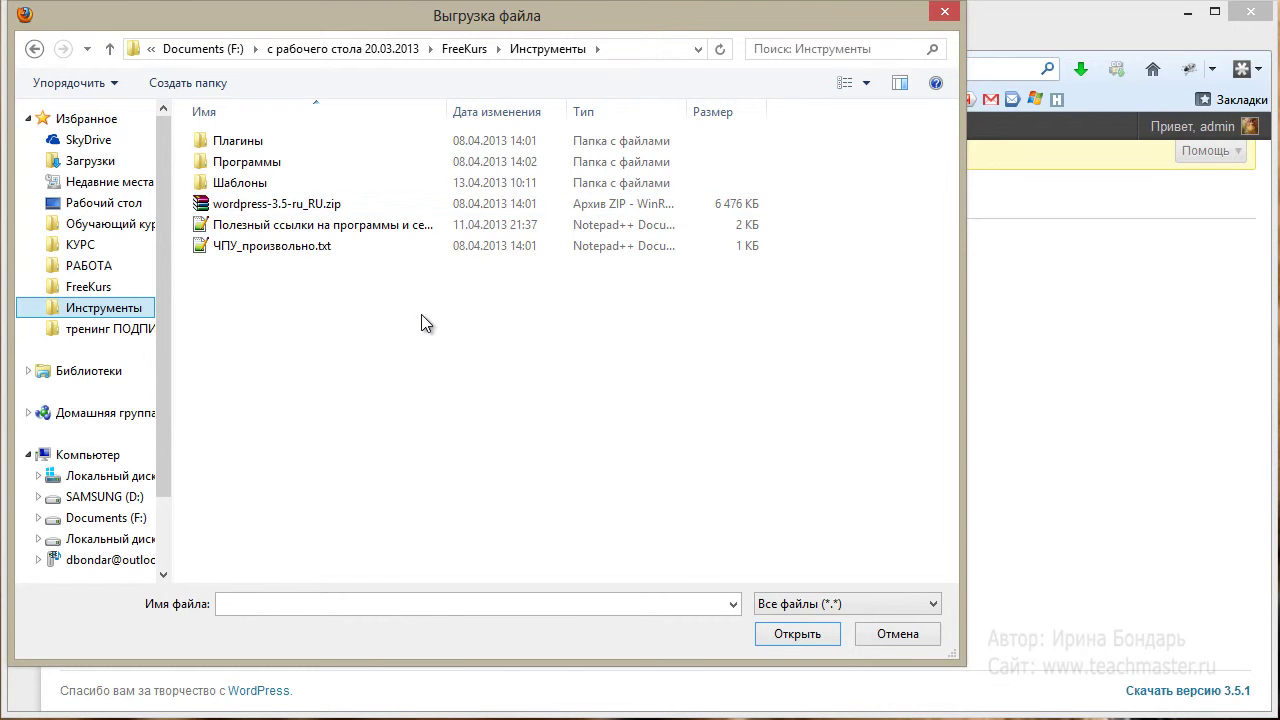
pyautogui.press('Tab')
pyautogui.press('Down')
pyautogui.press('Down')
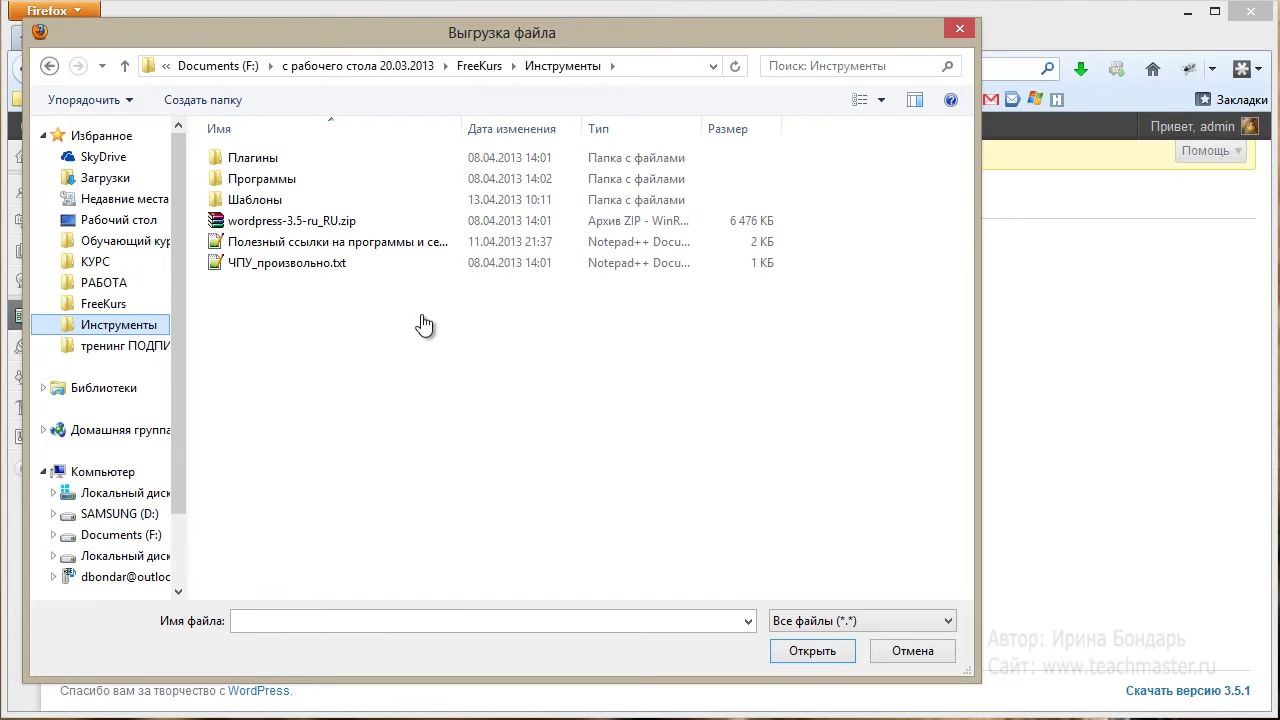
pyautogui.press('Down')
pyautogui.press('Down')
pyautogui.press('Up')
pyautogui.press('Up')
pyautogui.press('Return')
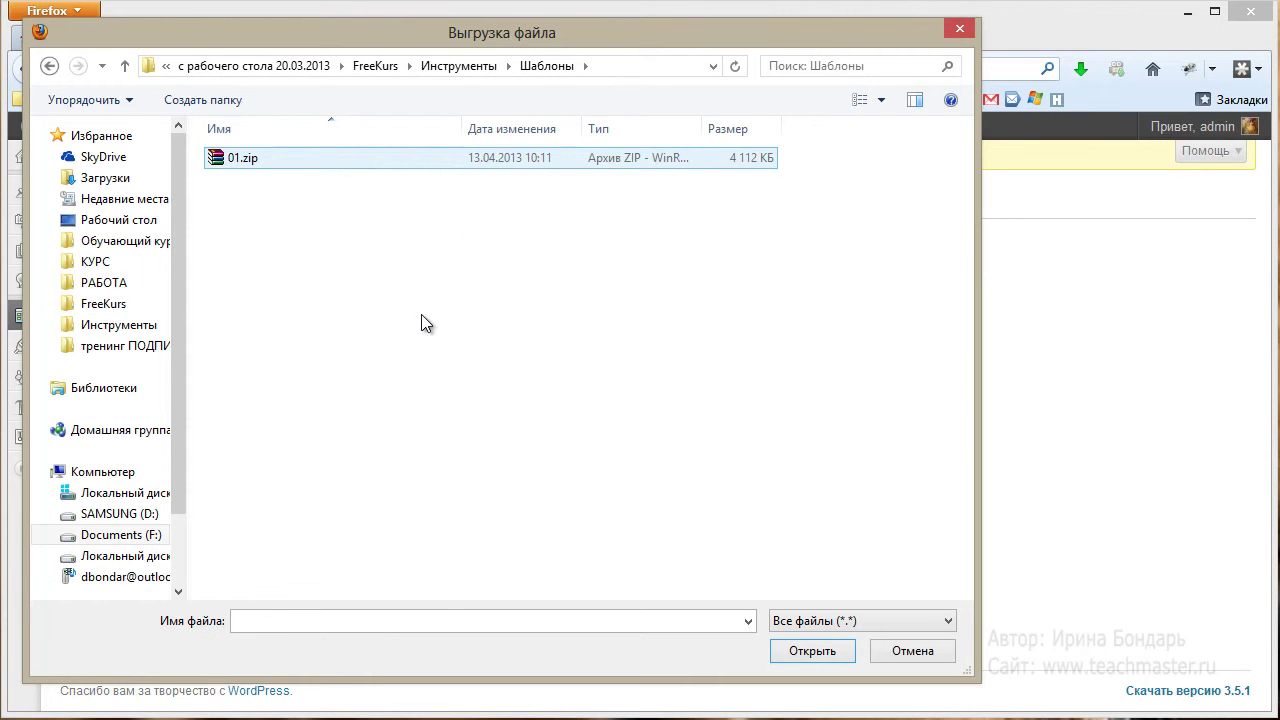
pyautogui.press('Return')
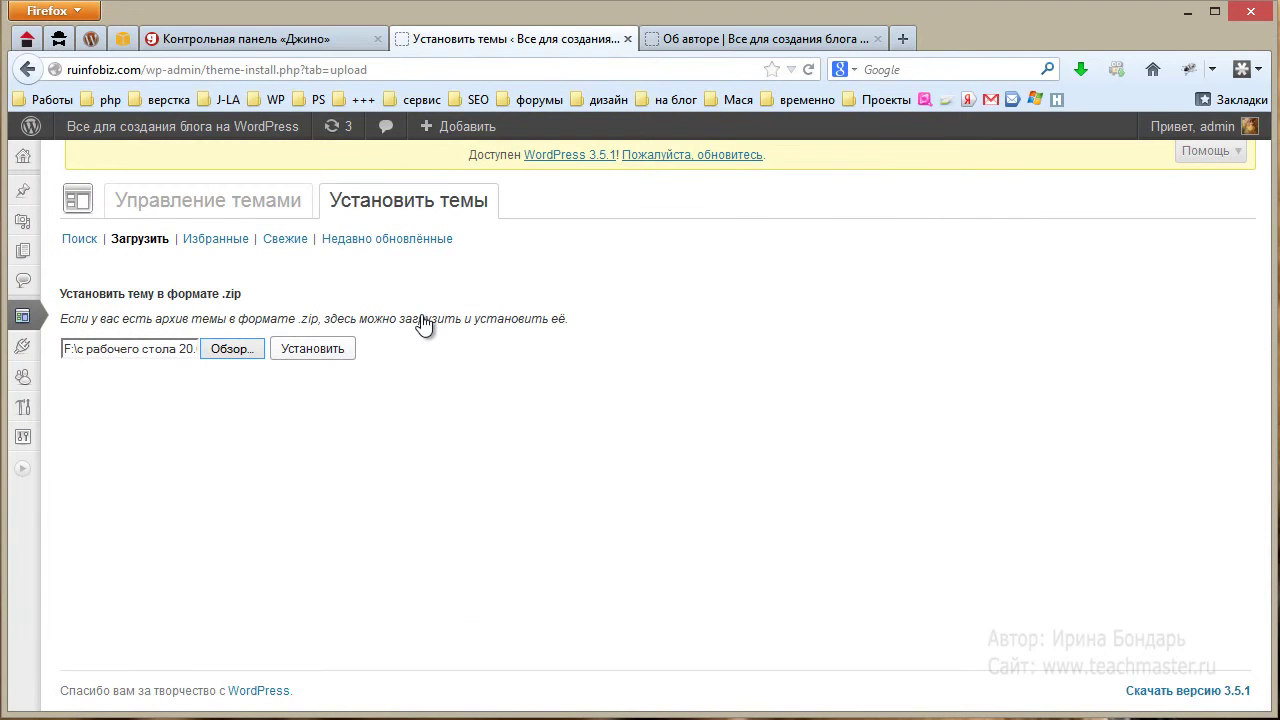
pyautogui.press('Return')
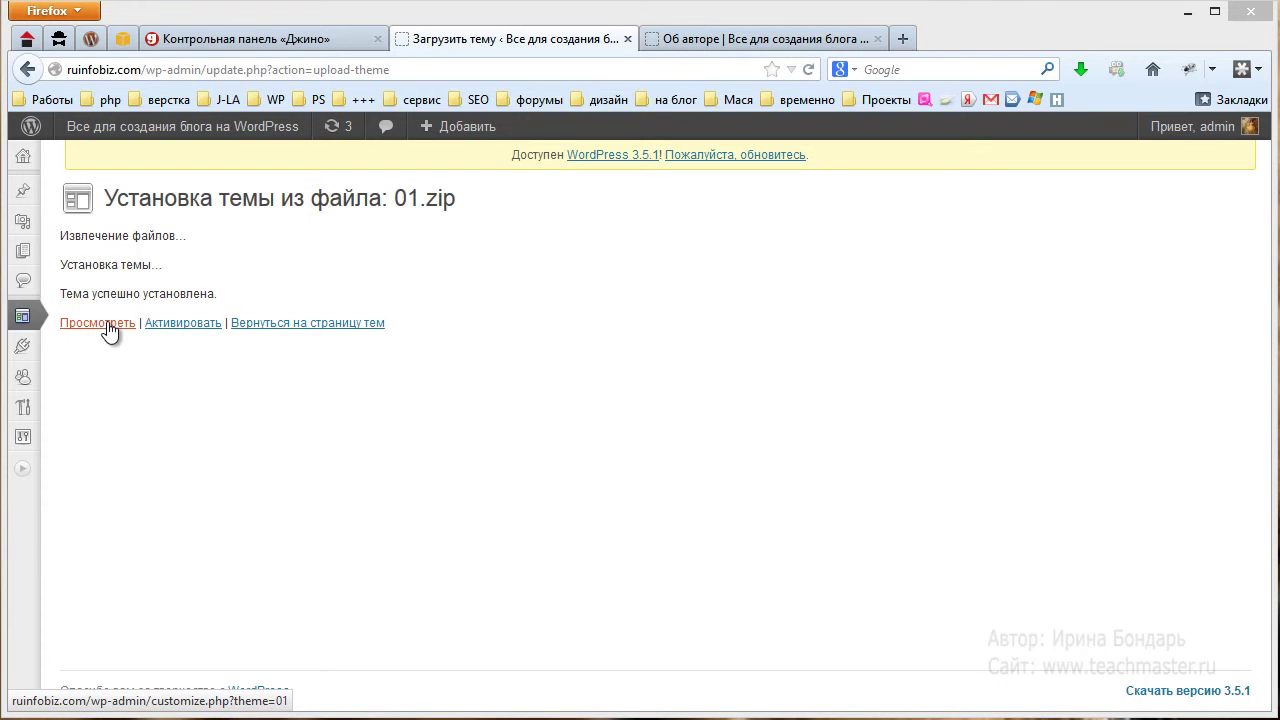
# Go back to the theme management page and activate the WpThemeGenerator Theme.
pyautogui.click(306, 328)
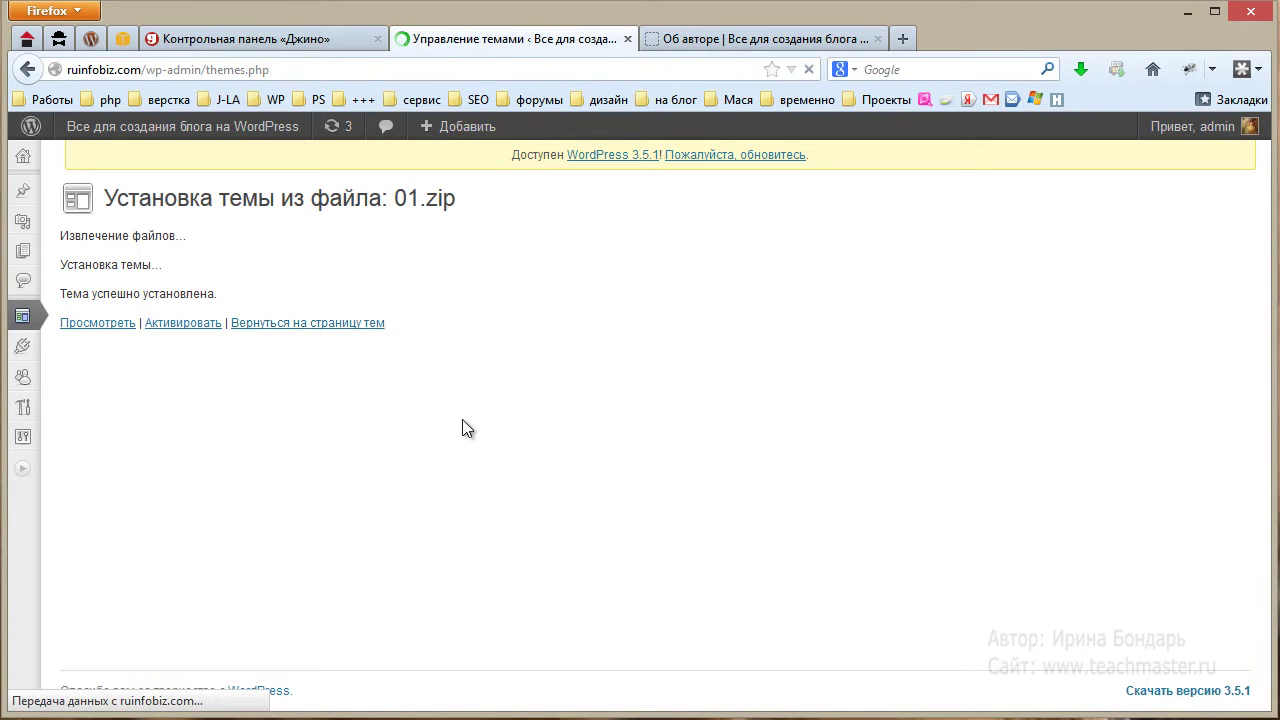
pyautogui.moveTo(1262, 262); pyautogui.dragTo(1265, 280)
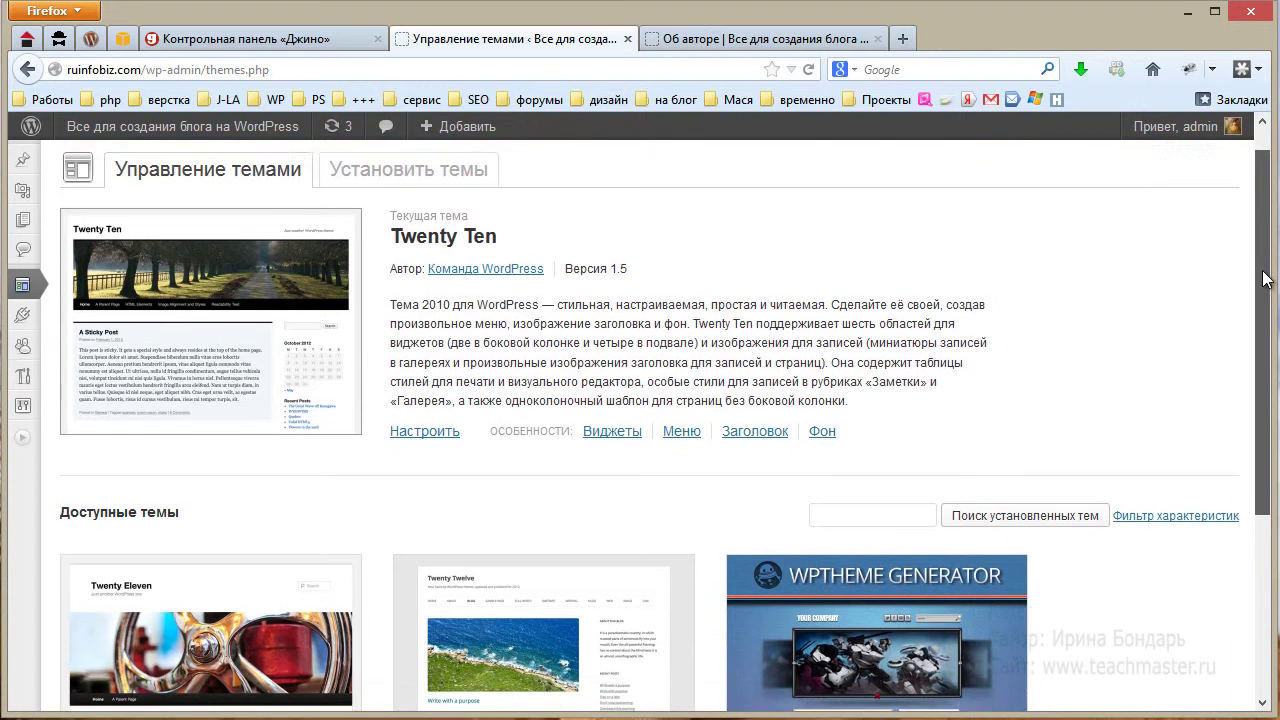
pyautogui.scroll(-4, 877, 343)
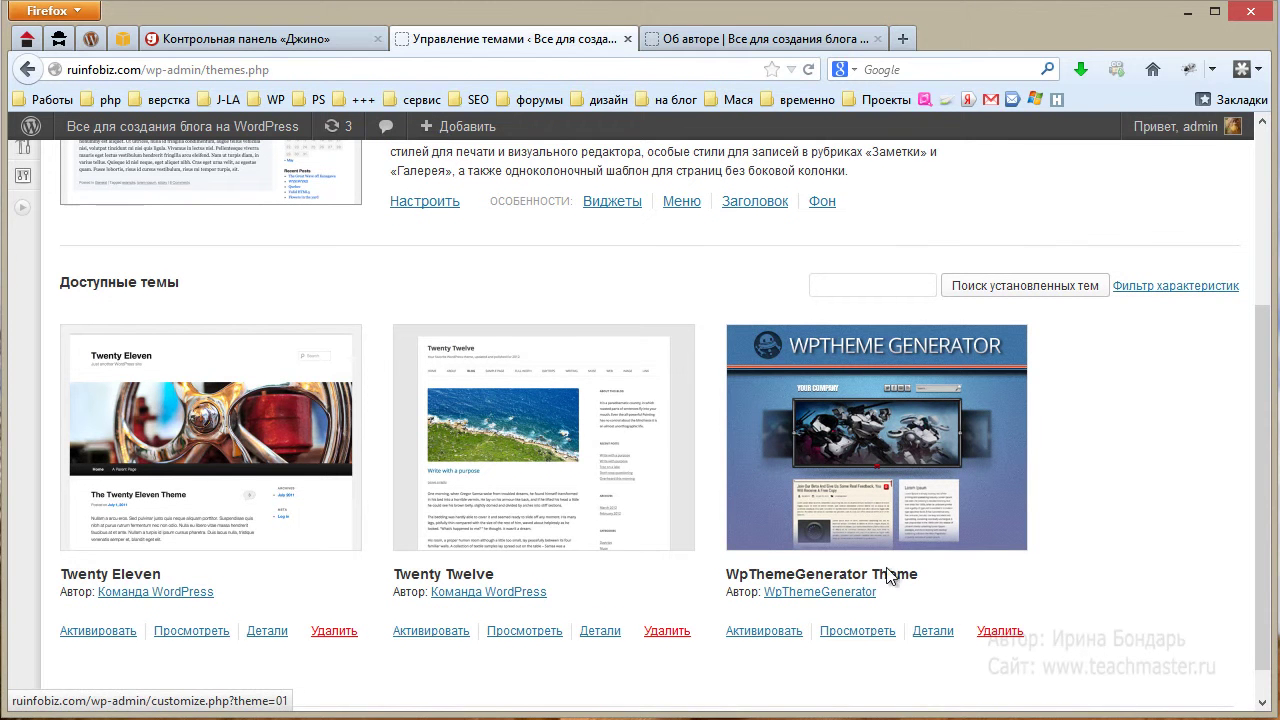
pyautogui.scroll(1, 872, 490)
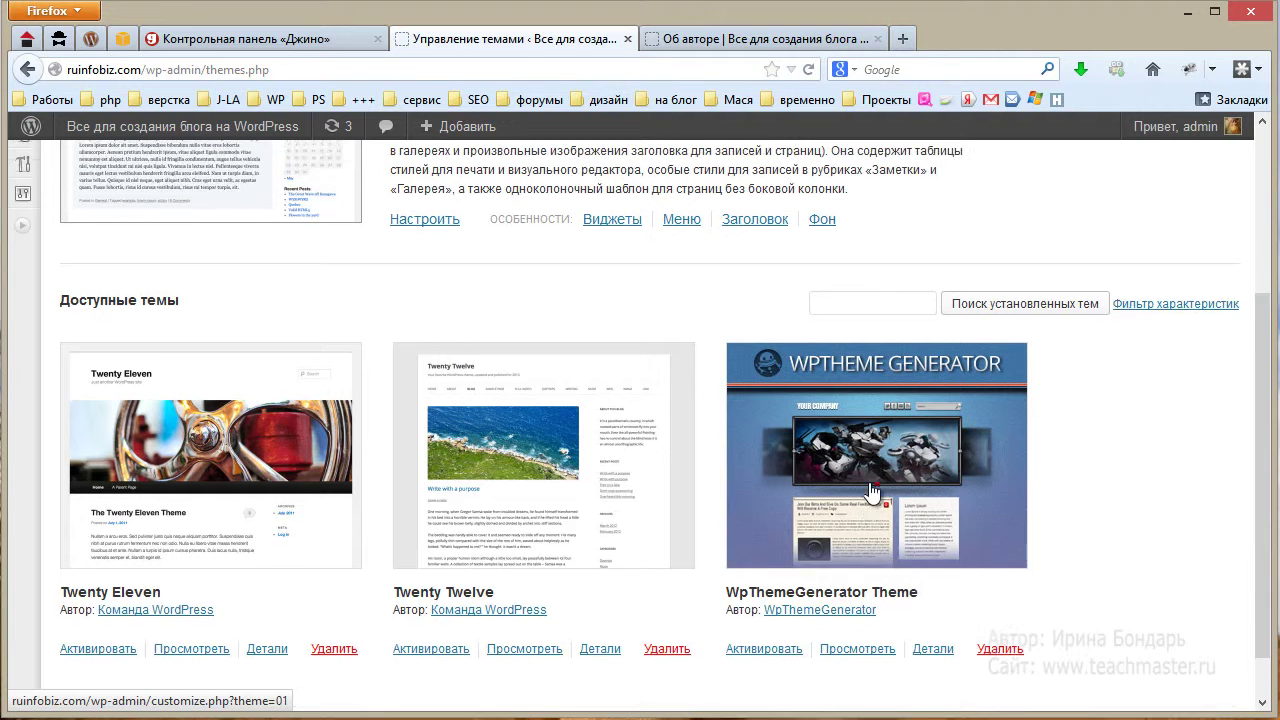
pyautogui.scroll(3, 872, 490)
pyautogui.scroll(-3, 872, 490)
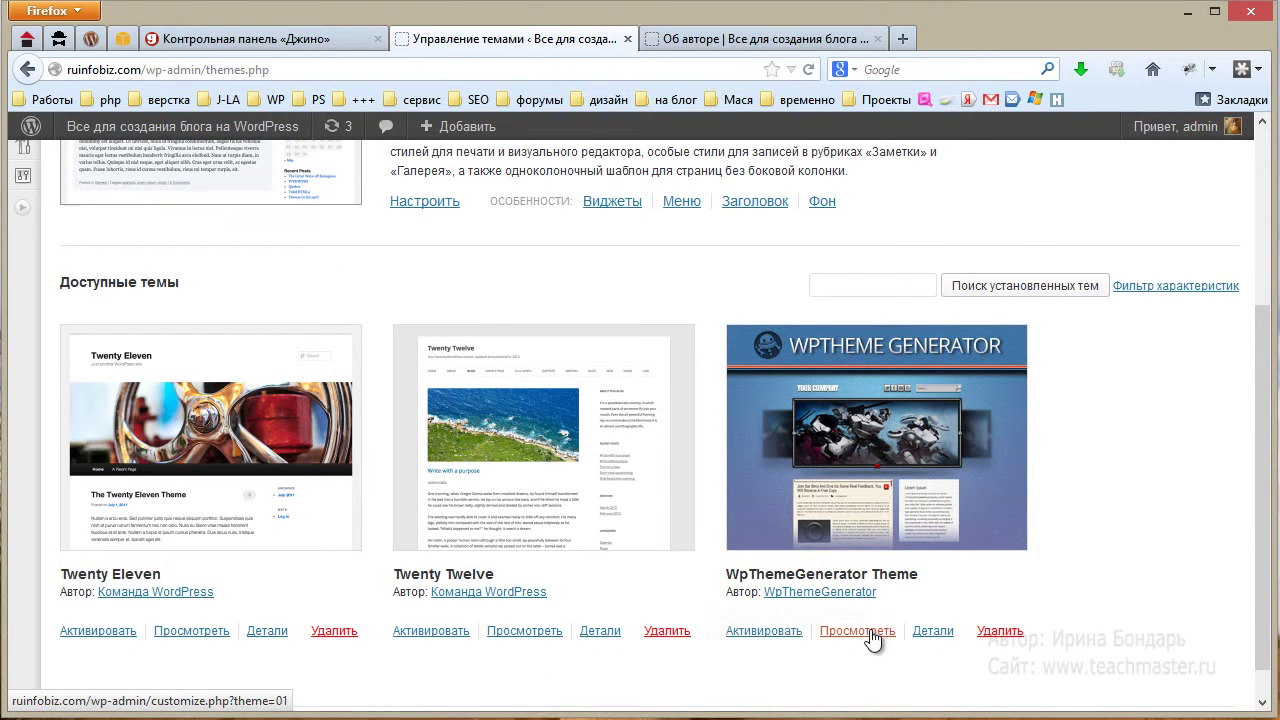
pyautogui.click(763, 637)
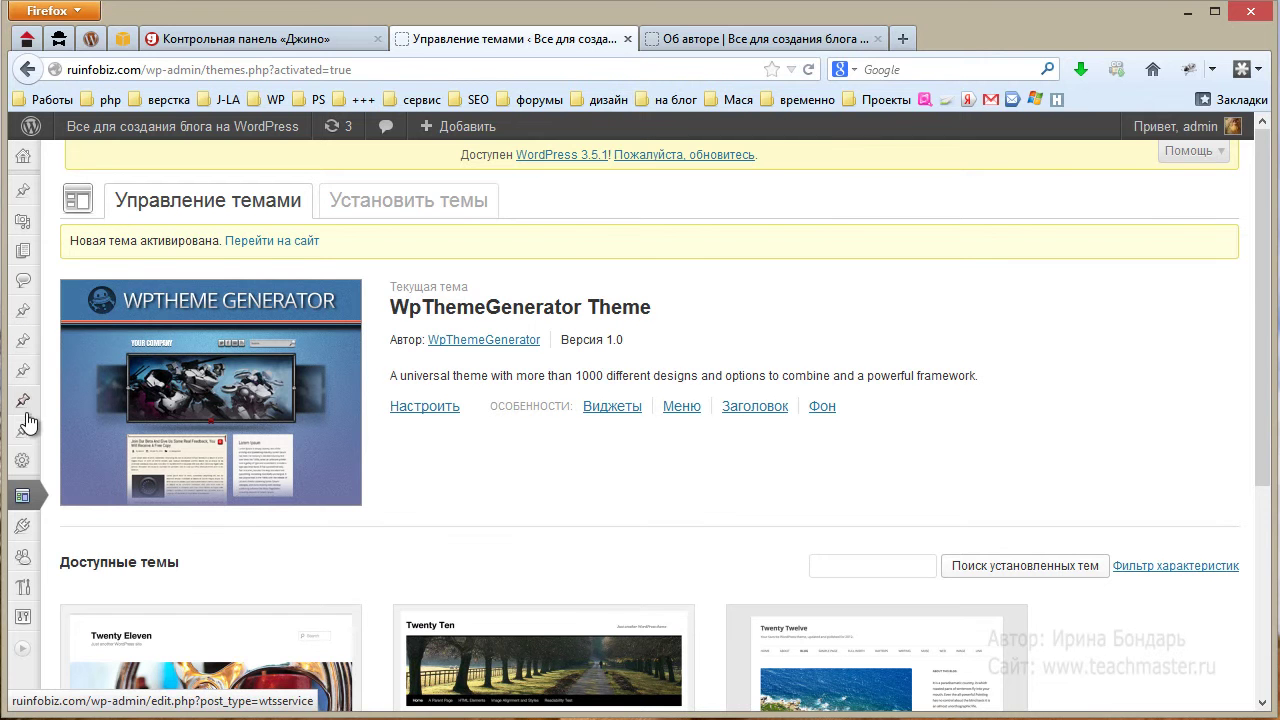
# Expand the admin sidebar to show its section names and inspect the Portfolio Items section.
pyautogui.click(25, 652)
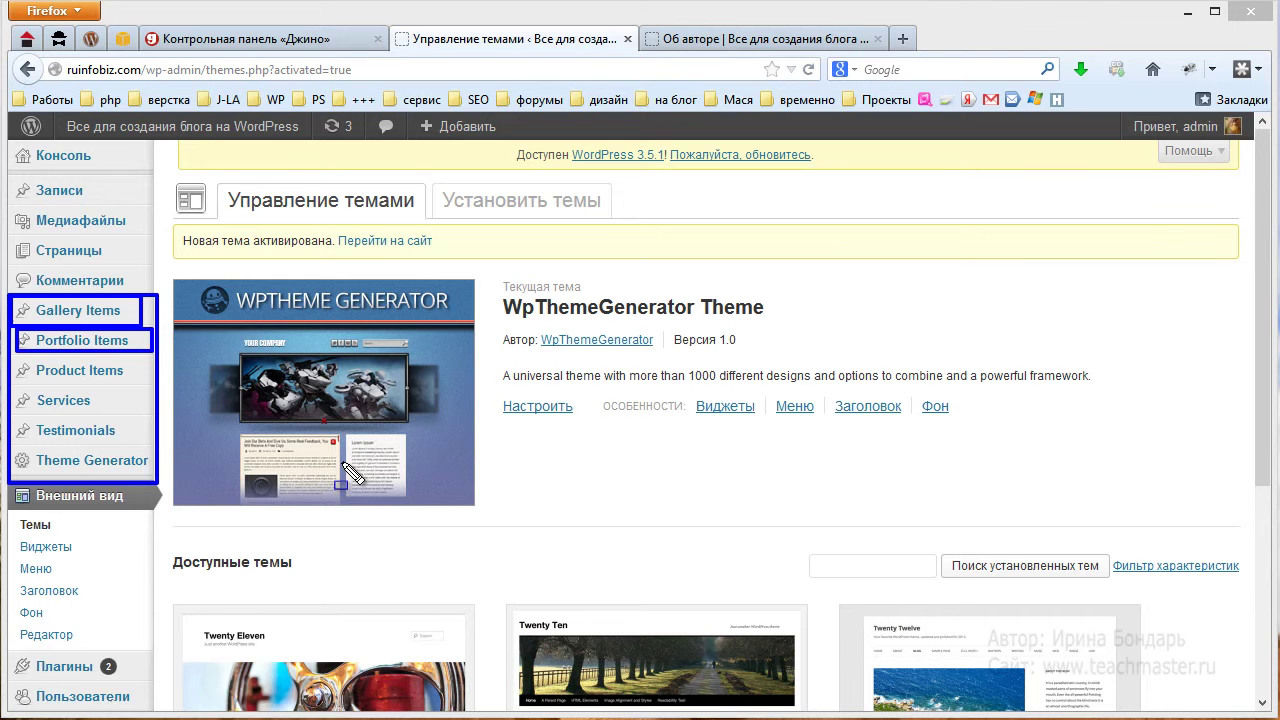
pyautogui.press('Escape')
pyautogui.click(82, 340)
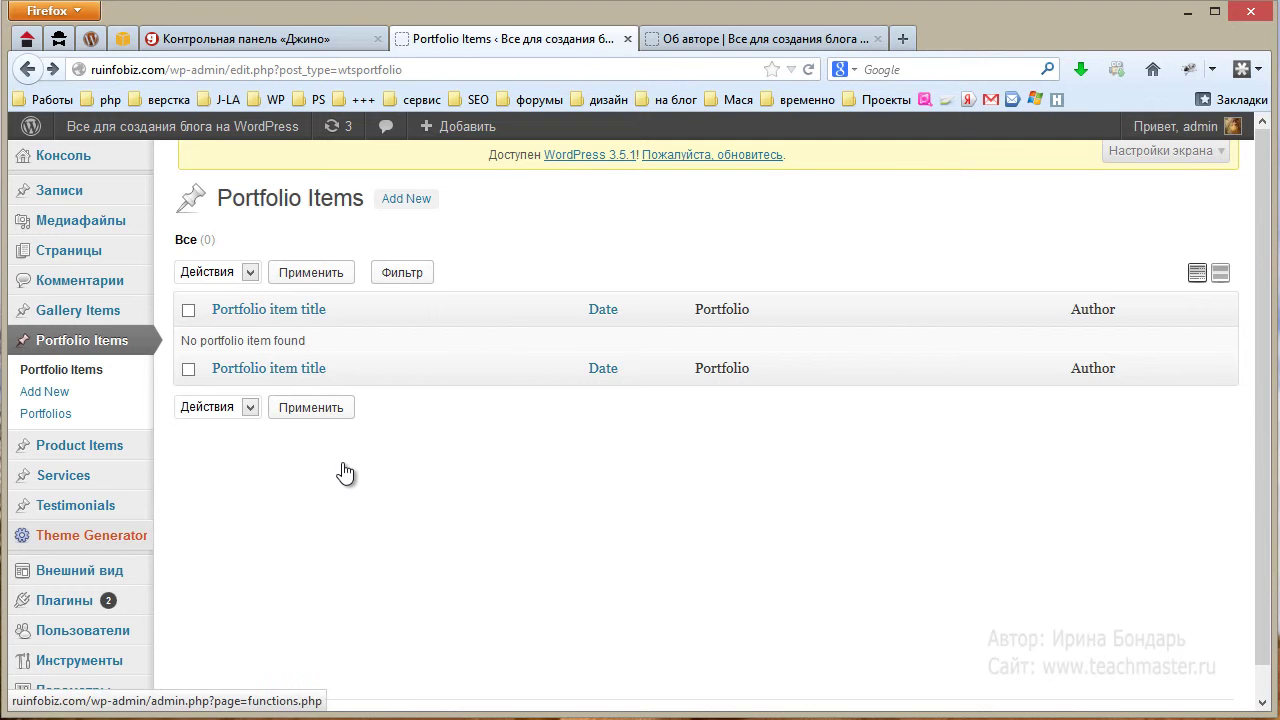
# Reload the blog's "Об авторе" page and examine the new theme's design from the header down to the footer.
pyautogui.hotkey('ctrl', 'Tab')
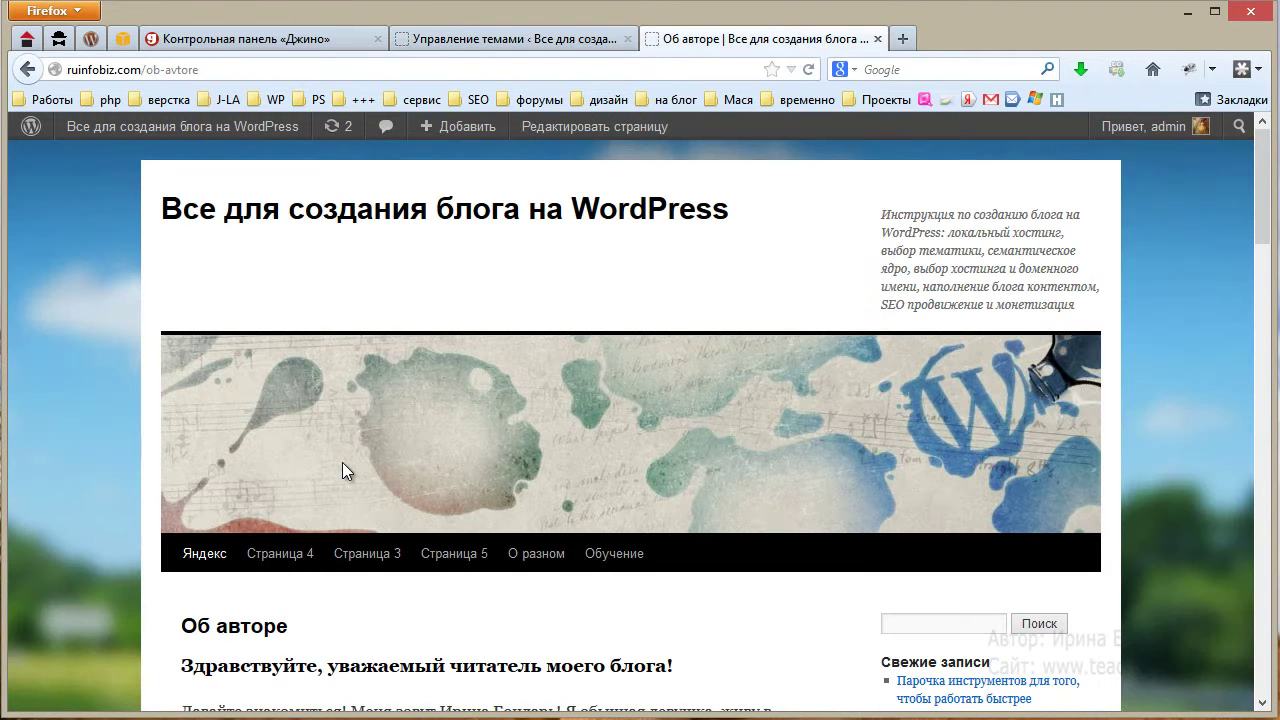
pyautogui.press('F5')
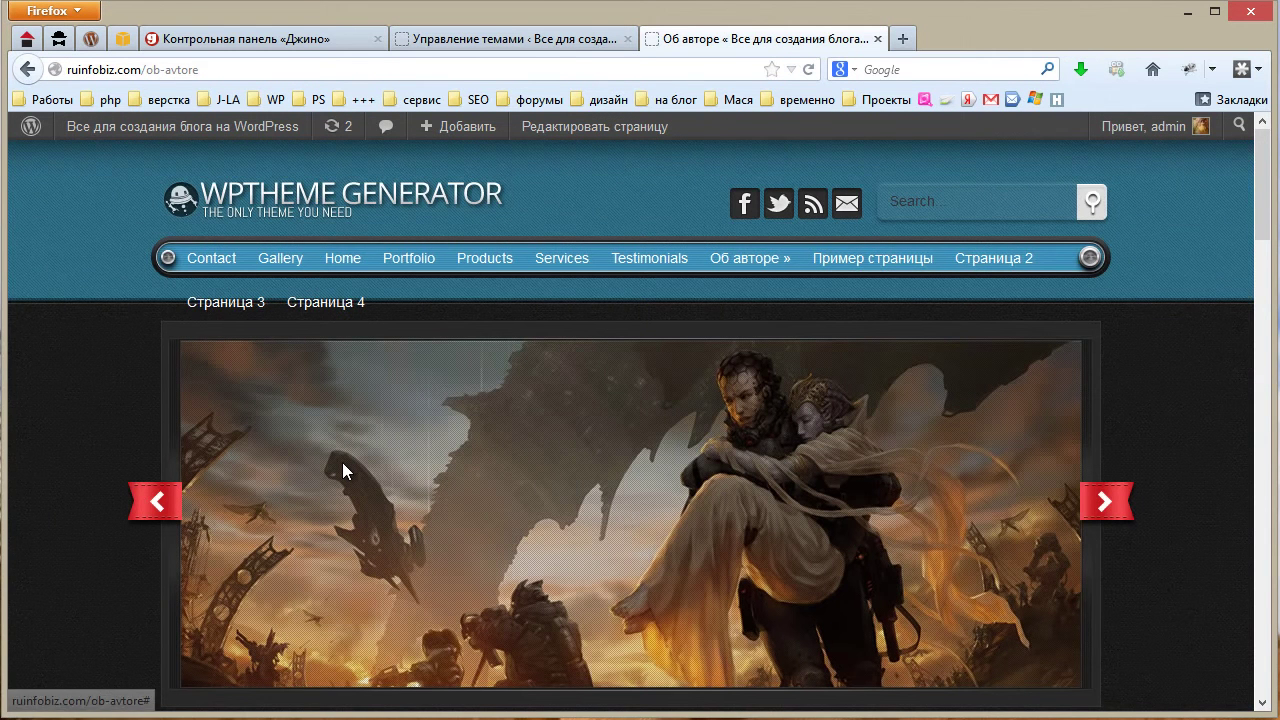
pyautogui.scroll(-15, 342, 470)
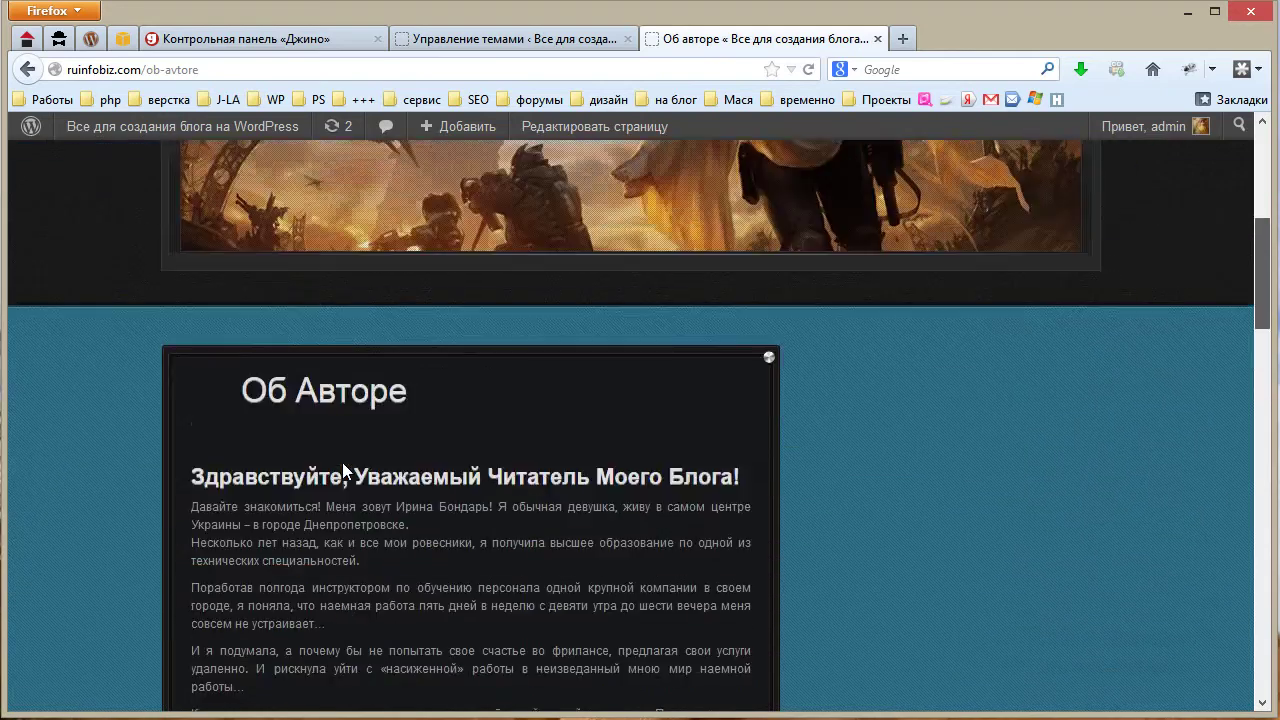
pyautogui.scroll(-10, 342, 470)
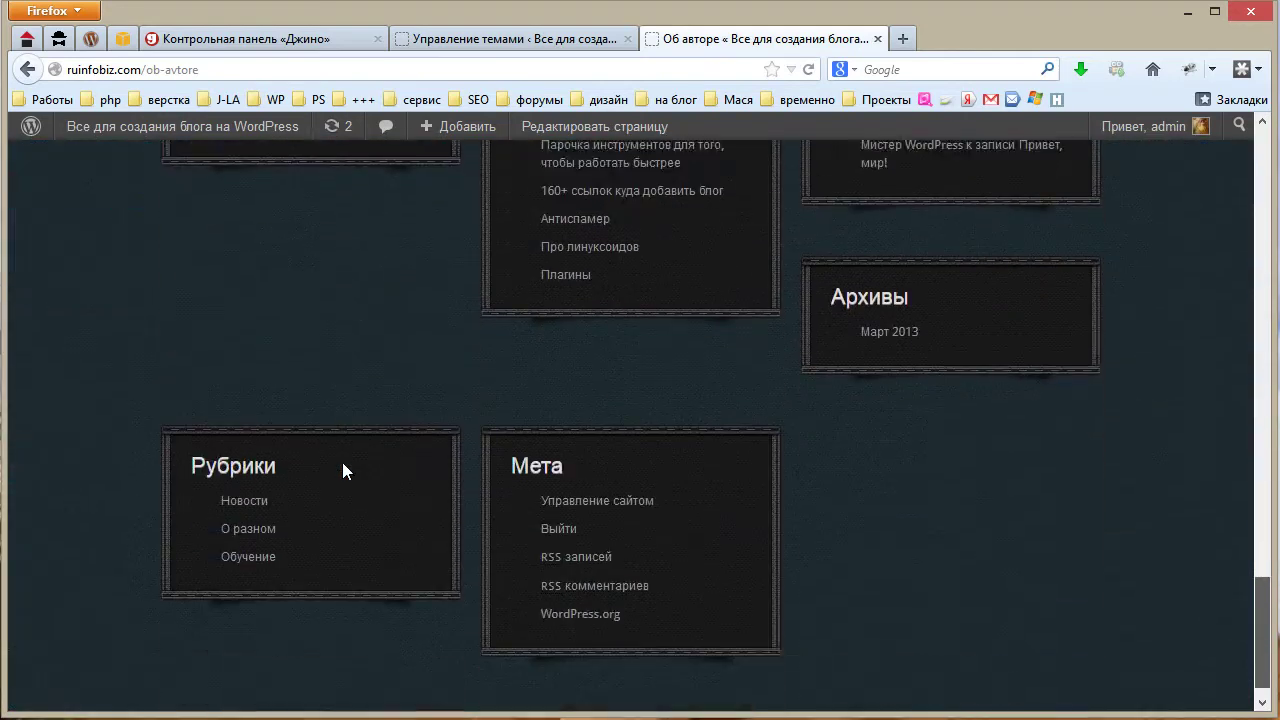
# Examine the blog page's footer widgets and the header navigation items, including the submenu under "Об авторе".
pyautogui.scroll(3, 342, 470)
pyautogui.scroll(-5, 342, 470)
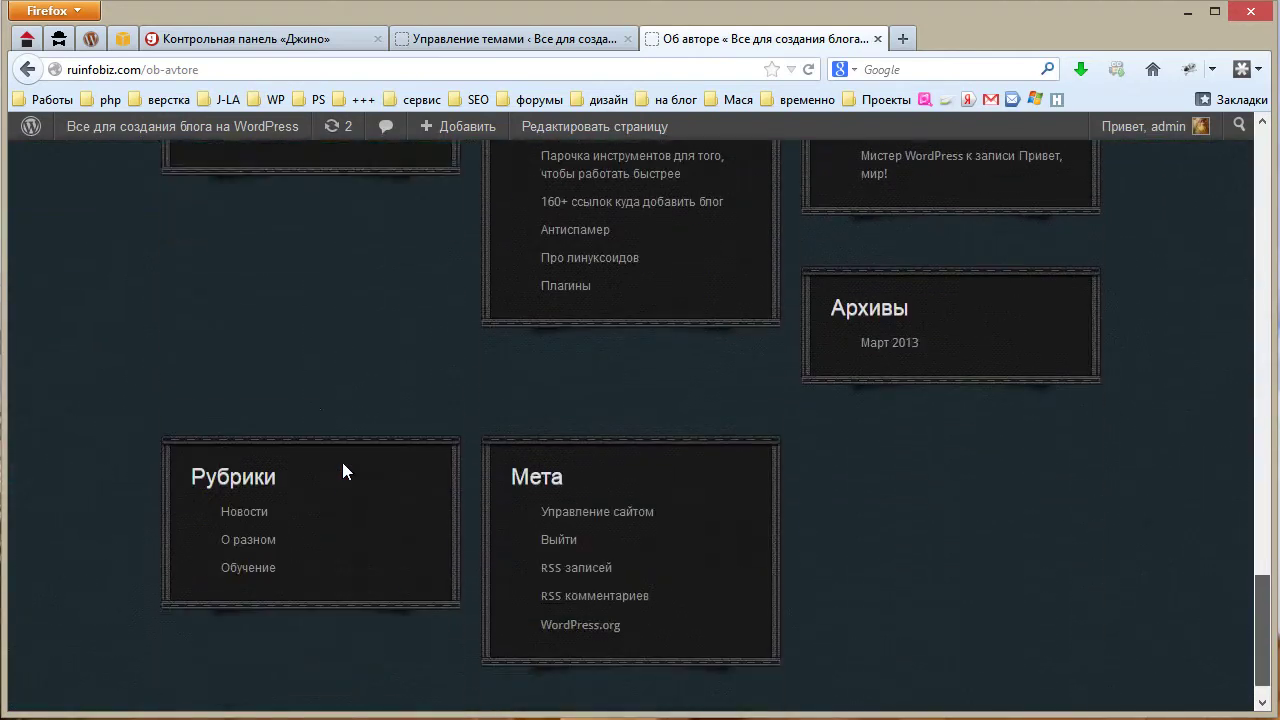
pyautogui.scroll(5, 342, 470)
pyautogui.scroll(20, 342, 471)
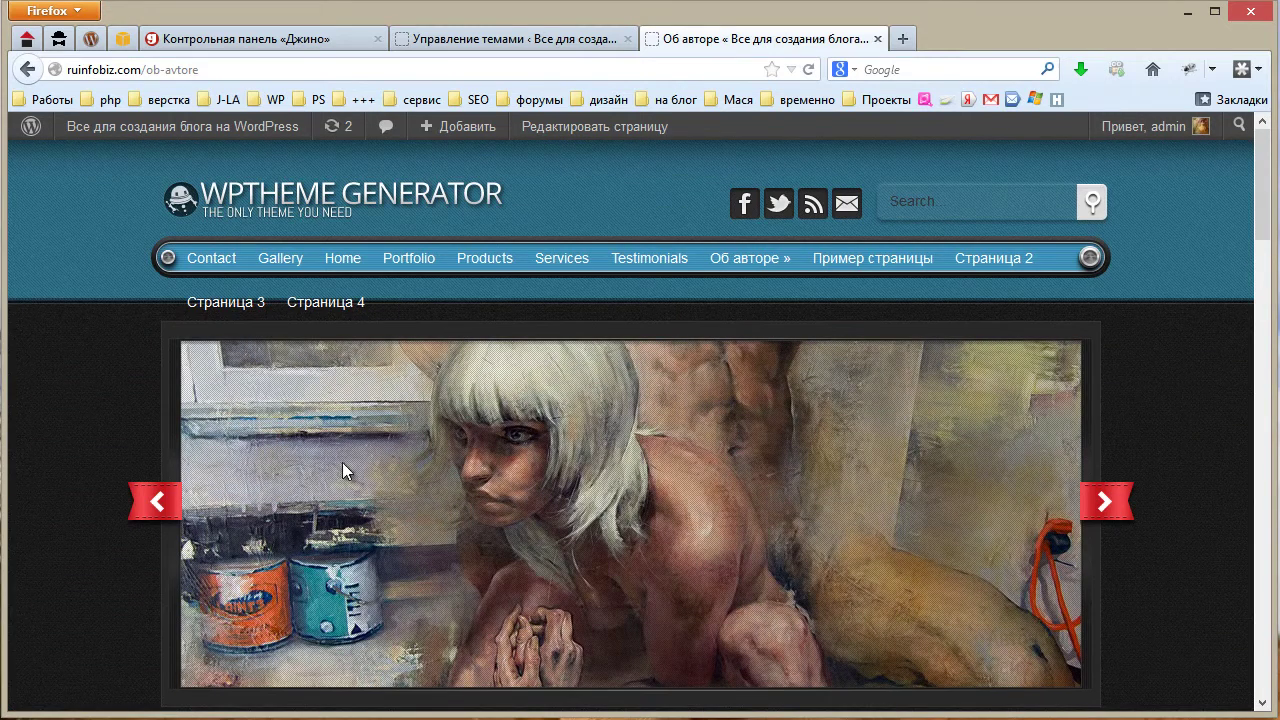
pyautogui.press('Tab')
pyautogui.press('Tab')
pyautogui.press('Tab')
pyautogui.press('Tab')
pyautogui.press('Tab')
pyautogui.press('Tab')
pyautogui.press('Tab')
pyautogui.press('Tab')
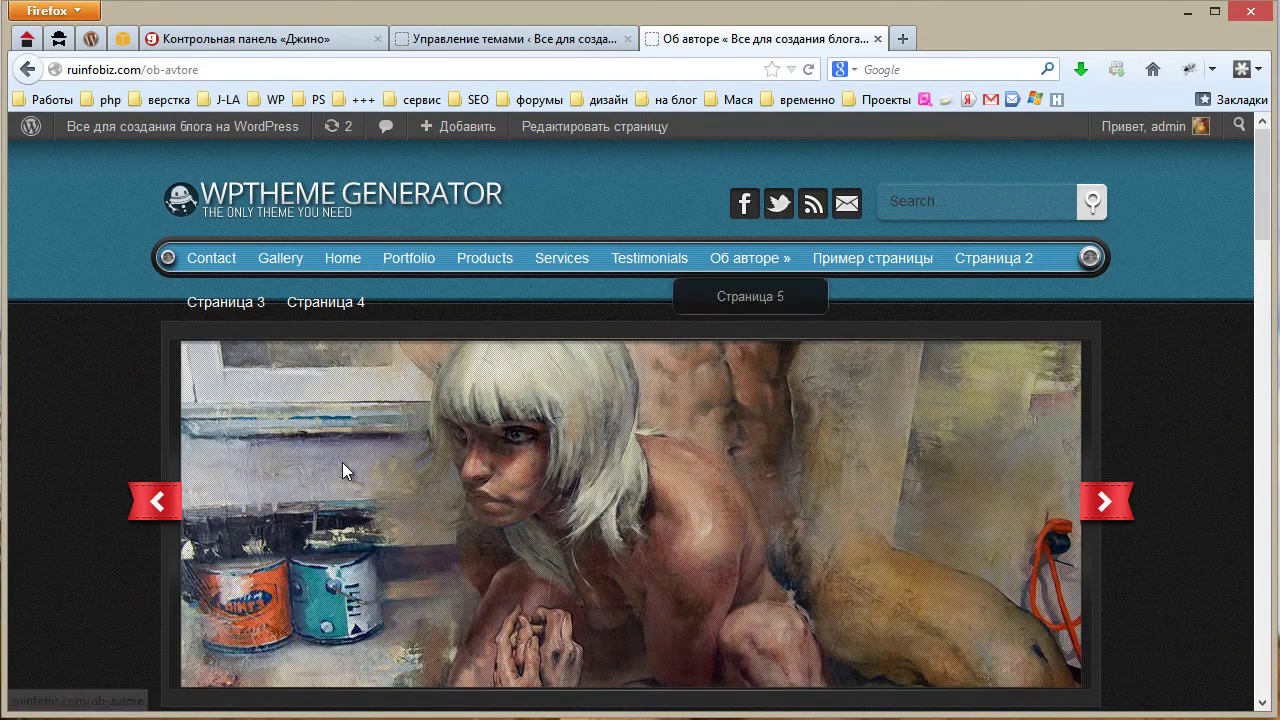
pyautogui.press('Tab')
pyautogui.press('Tab')
pyautogui.press('Tab')
pyautogui.hotkey('shift', 'Tab')
pyautogui.hotkey('shift', 'Tab')
pyautogui.hotkey('shift', 'Tab')
pyautogui.hotkey('shift', 'Tab')
pyautogui.hotkey('shift', 'Tab')
pyautogui.hotkey('shift', 'Tab')
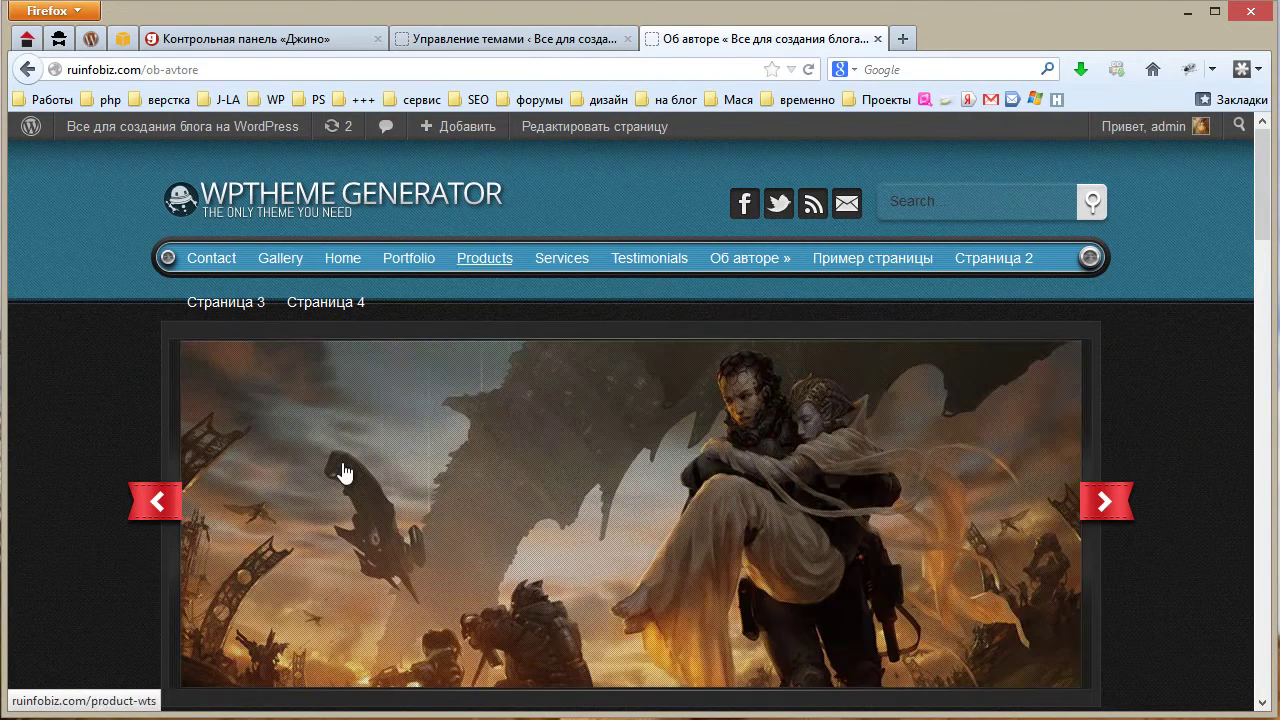
pyautogui.hotkey('shift', 'Tab')
pyautogui.hotkey('shift', 'Tab')
pyautogui.hotkey('shift', 'Tab')
pyautogui.hotkey('shift', 'Tab')
pyautogui.press('Tab')
pyautogui.press('Tab')
pyautogui.press('Tab')
pyautogui.press('Tab')
pyautogui.press('Tab')
pyautogui.press('Tab')
pyautogui.press('Tab')
pyautogui.press('Tab')
pyautogui.press('Tab')
pyautogui.press('Tab')
pyautogui.press('Tab')
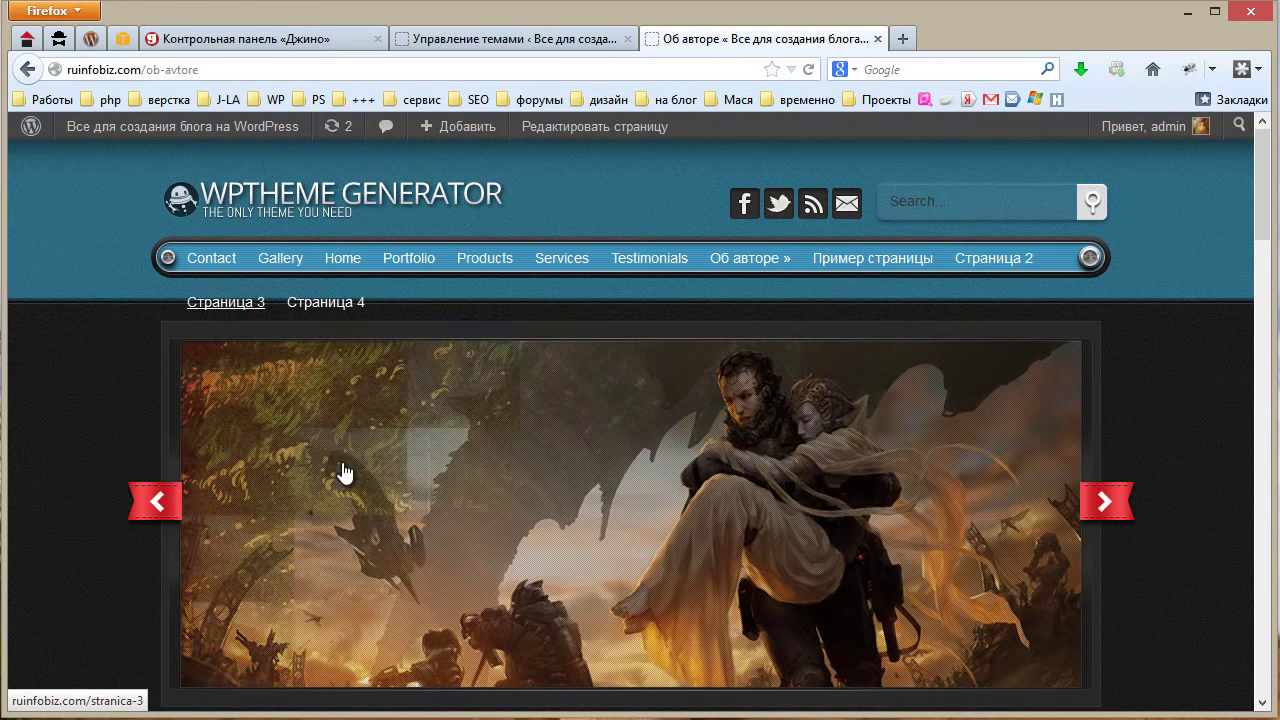
pyautogui.press('Tab')
pyautogui.hotkey('shift', 'Tab')
pyautogui.hotkey('shift', 'Tab')
pyautogui.hotkey('shift', 'Tab')
pyautogui.hotkey('shift', 'Tab')
pyautogui.hotkey('shift', 'Tab')
pyautogui.hotkey('shift', 'Tab')
pyautogui.hotkey('shift', 'Tab')
pyautogui.hotkey('shift', 'Tab')
pyautogui.hotkey('shift', 'Tab')
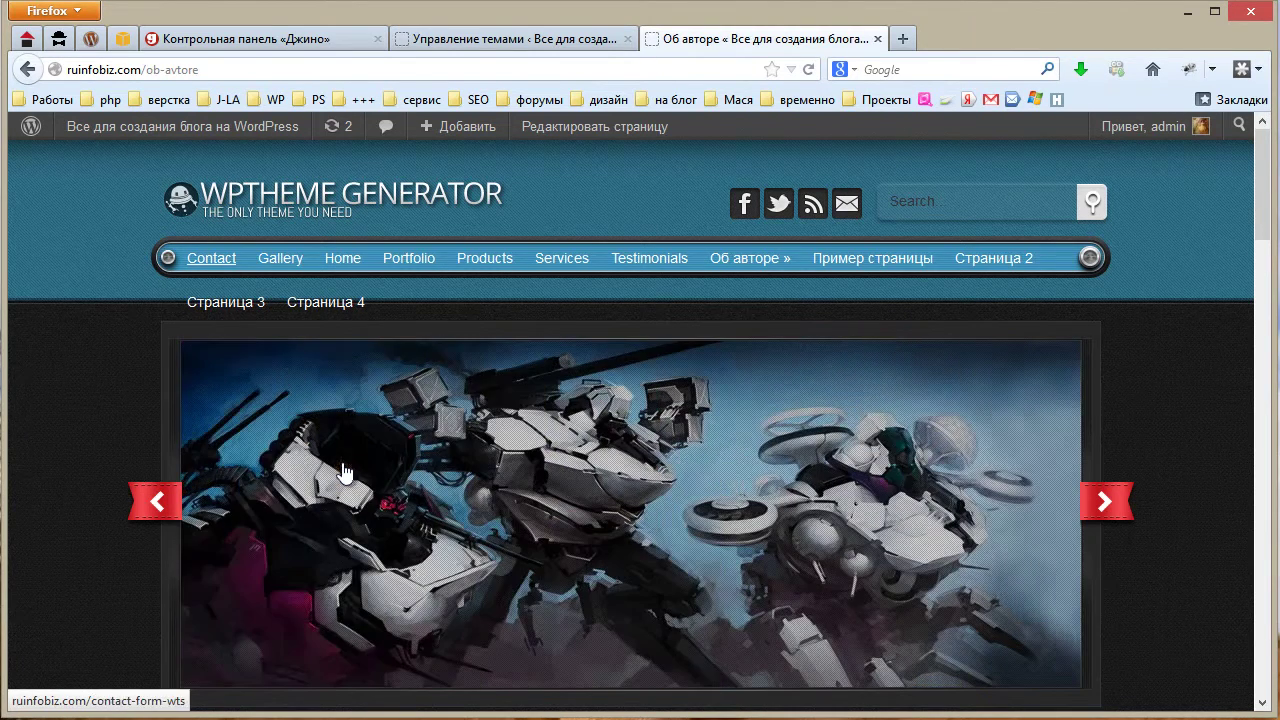
# Go back to the theme management page and open the current theme's "Меню" settings, comparing with the blog page.
pyautogui.hotkey('ctrl', 'shift', 'Tab')
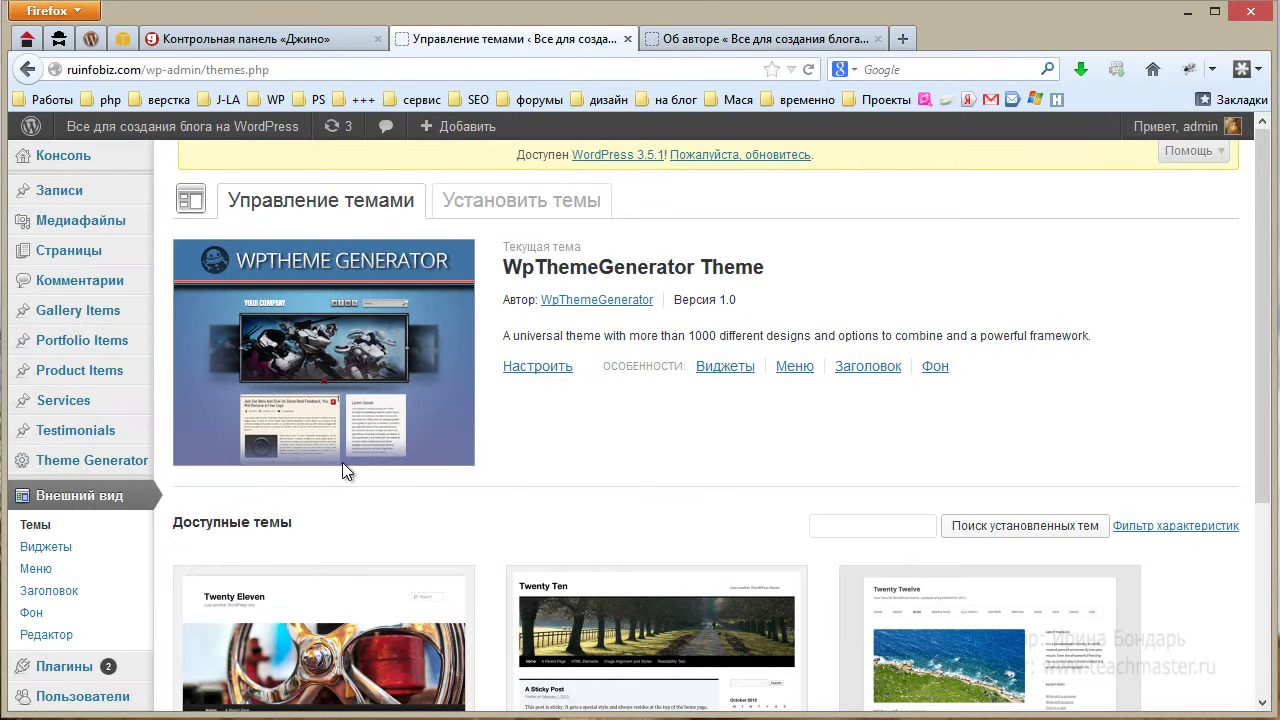
pyautogui.press('Return')
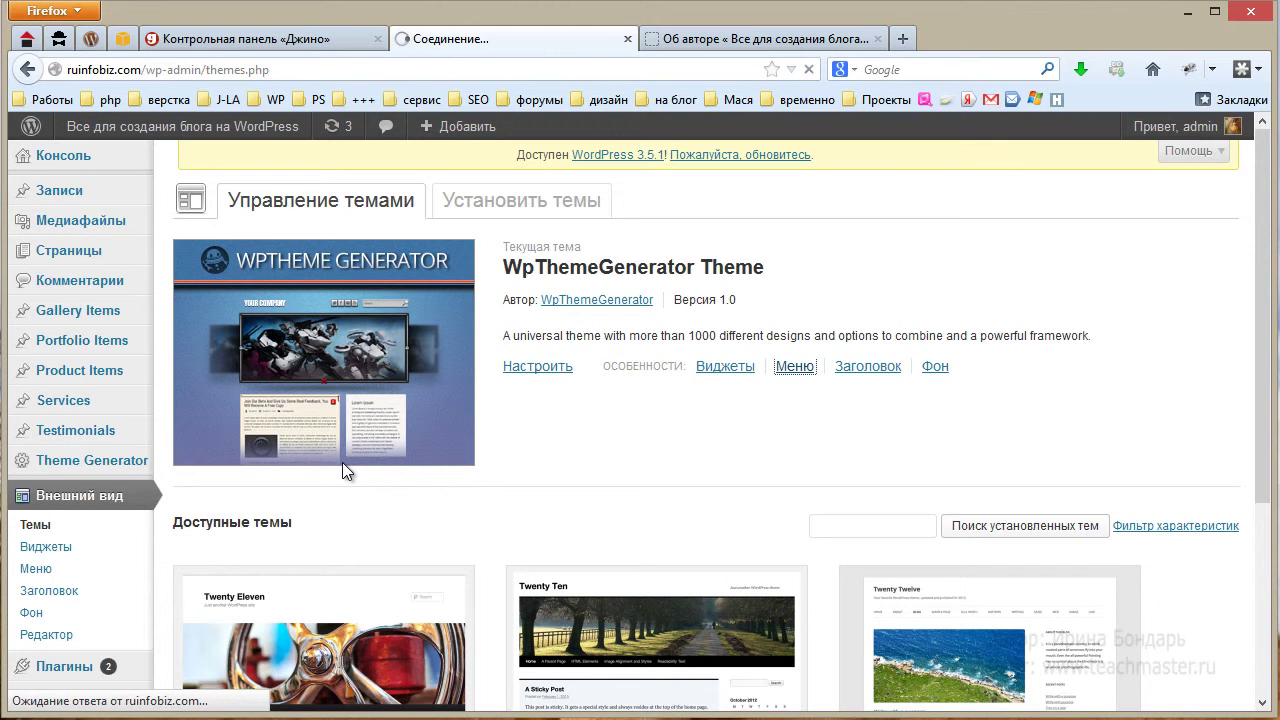
pyautogui.hotkey('ctrl', 'Tab')
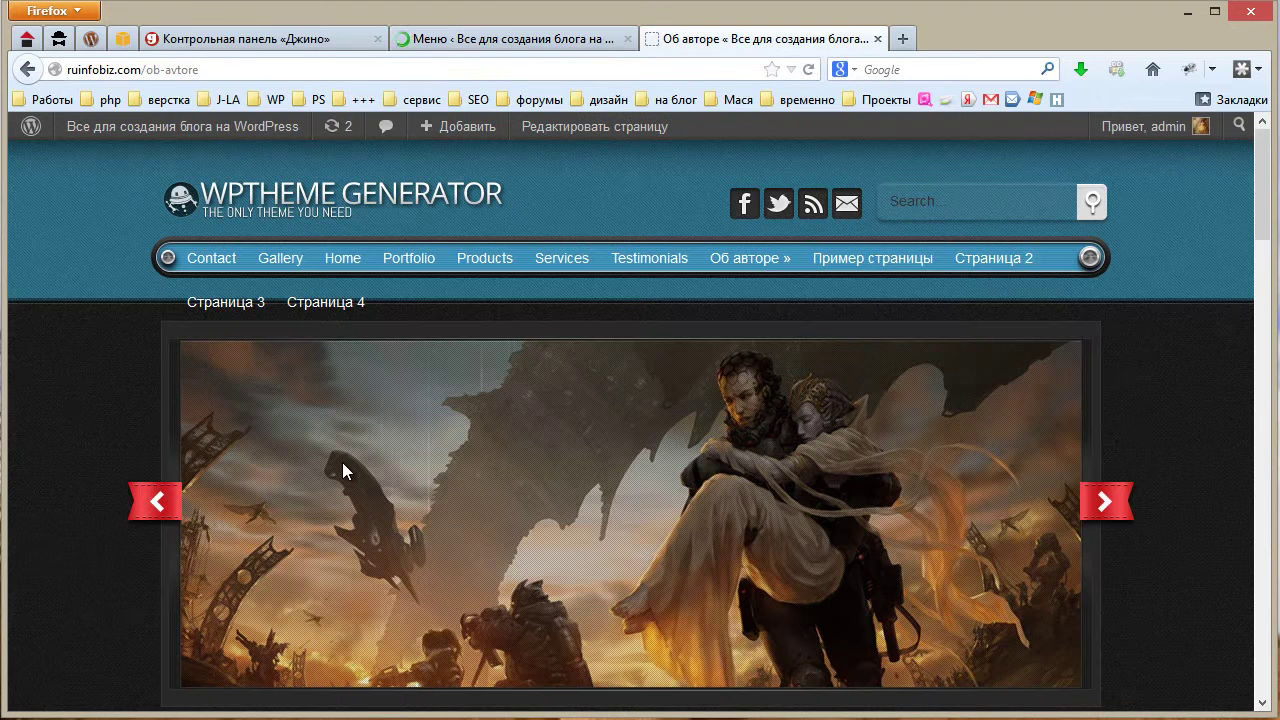
pyautogui.hotkey('ctrl', 'shift', 'Tab')
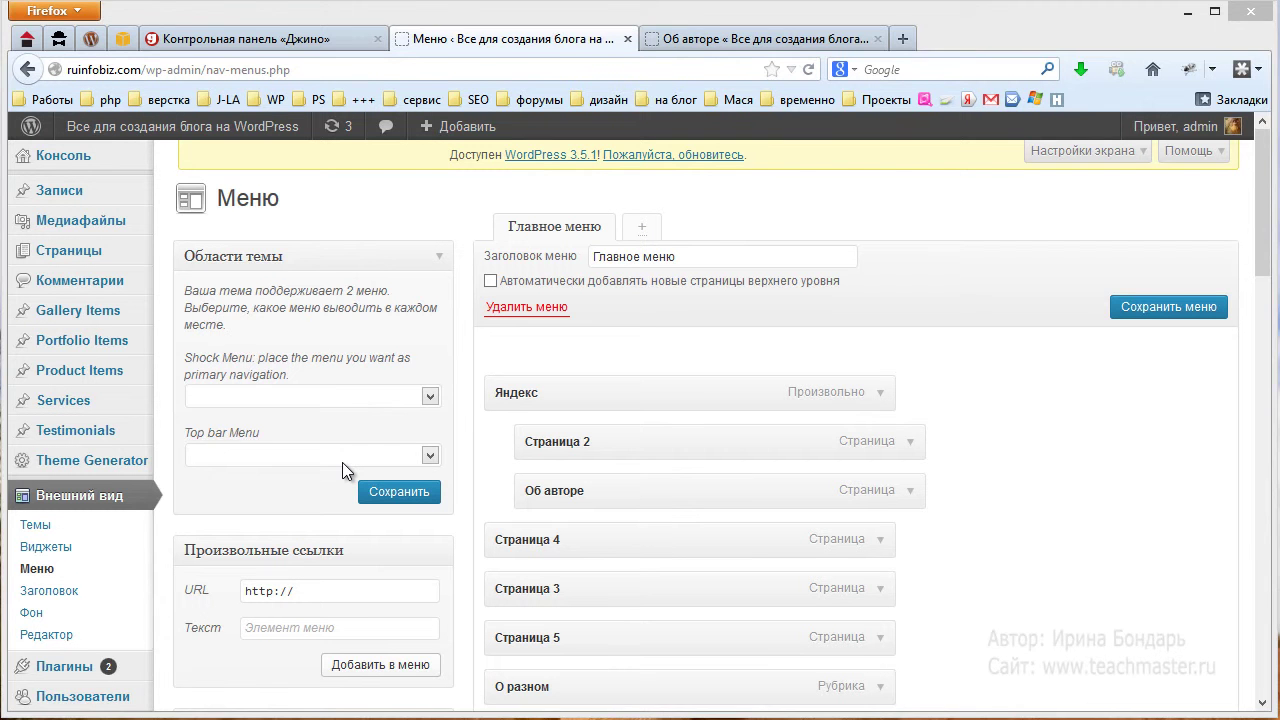
# Assign "Главное меню" to both the Shock Menu and Top bar Menu theme locations and save the assignment.
pyautogui.hotkey('alt', 'Down')
pyautogui.press('Down')
pyautogui.press('Return')
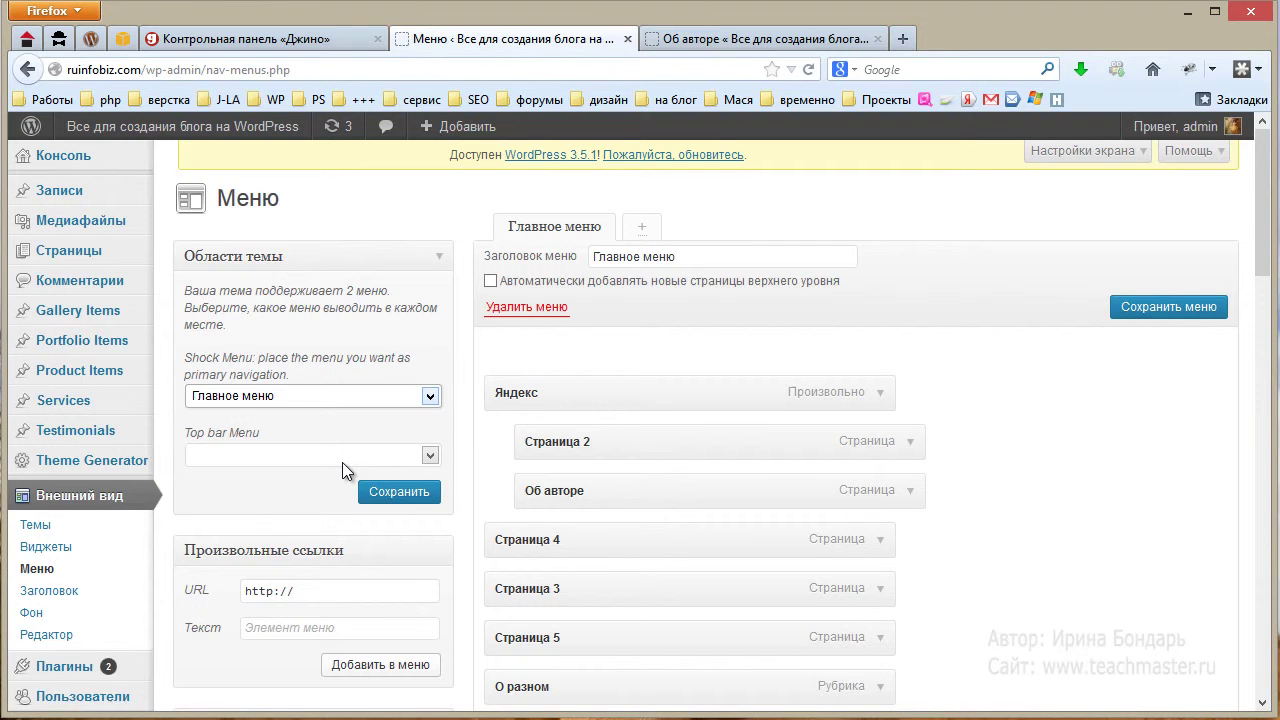
pyautogui.click(343, 462)
pyautogui.press('Down')
pyautogui.press('Return')
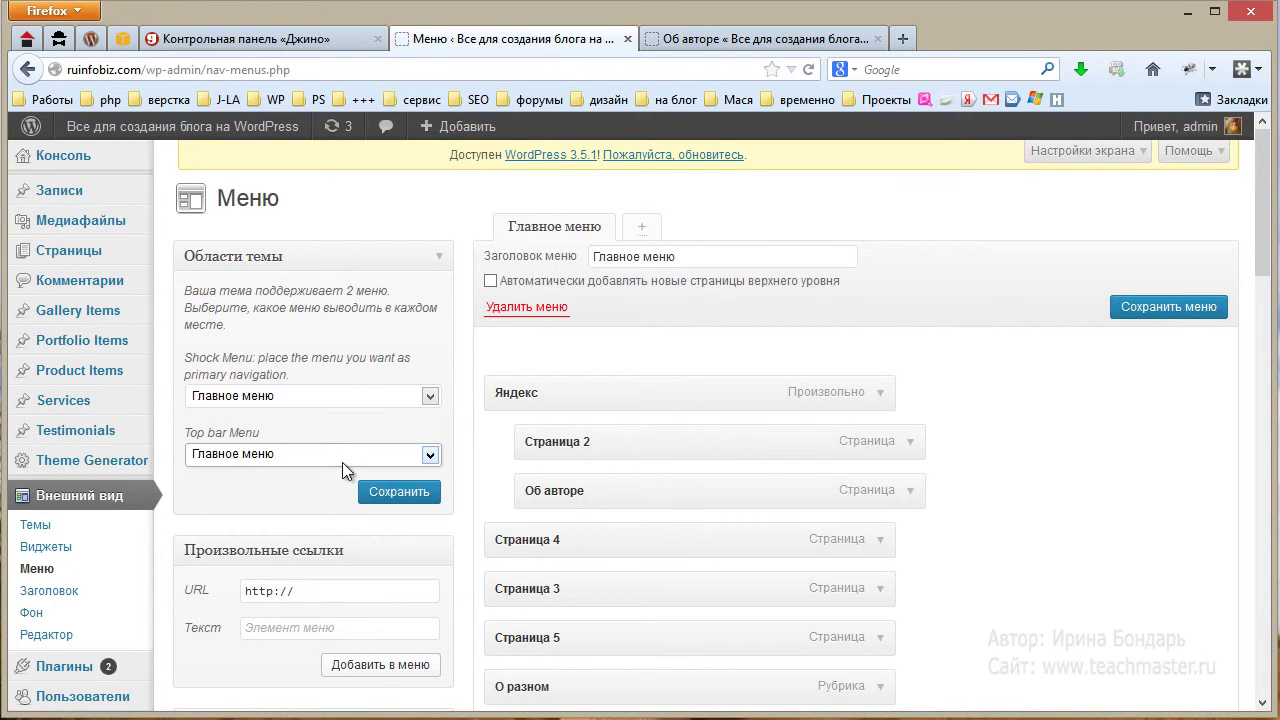
pyautogui.press('Tab')
pyautogui.press('Return')
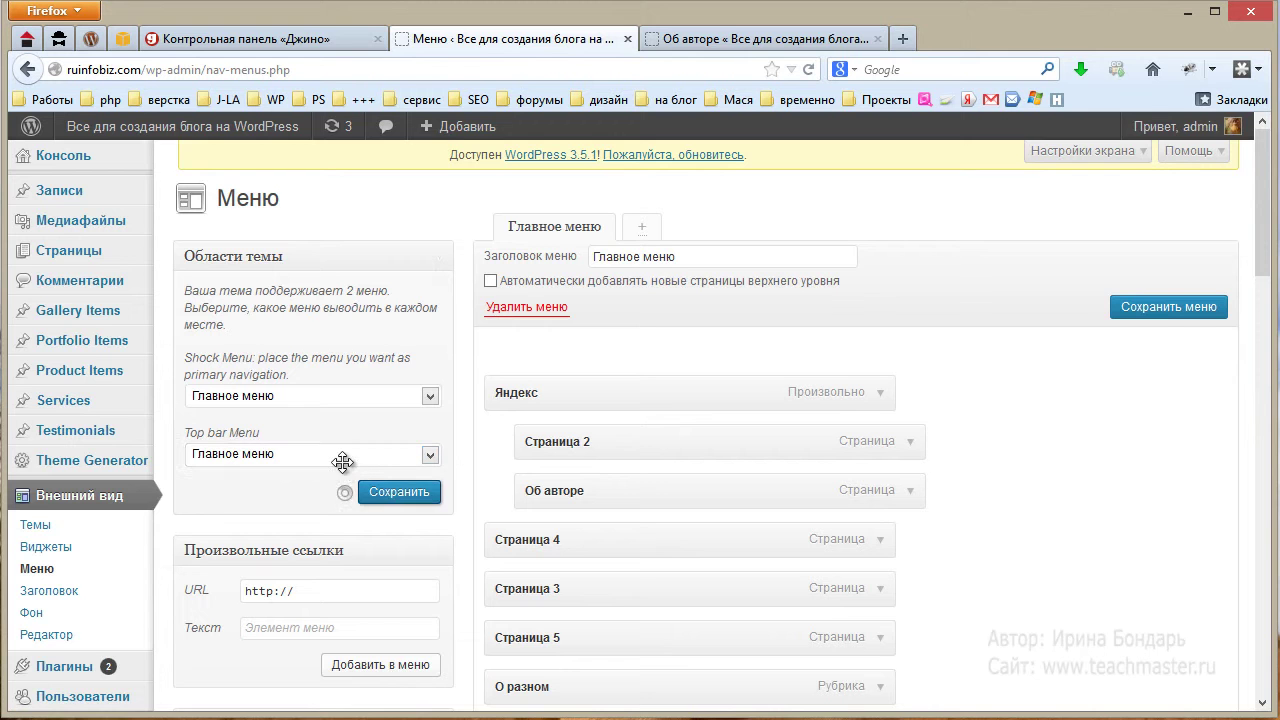
# Reload the blog's "Об авторе" page and check its navigation menu and layout from header to footer.
pyautogui.hotkey('ctrl', 'Tab')
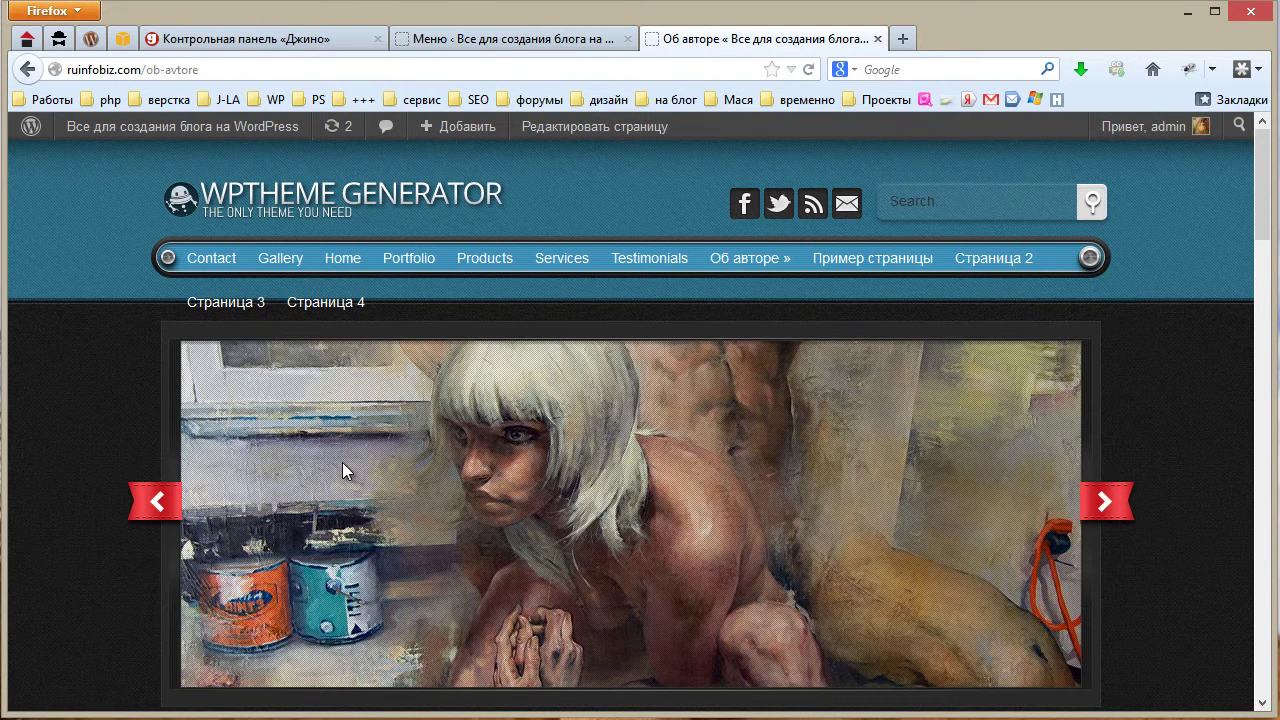
pyautogui.press('F5')
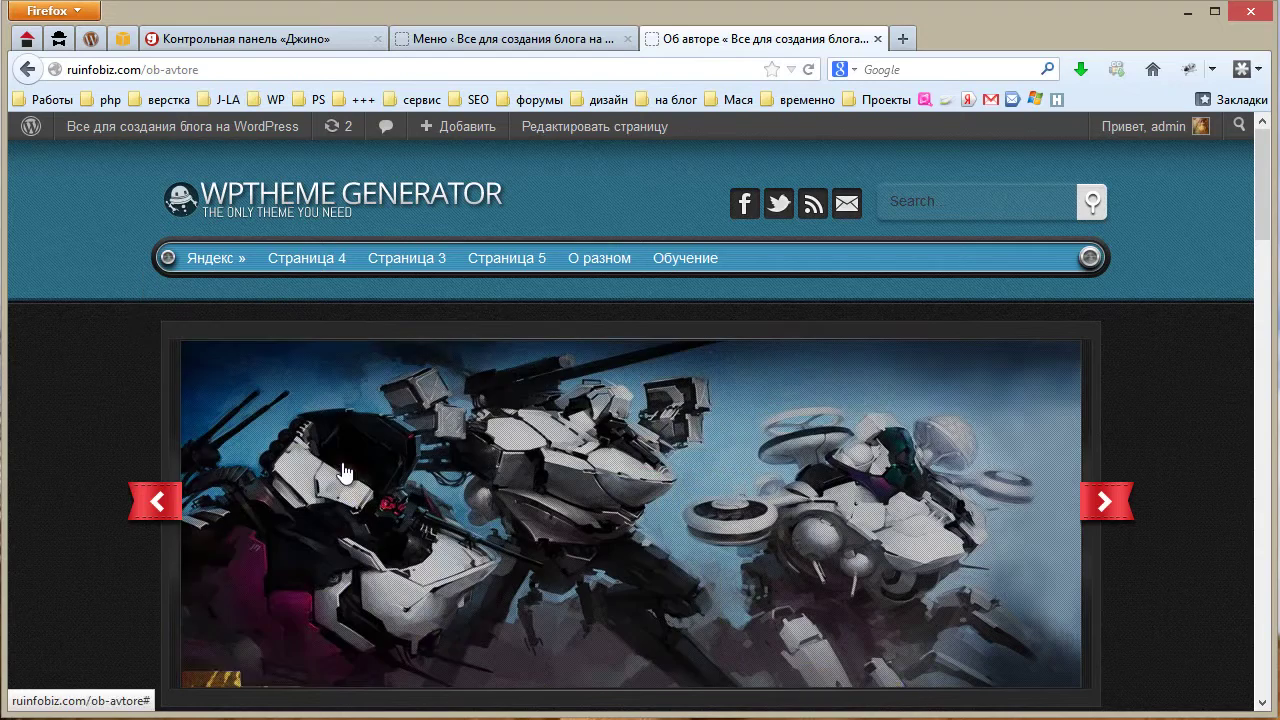
pyautogui.scroll(-10, 343, 471)
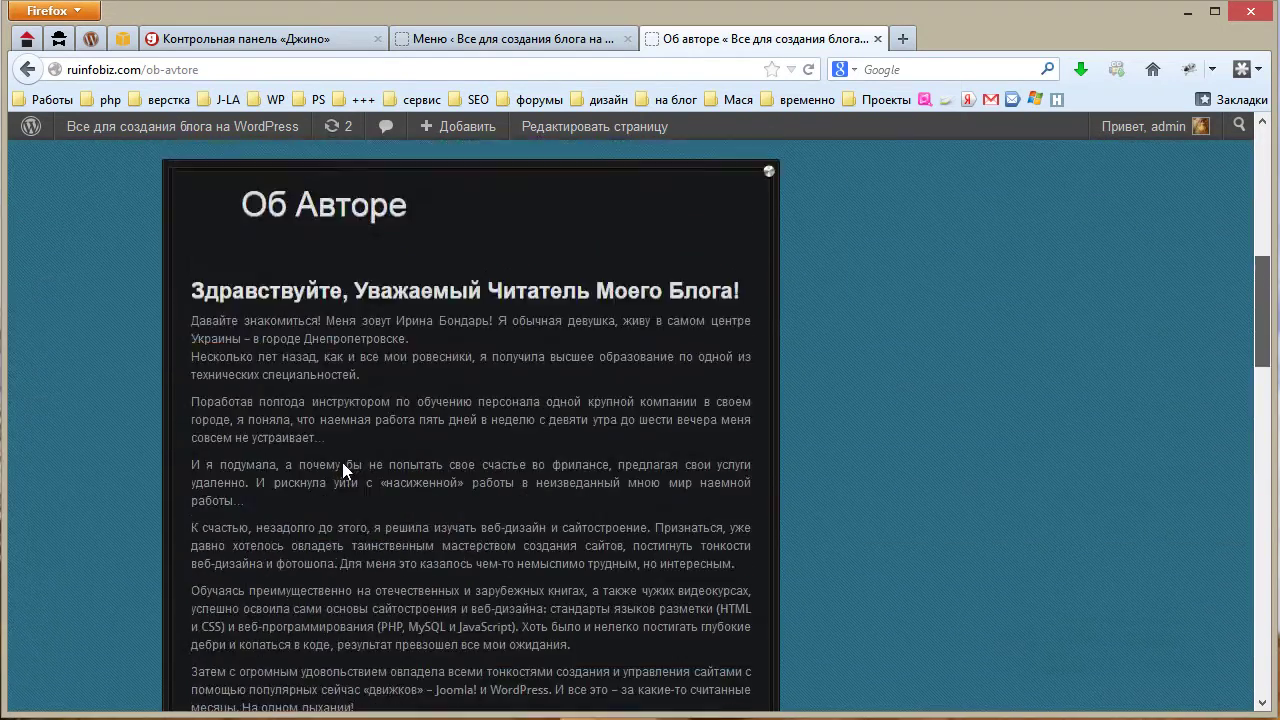
pyautogui.scroll(-10, 343, 471)
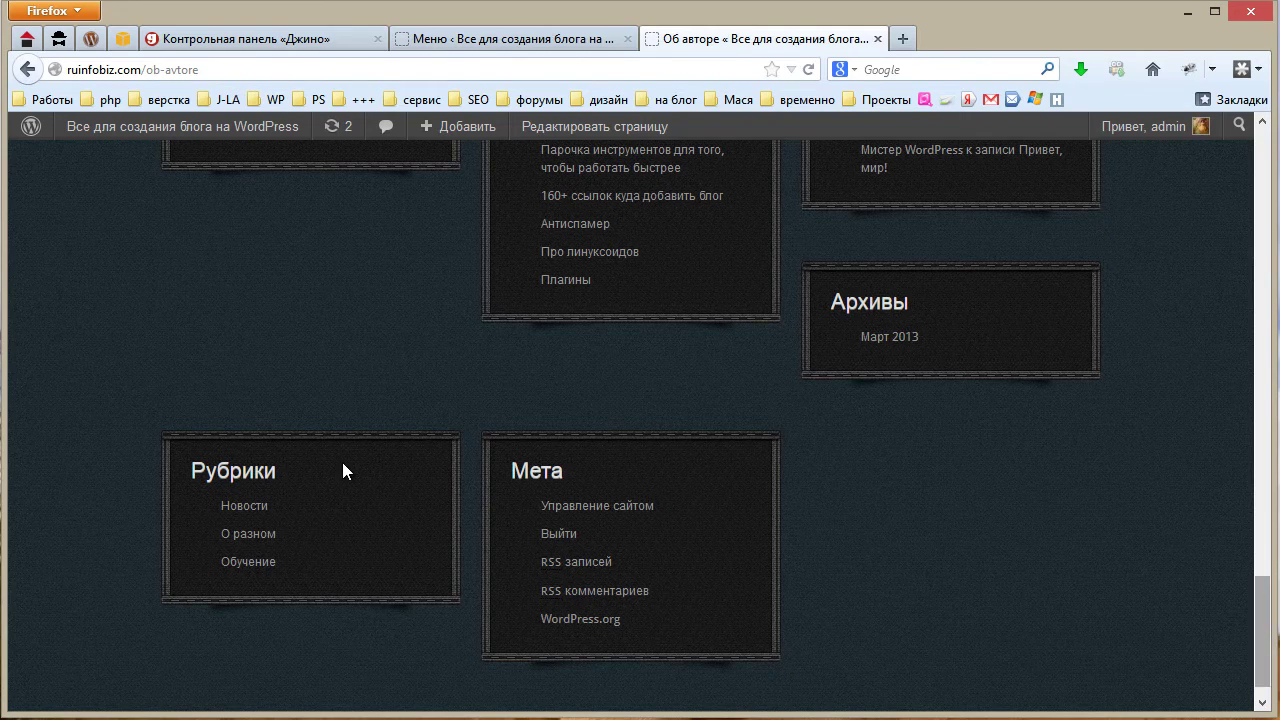
pyautogui.scroll(8, 343, 471)
pyautogui.scroll(10, 343, 471)
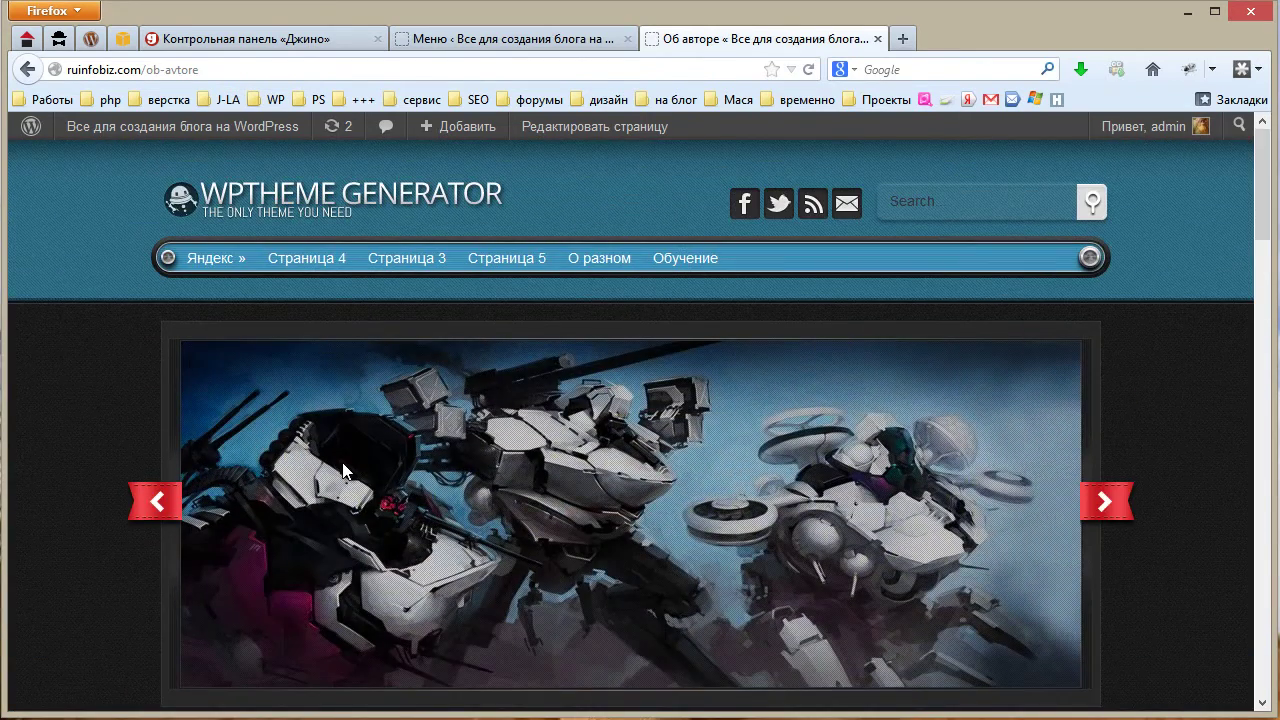
# Return to theme management in the admin area and open the theme installation page.
pyautogui.hotkey('ctrl', 'pageup')
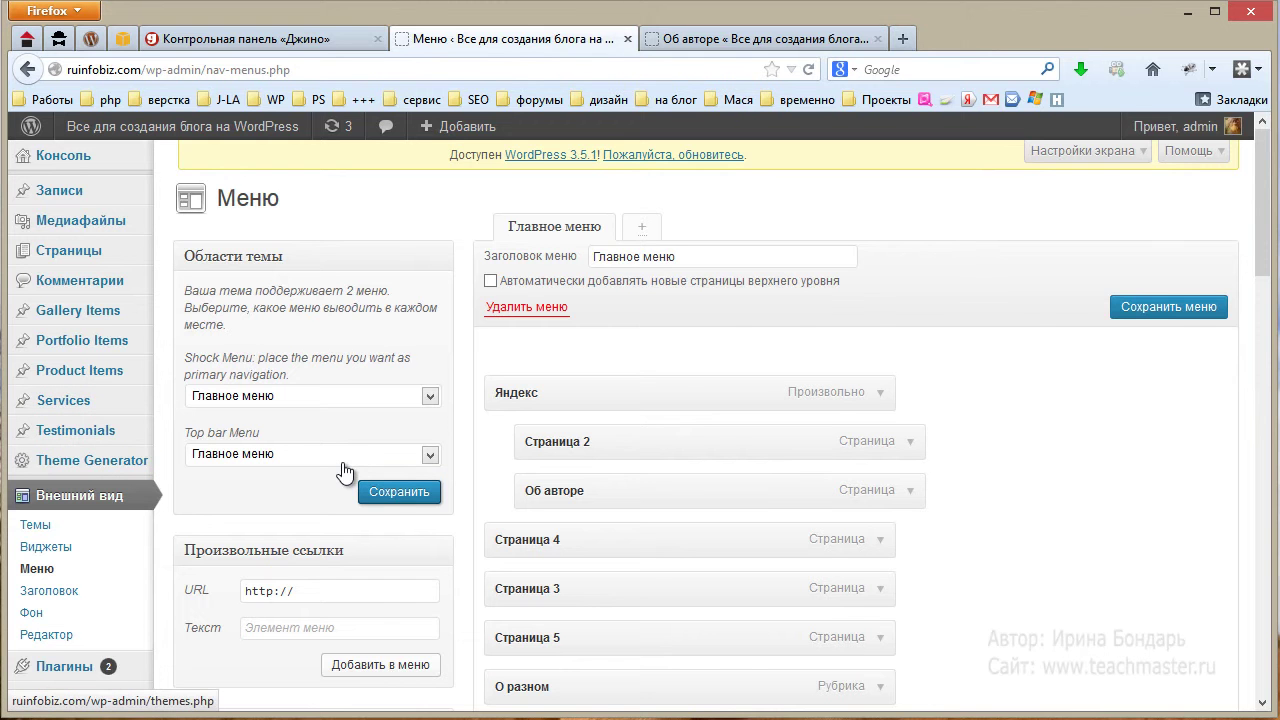
pyautogui.click(343, 470)
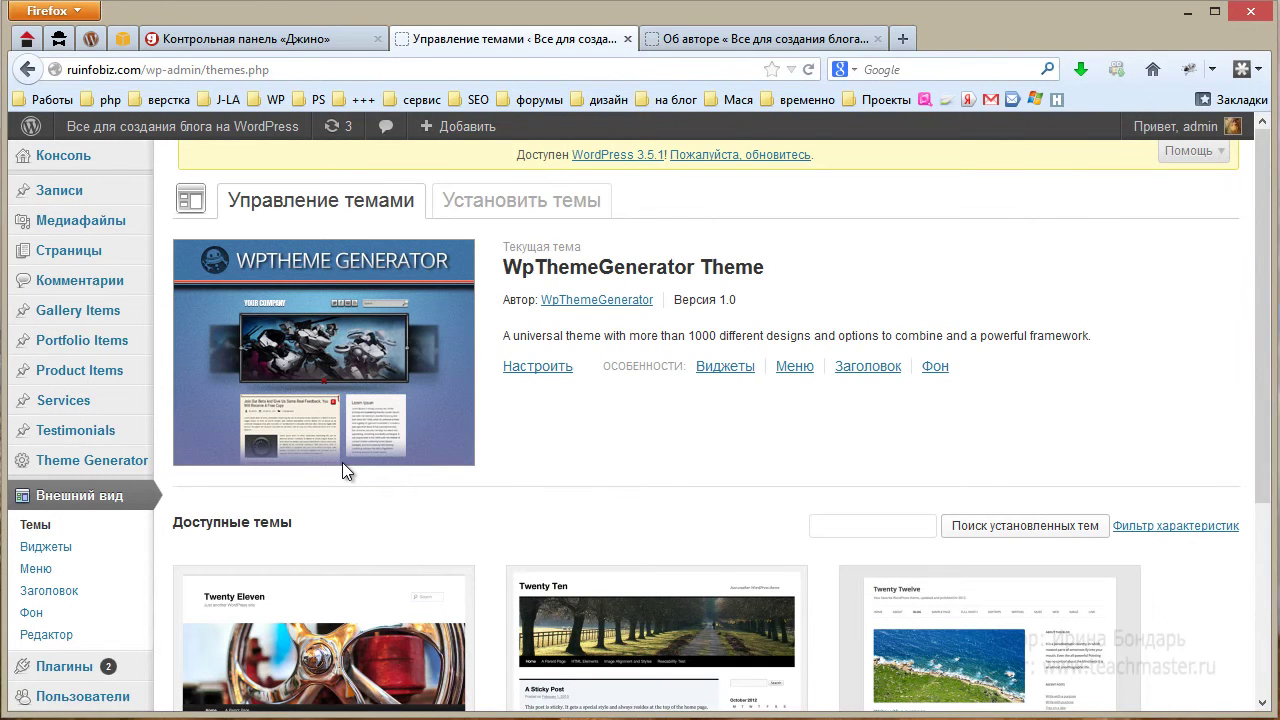
pyautogui.click(521, 200)
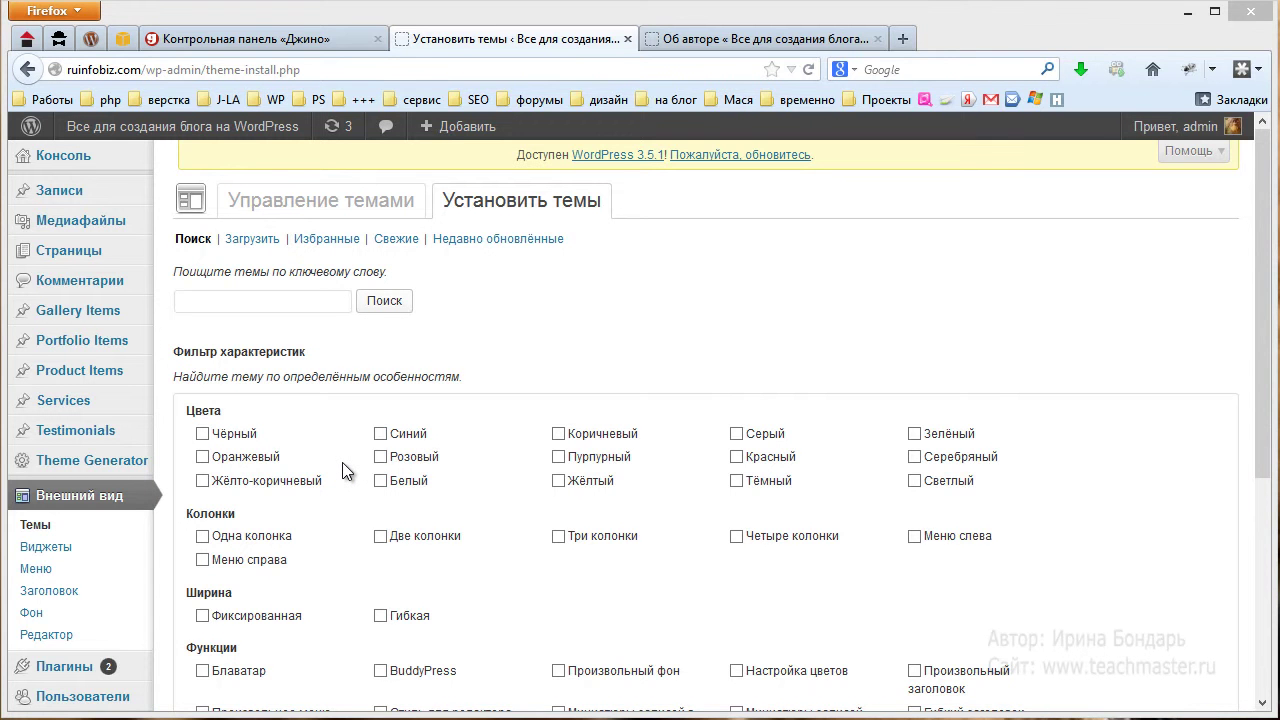
# Search for themes with the features "Розовый", "Три колонки" and "Стиль для редактора".
pyautogui.press('space')
pyautogui.scroll(-3, 342, 463)
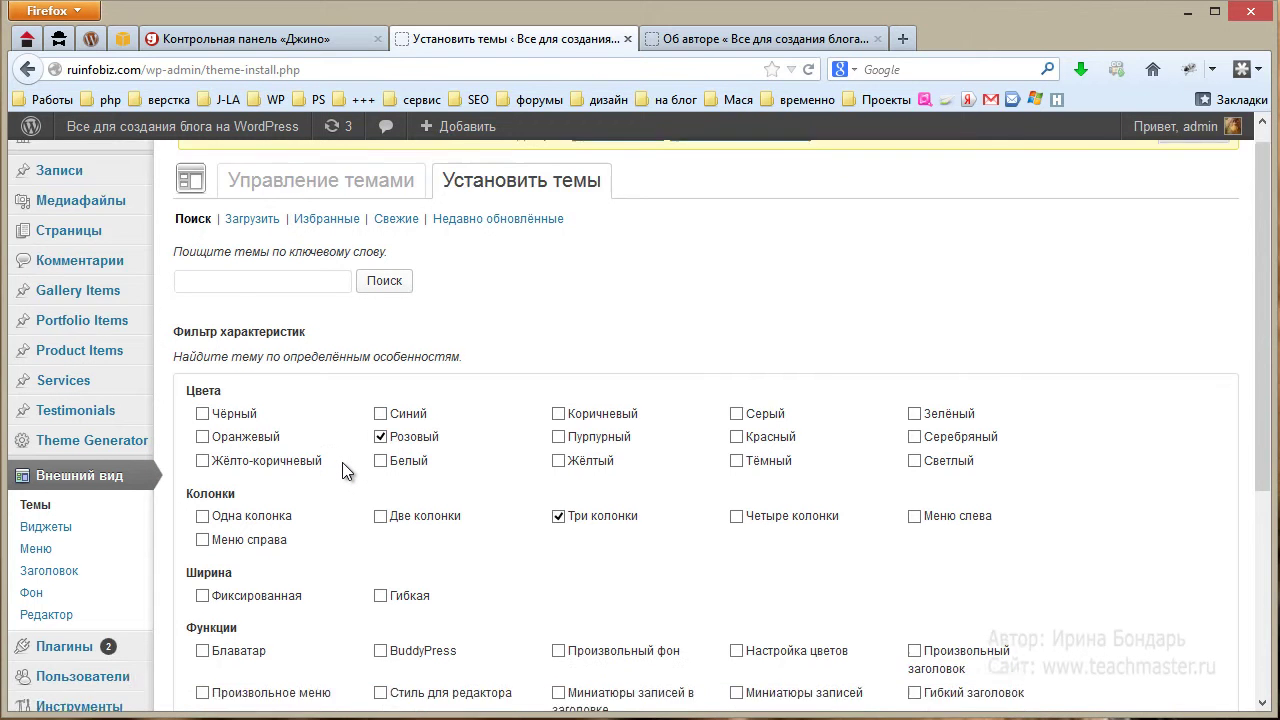
pyautogui.press('space')
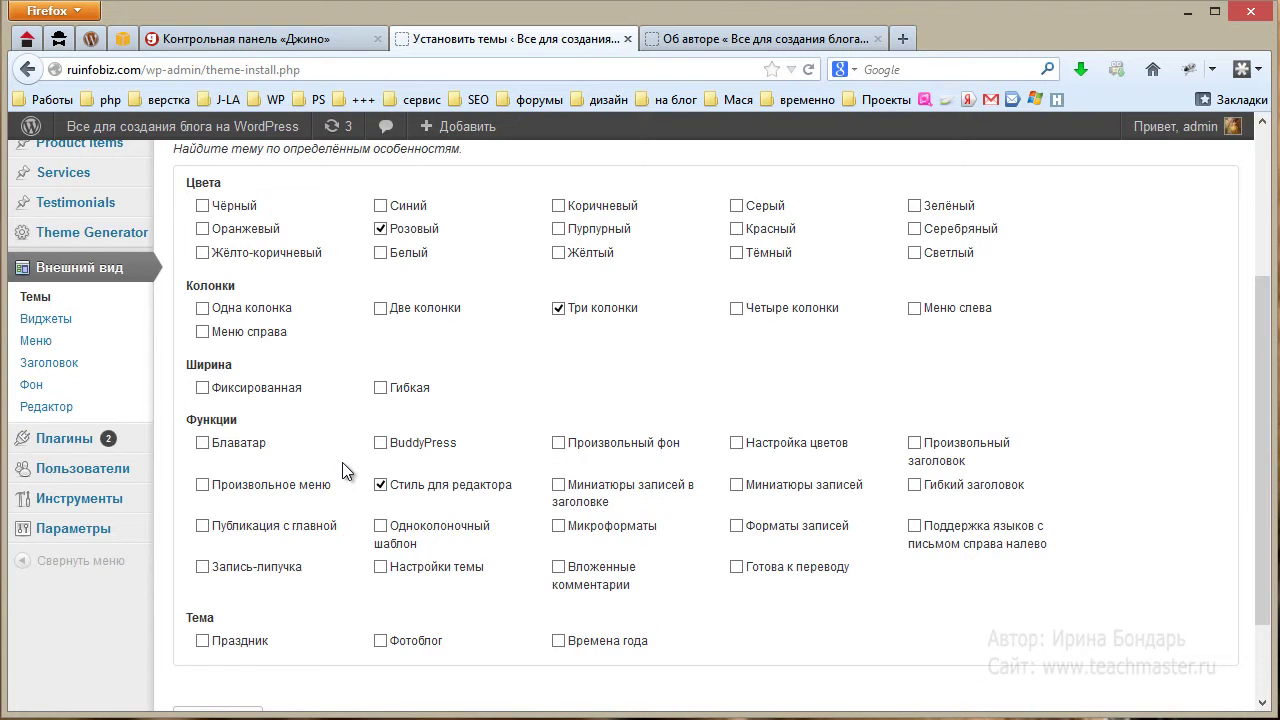
pyautogui.scroll(-2, 342, 470)
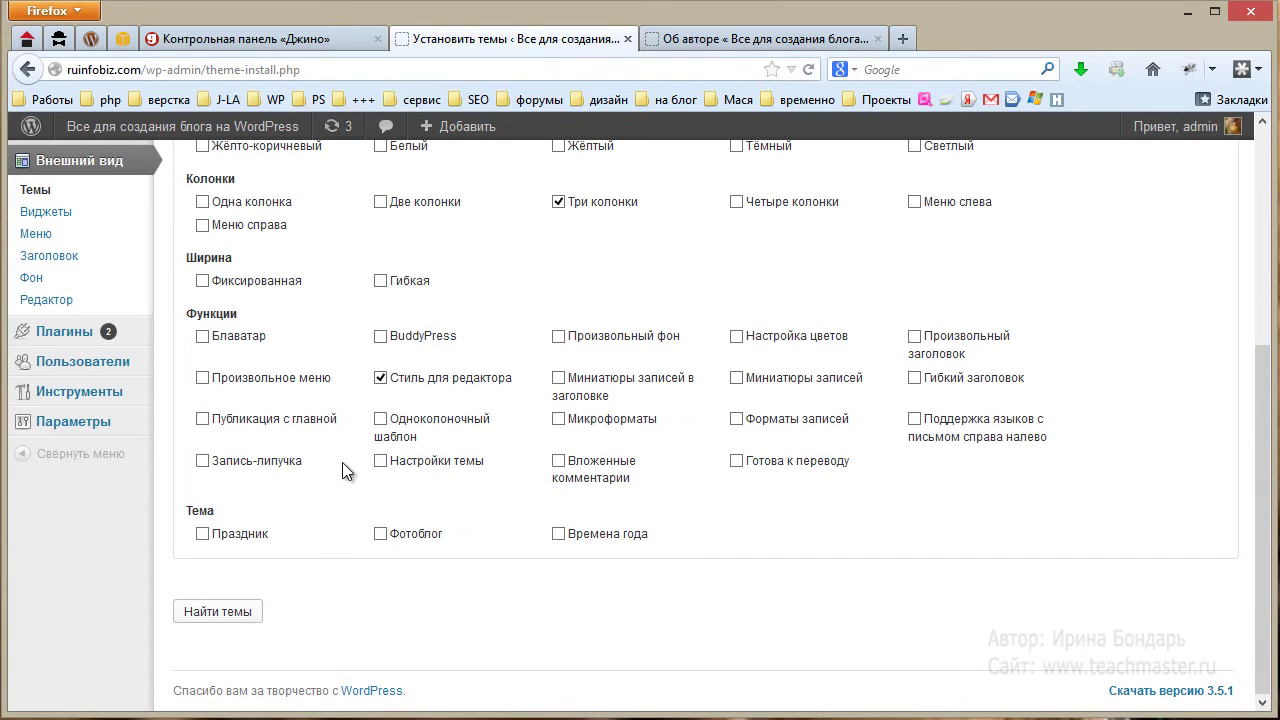
pyautogui.press('Return')
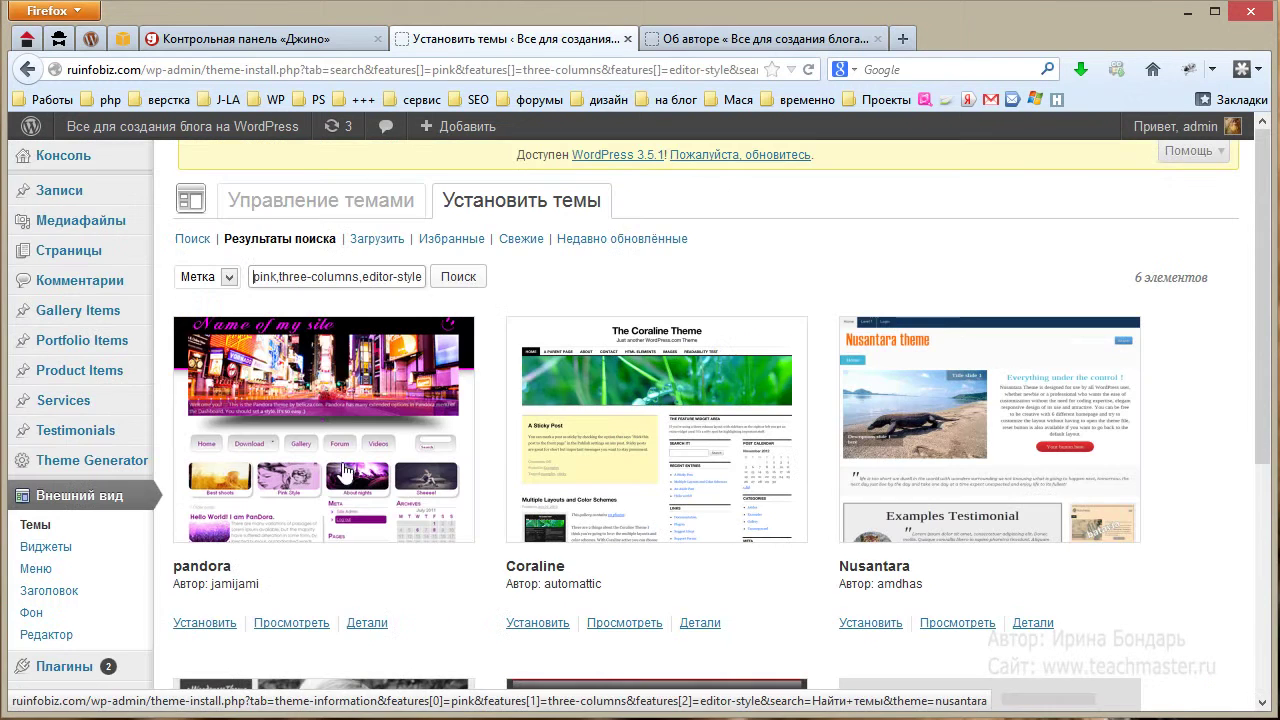
# Look through the found themes and install the Spartan theme.
pyautogui.scroll(-4, 345, 470)
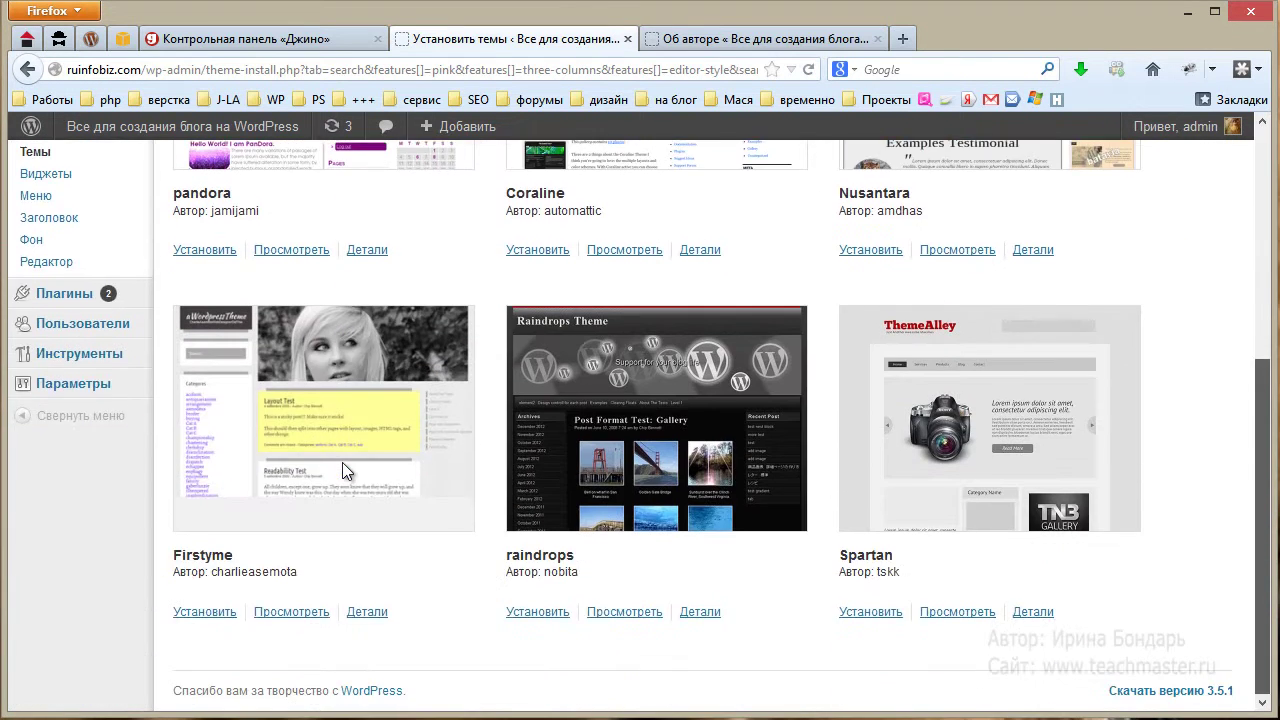
pyautogui.press('Tab')
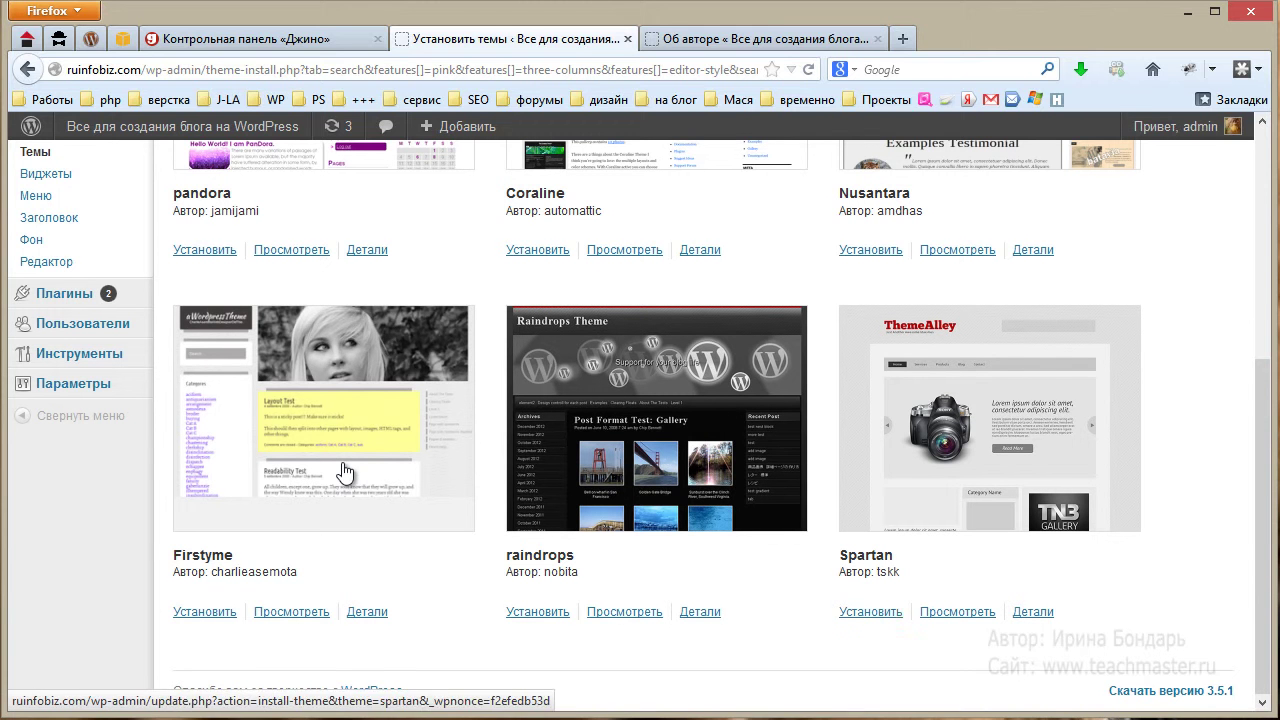
pyautogui.hotkey('shift', 'Tab')
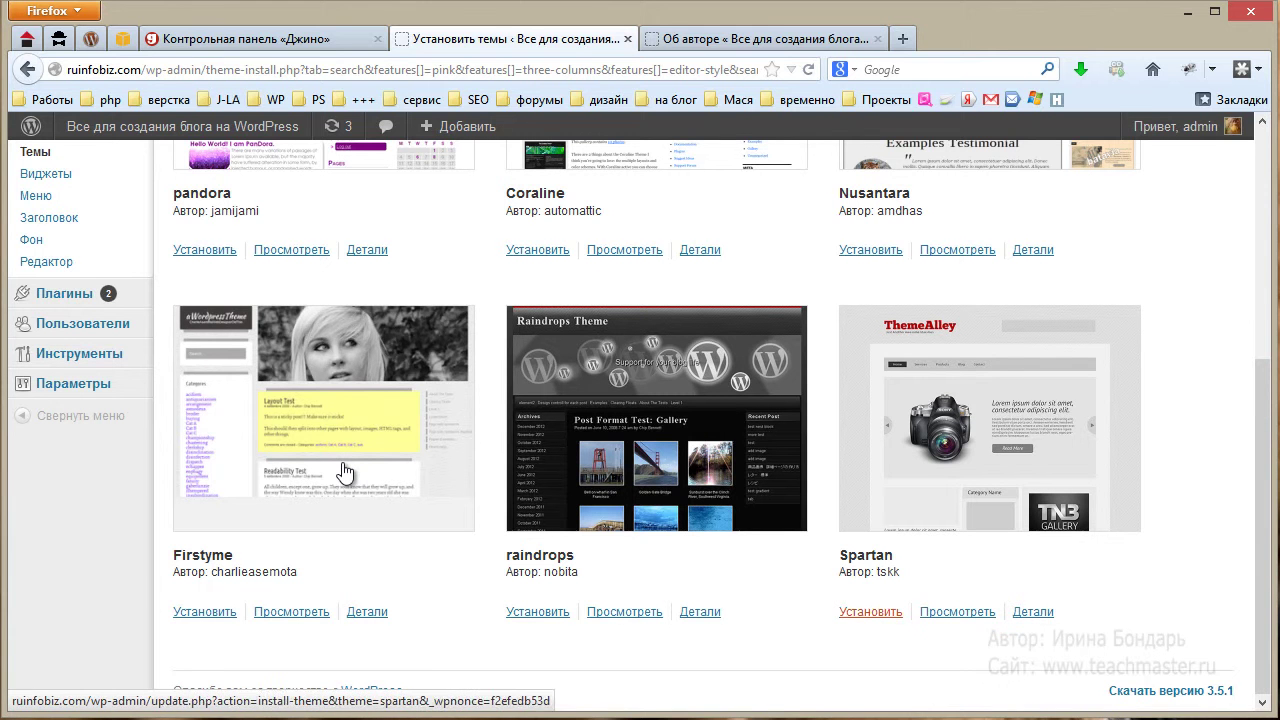
pyautogui.press('Return')
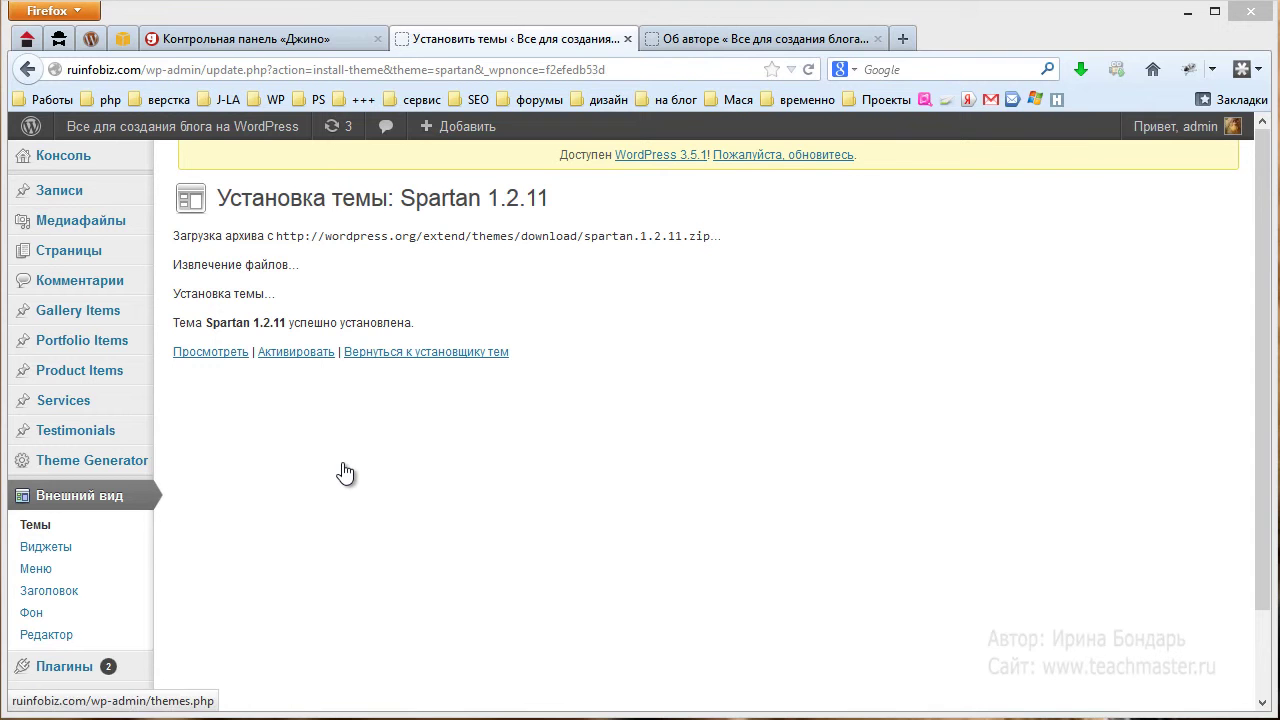
# Open the theme management page and review the available installed themes, including Spartan.
pyautogui.click(344, 472)
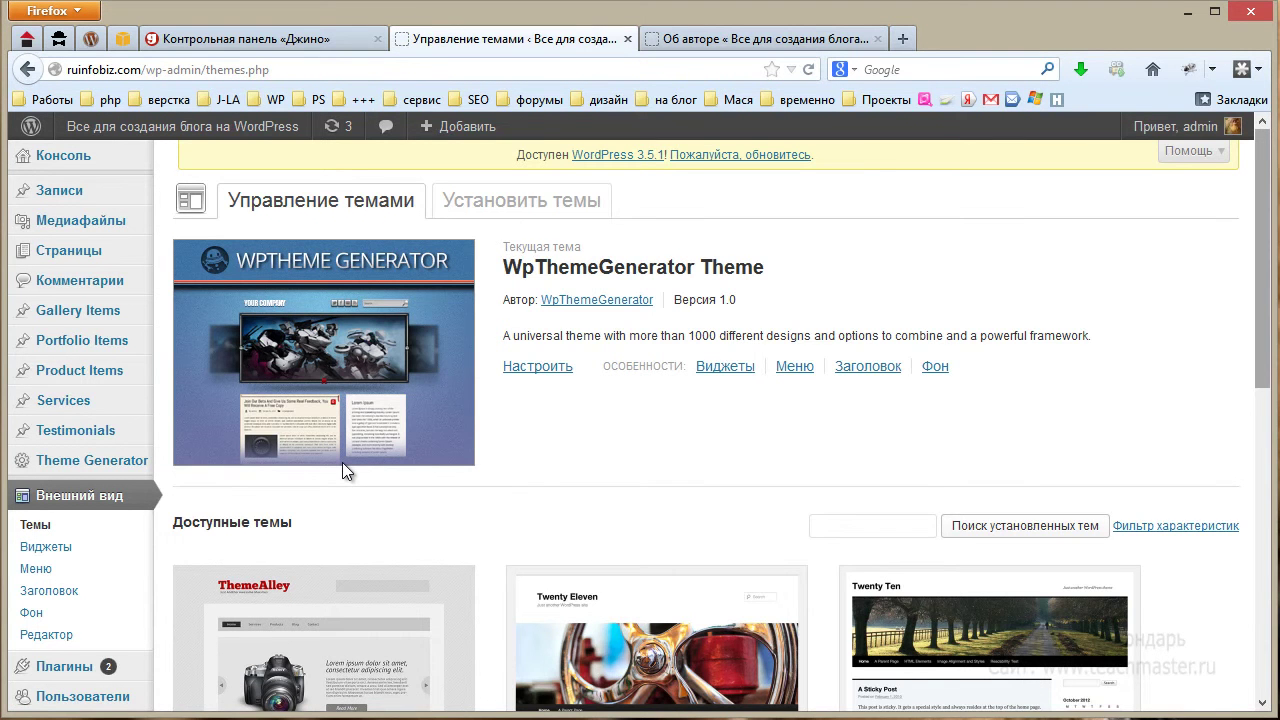
pyautogui.scroll(-5, 344, 472)
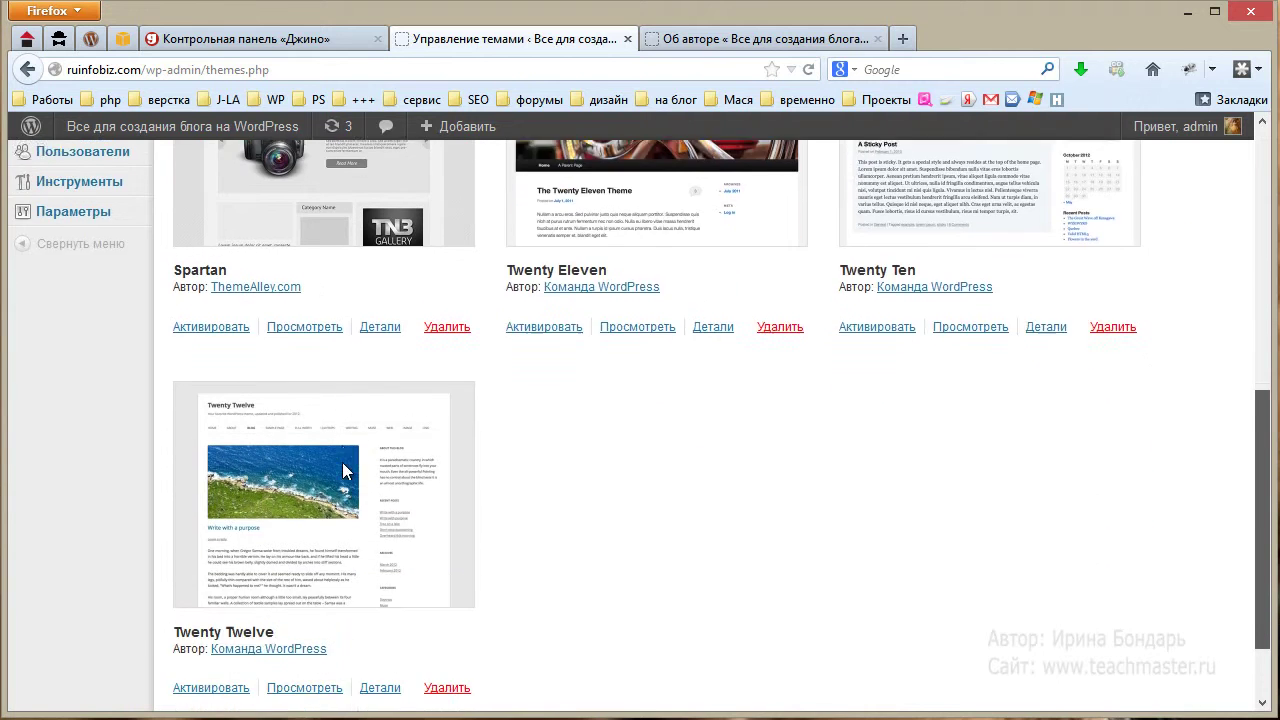
pyautogui.scroll(3, 344, 472)
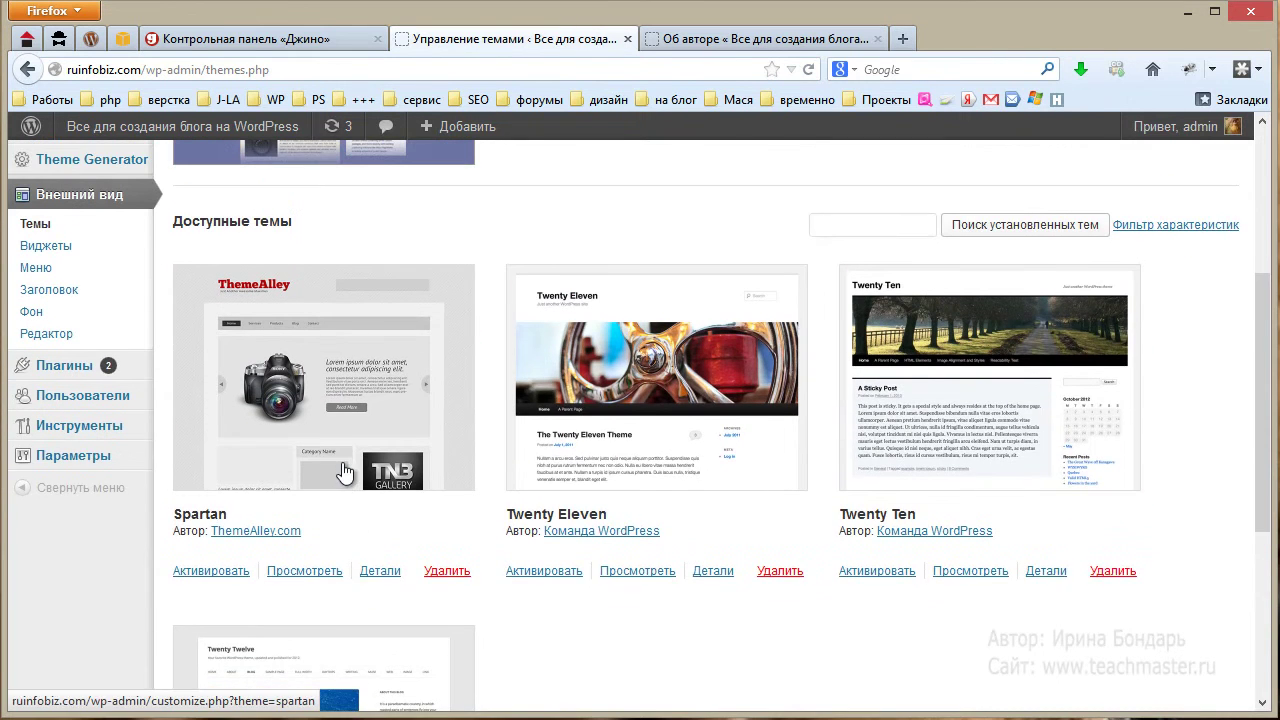
pyautogui.scroll(1, 344, 472)
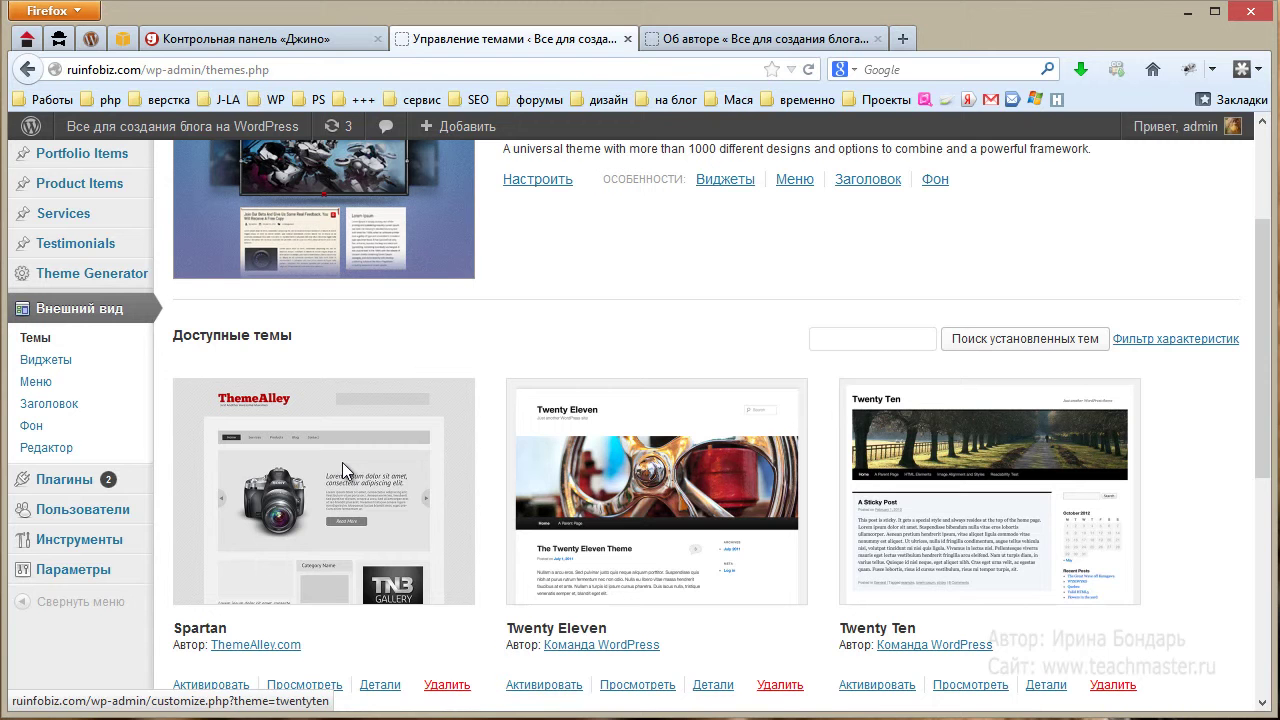
pyautogui.scroll(2, 344, 470)
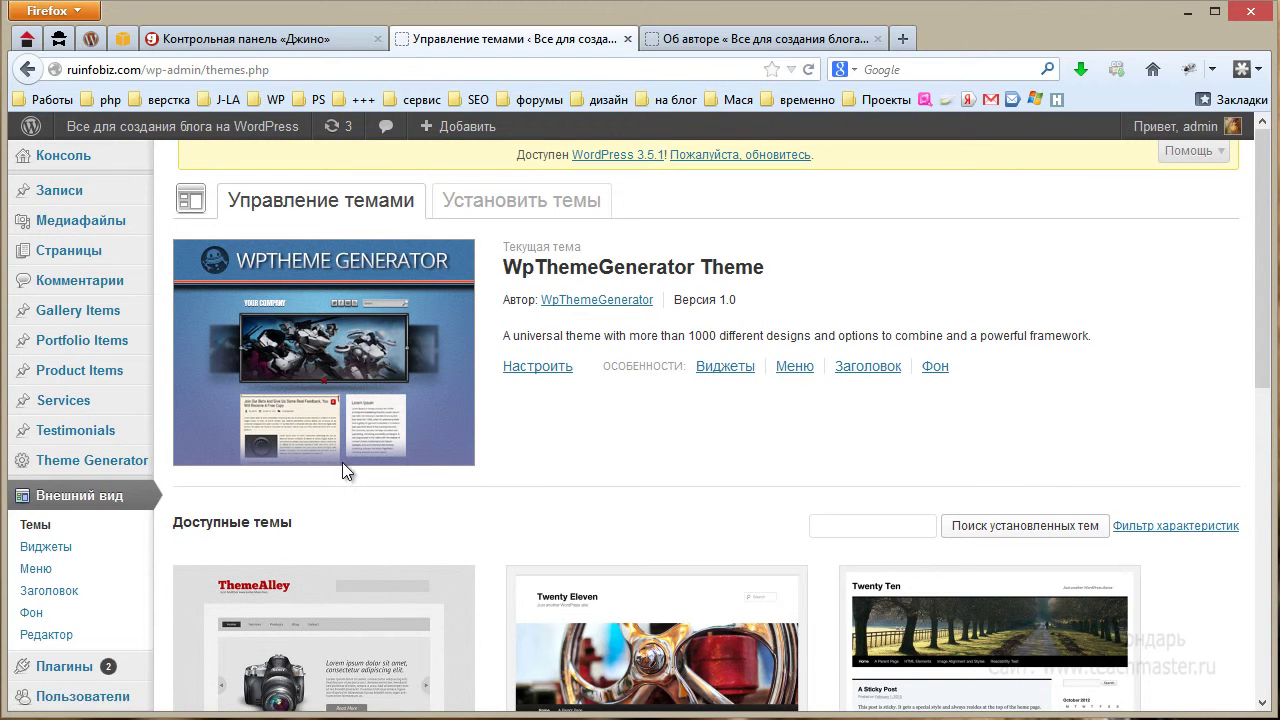
pyautogui.scroll(-1, 344, 470)
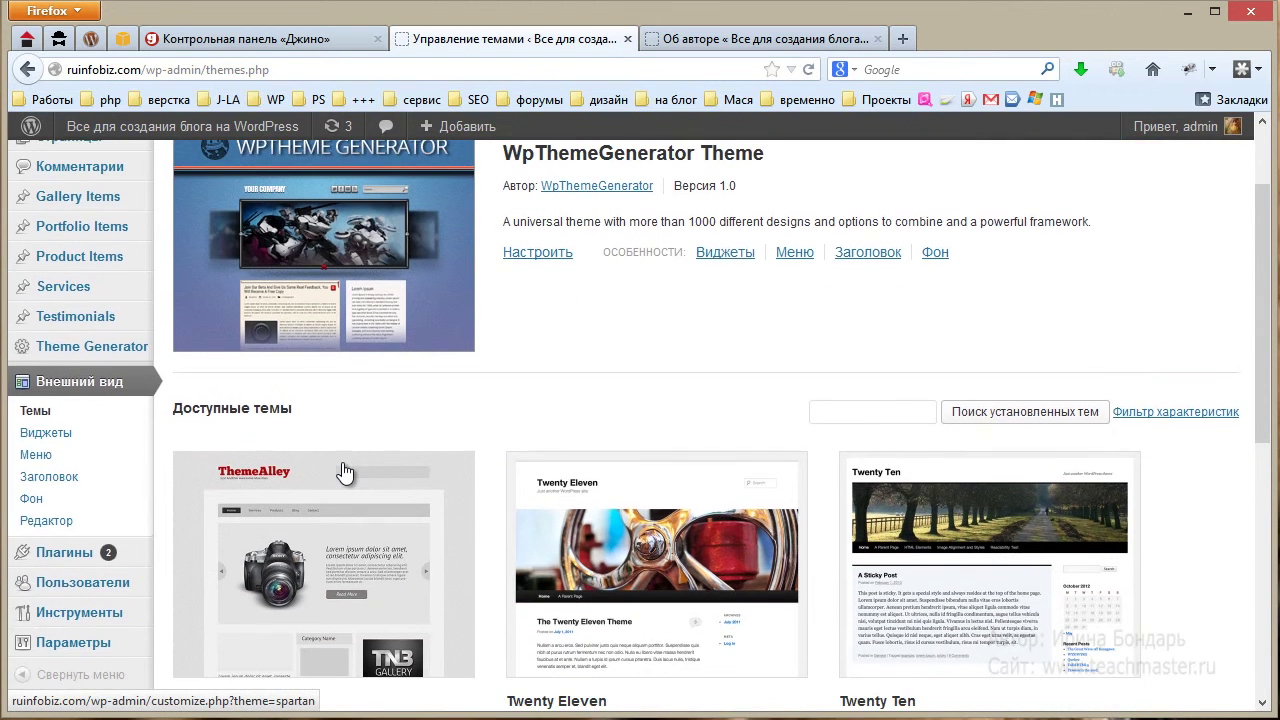
# Review the available installed themes and activate the Spartan theme.
pyautogui.scroll(1, 344, 470)
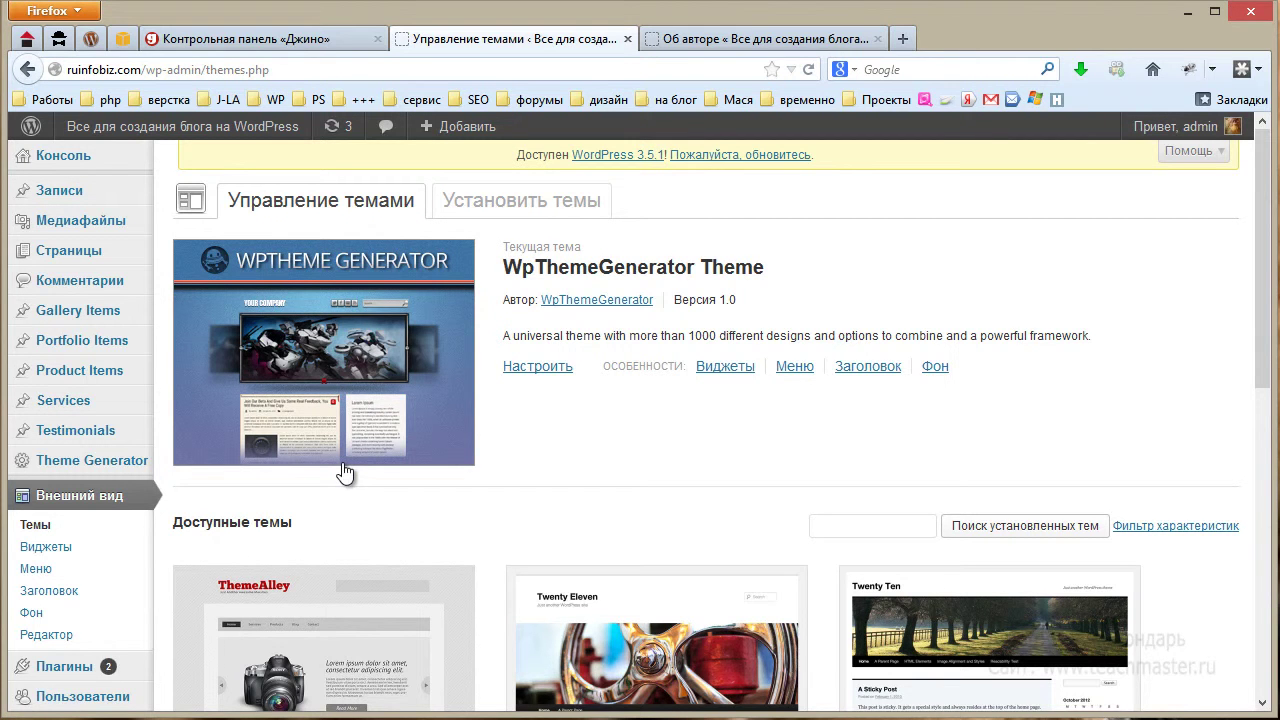
pyautogui.scroll(-4, 343, 472)
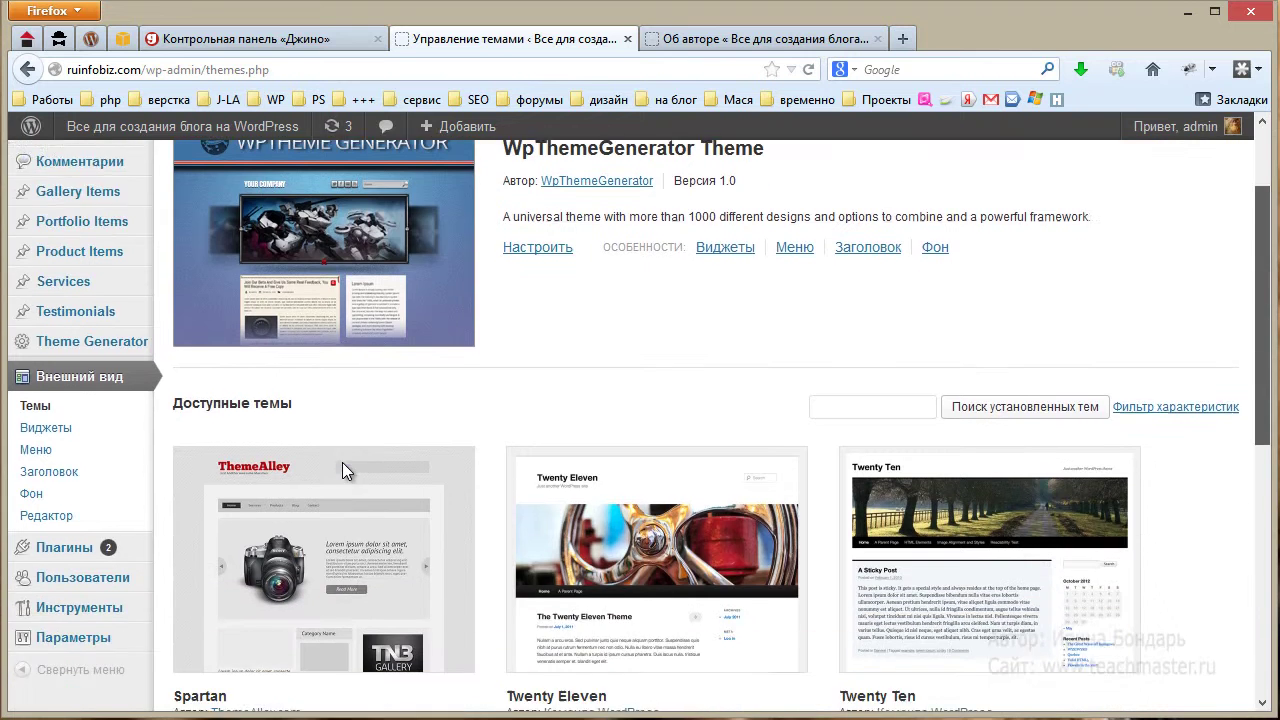
pyautogui.scroll(3, 343, 472)
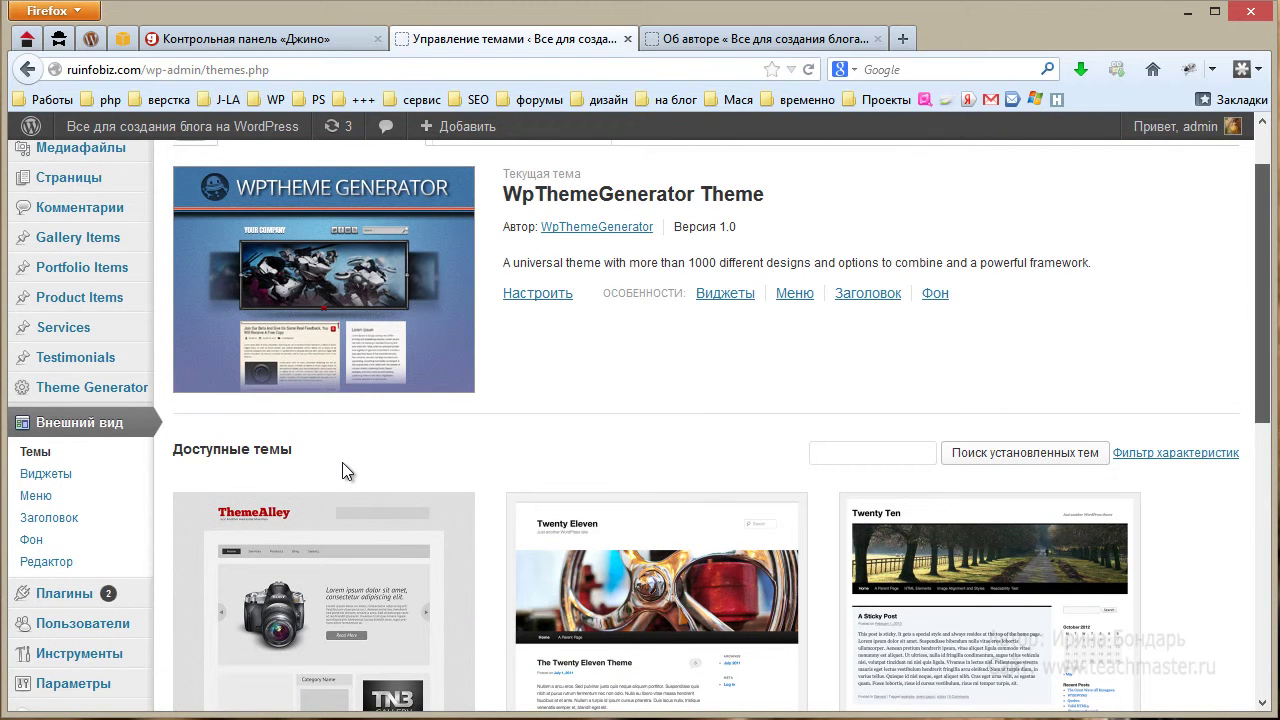
pyautogui.scroll(-4, 343, 472)
pyautogui.scroll(-2, 343, 472)
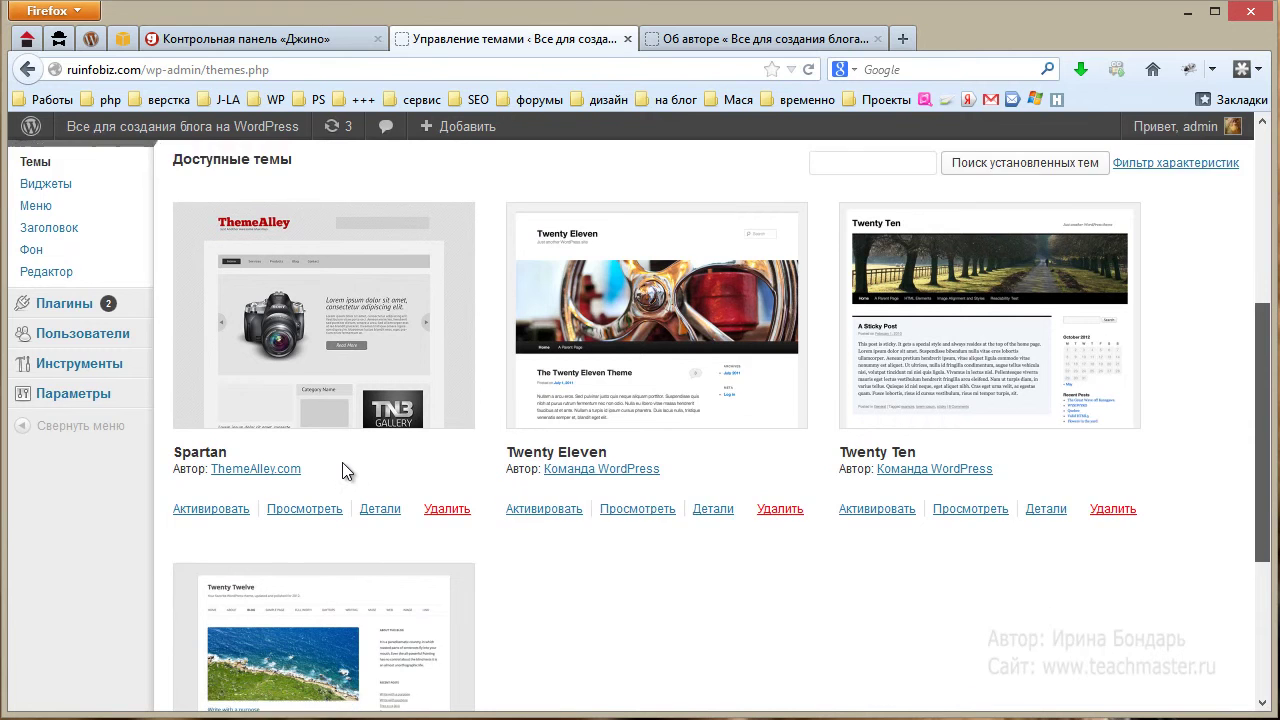
pyautogui.scroll(-1, 343, 472)
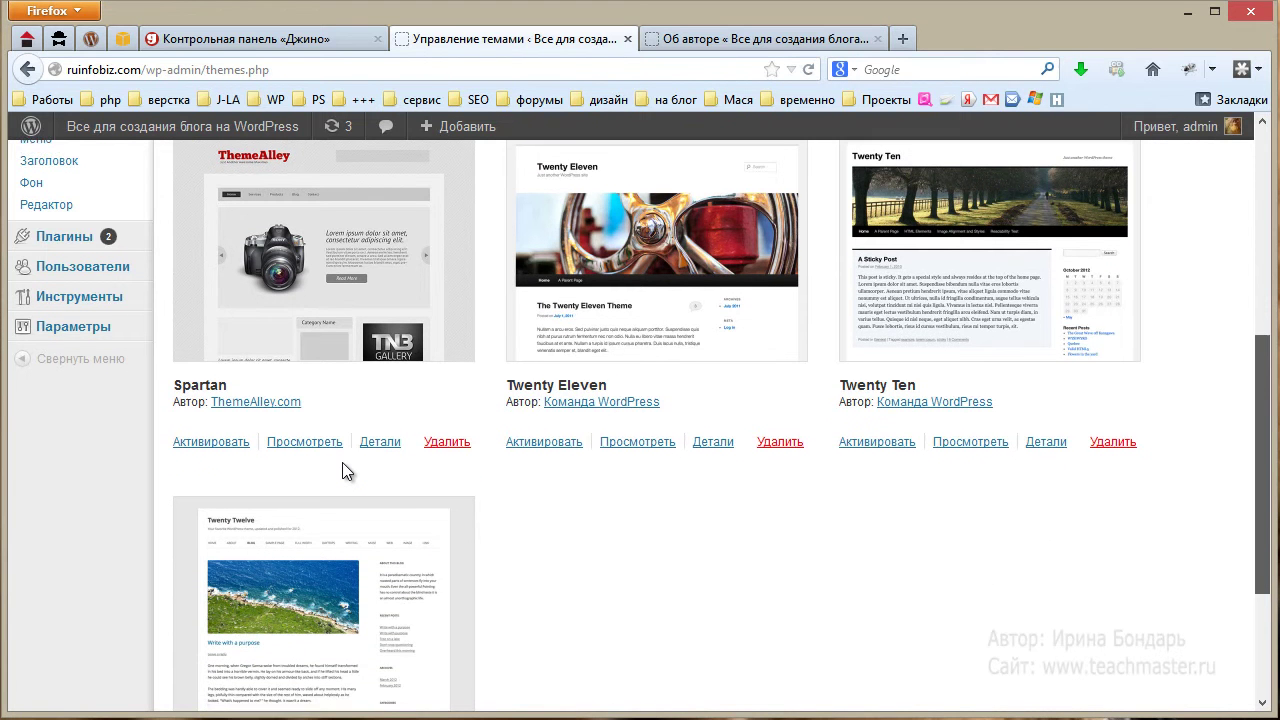
pyautogui.scroll(7, 343, 472)
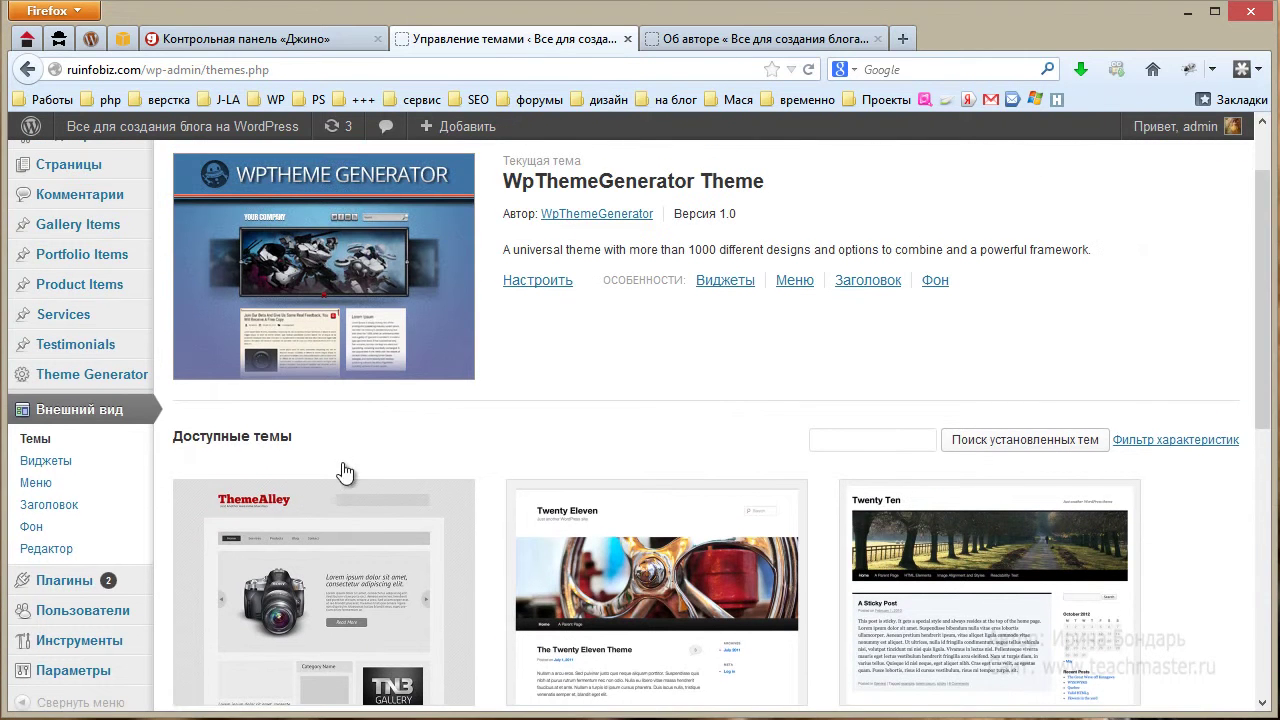
pyautogui.scroll(-6, 343, 472)
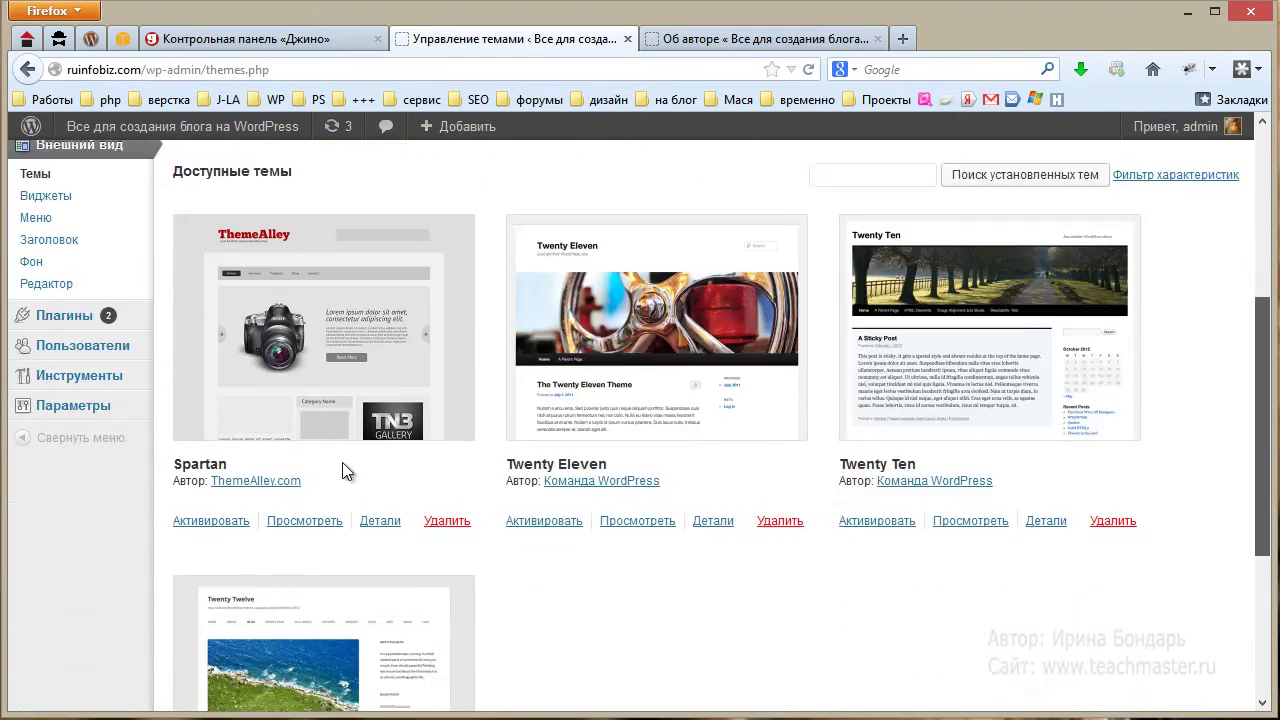
pyautogui.click(211, 466)
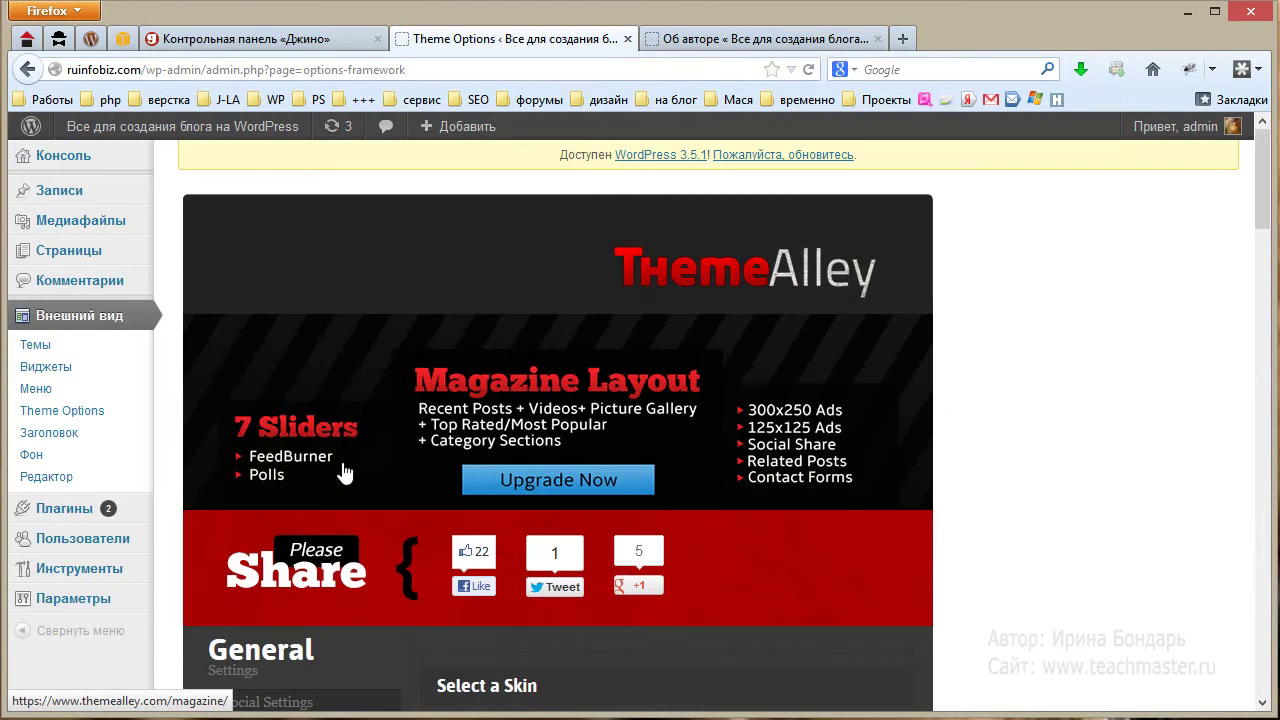
# Look through the Spartan theme options and save them.
pyautogui.scroll(-10, 343, 471)
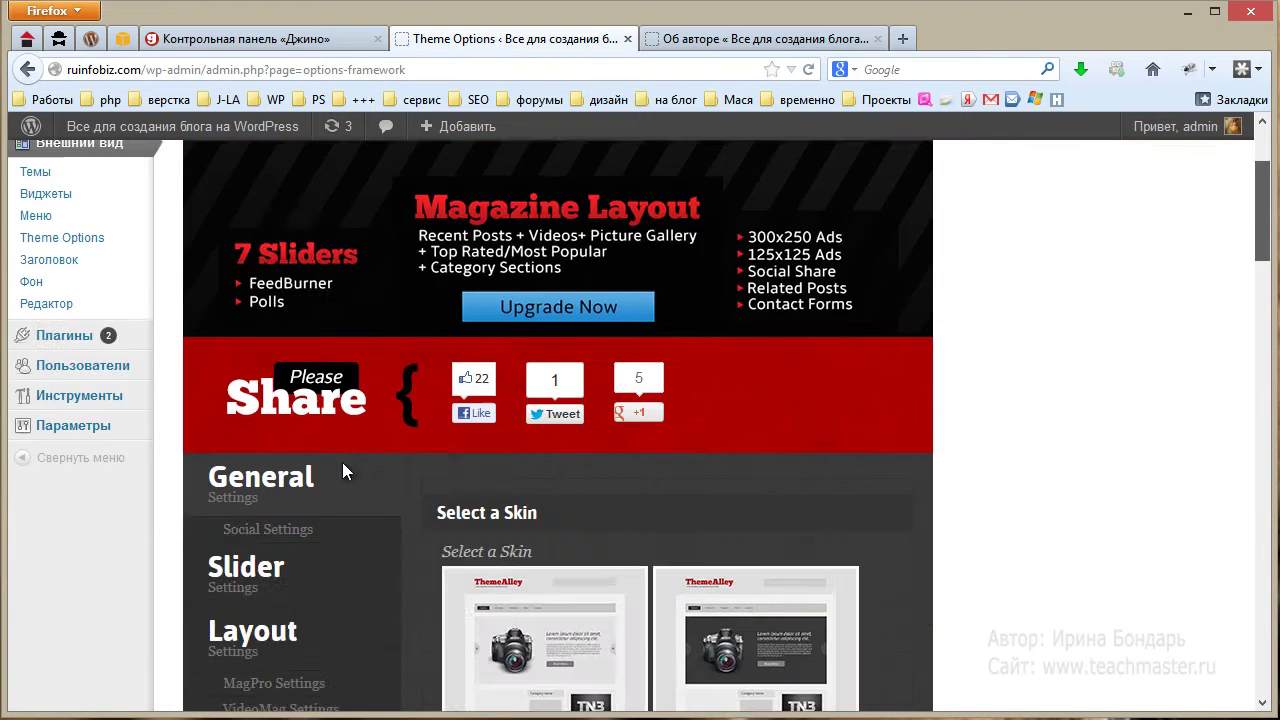
pyautogui.scroll(-10, 343, 471)
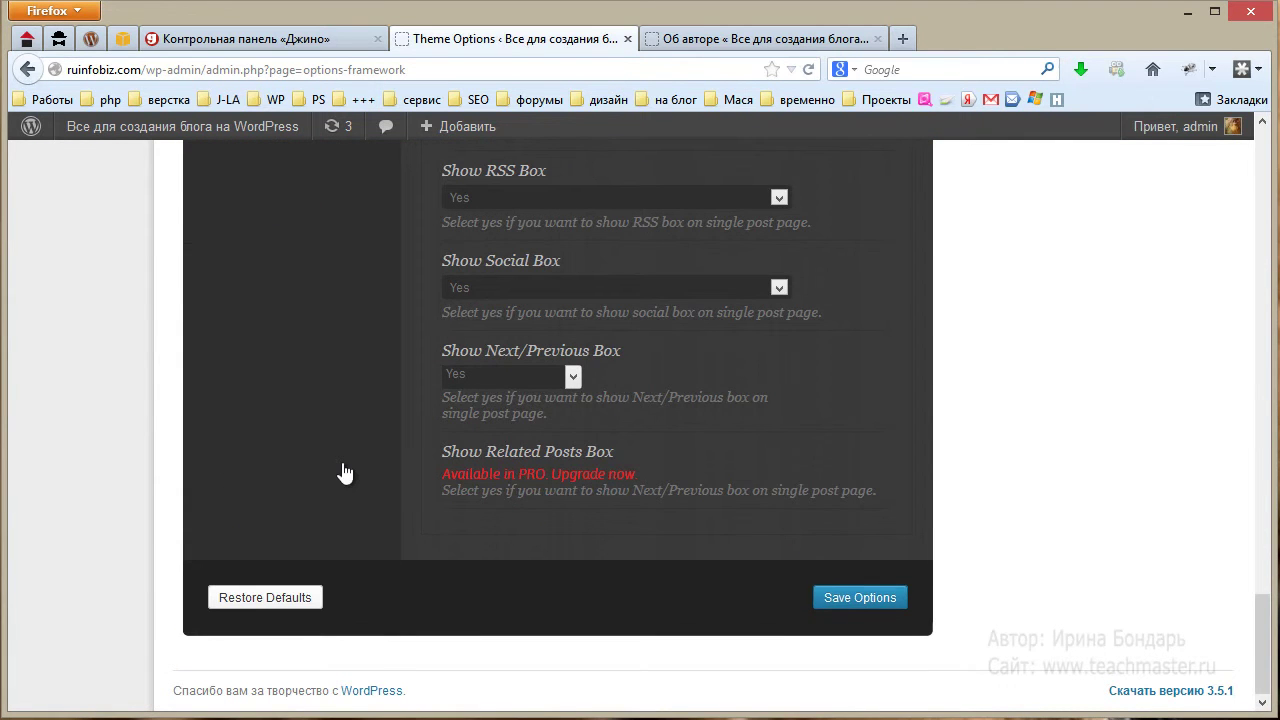
pyautogui.press('Return')
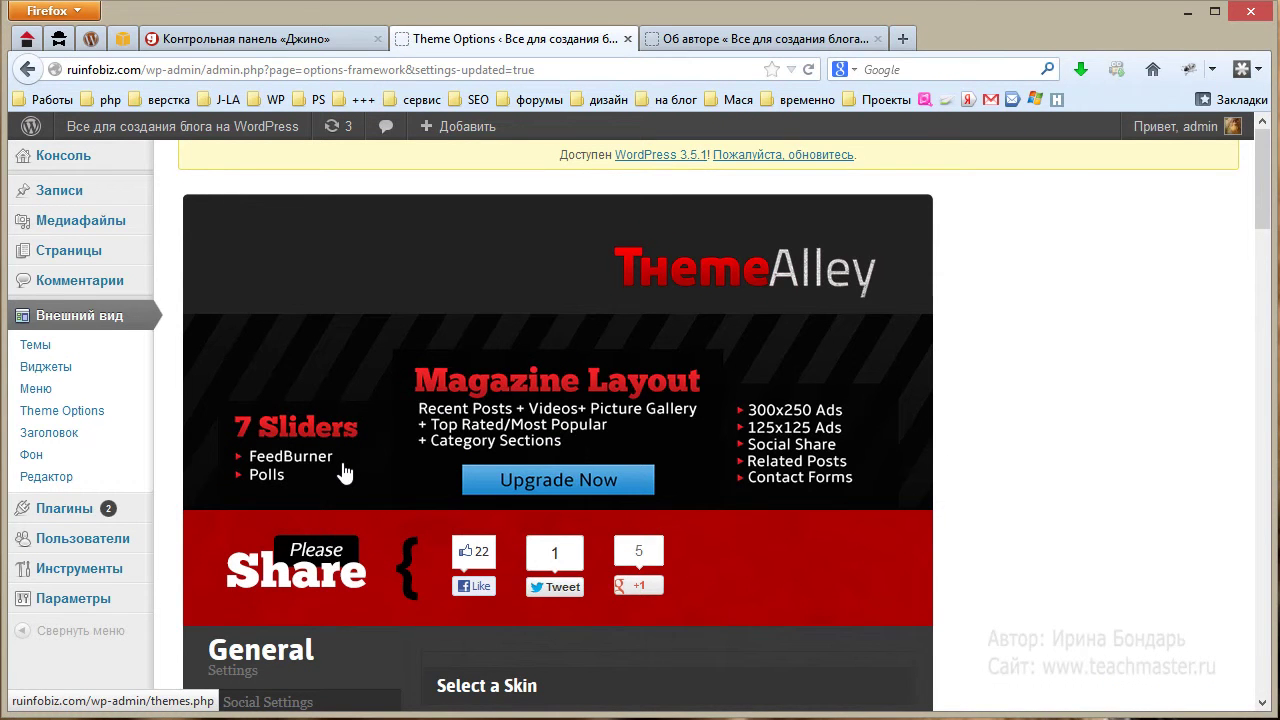
# Return to theme management and delete the WpThemeGenerator Theme.
pyautogui.press('Return')
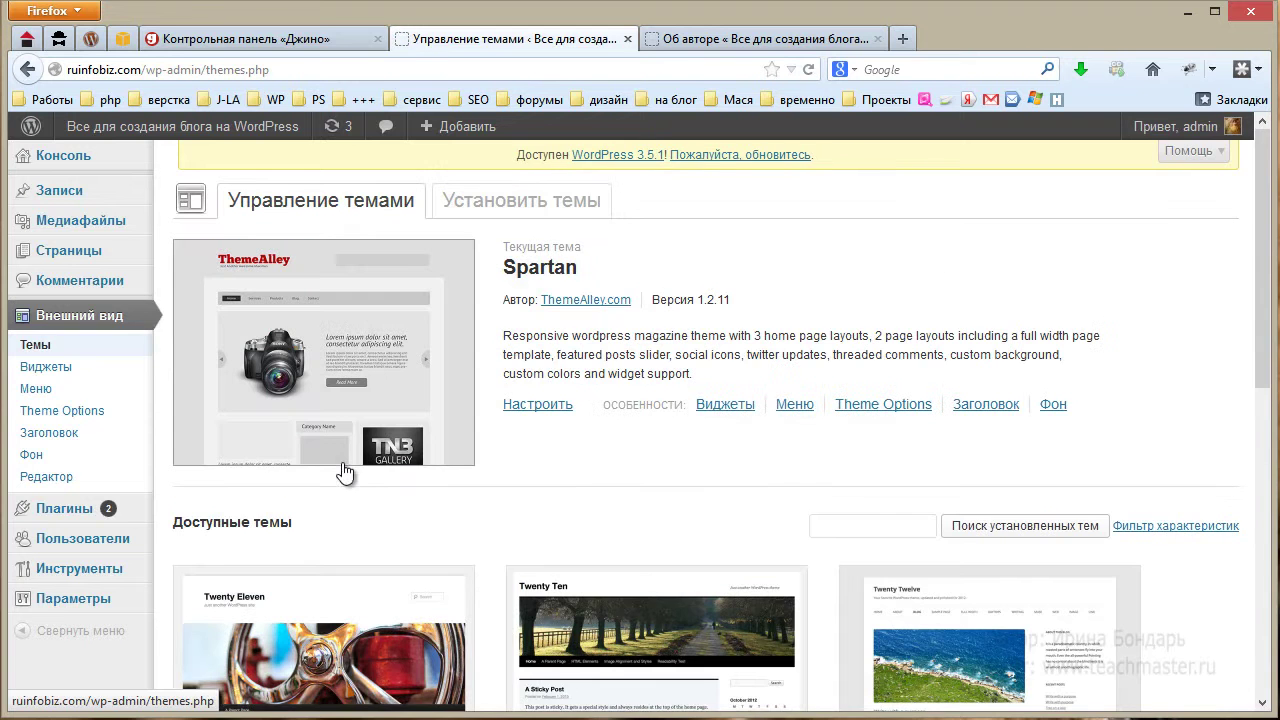
pyautogui.scroll(-3, 343, 472)
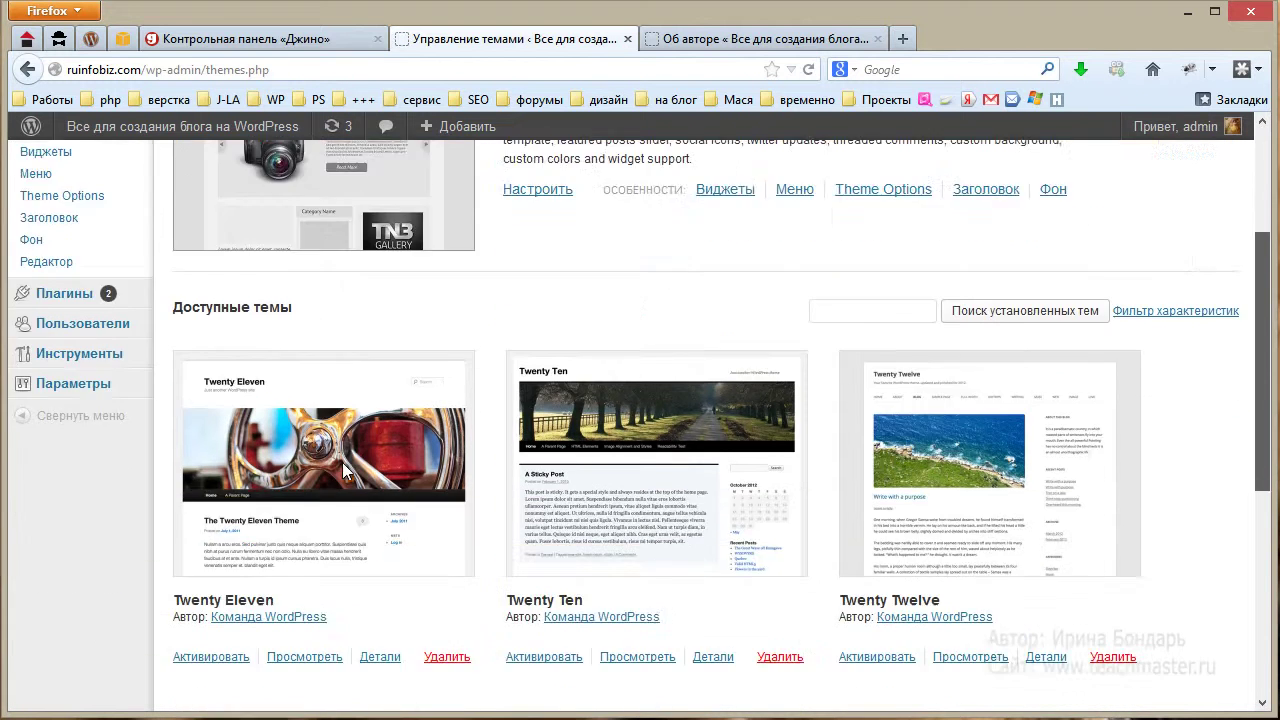
pyautogui.scroll(-5, 343, 472)
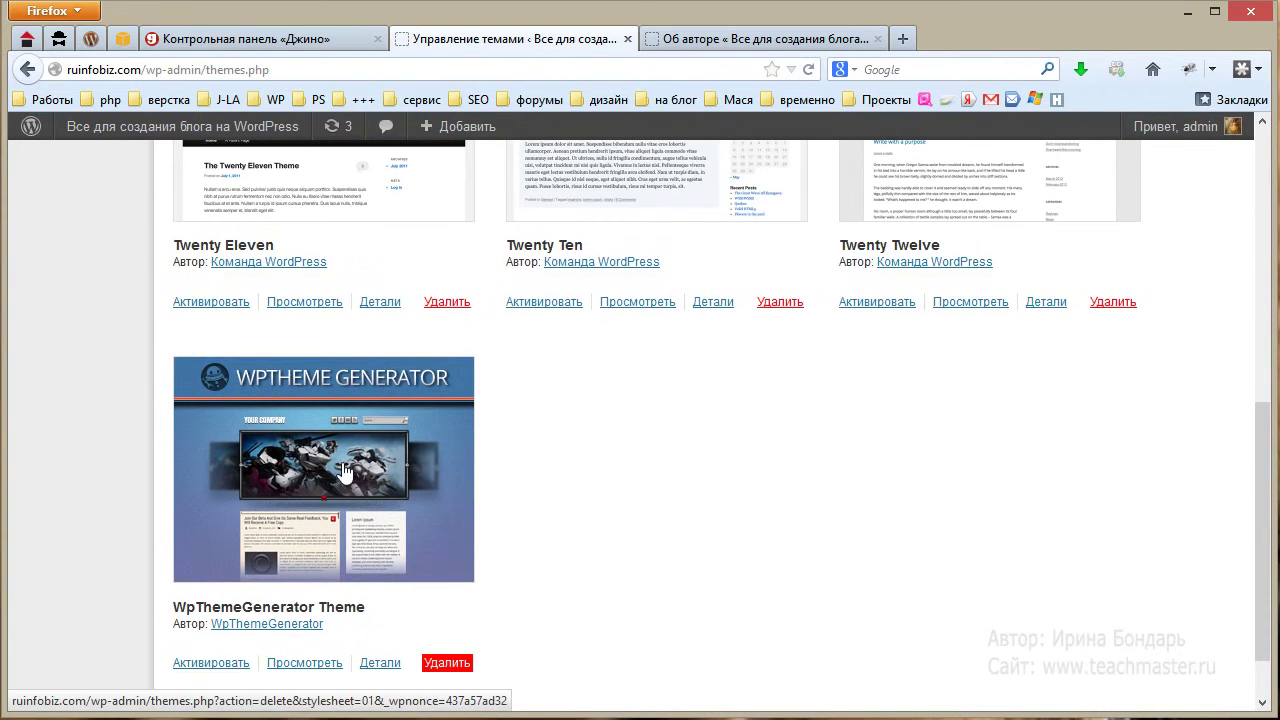
pyautogui.press('Return')
pyautogui.press('Return')
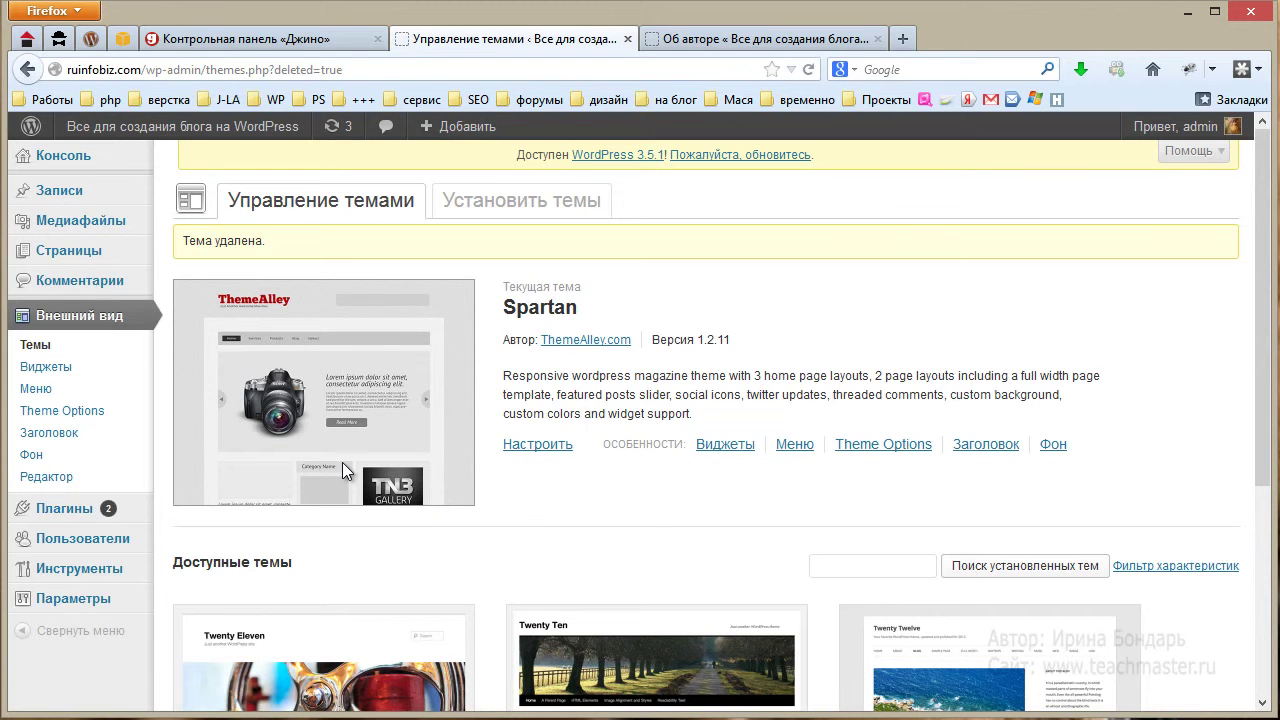
# Look over the blog's "Об авторе" page with the Spartan theme applied.
pyautogui.hotkey('ctrl', 'Tab')
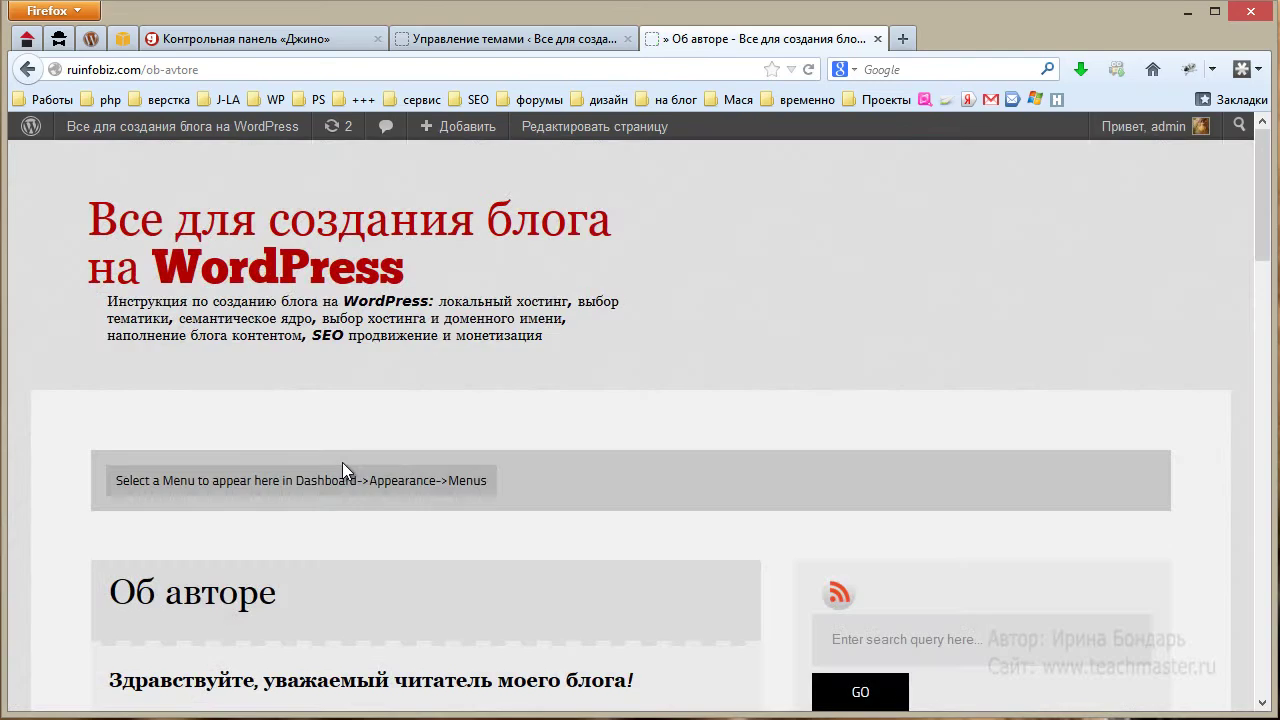
pyautogui.scroll(-20, 343, 471)
pyautogui.scroll(20, 343, 471)
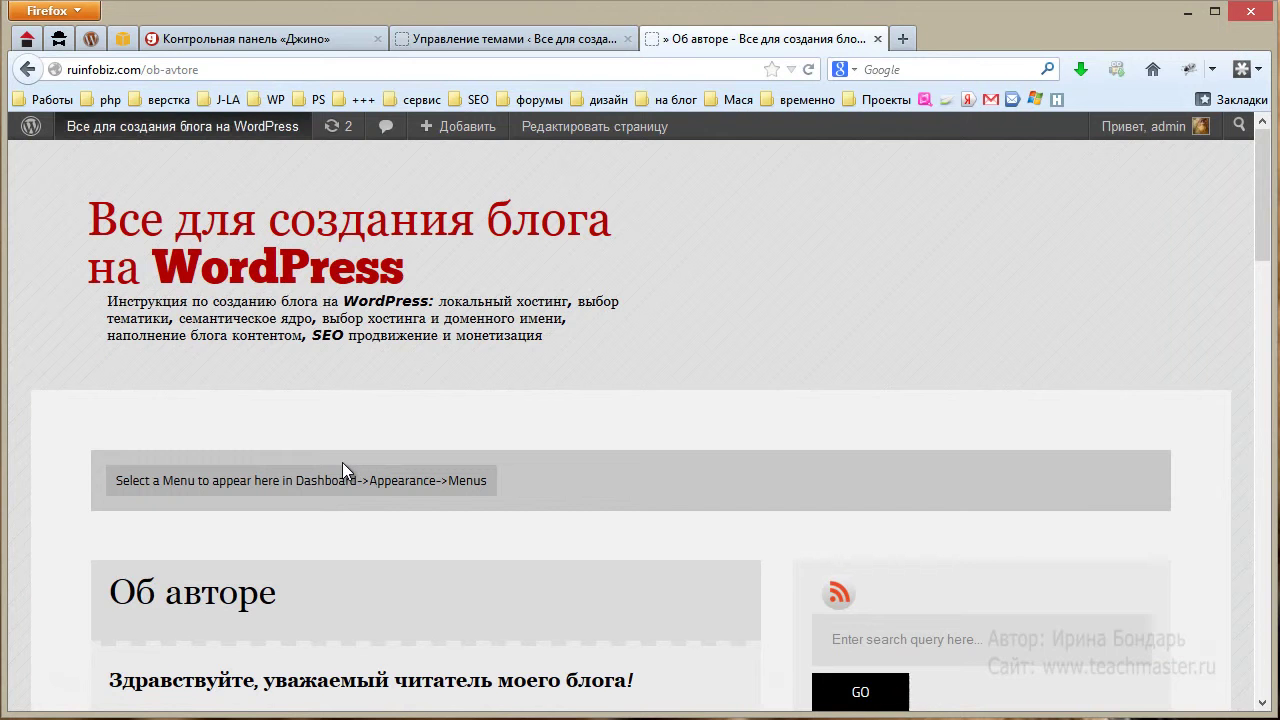
# Copy the FTP server address from the hosting control panel's FTP accounts page into the host field in FileZilla.
pyautogui.hotkey('ctrl', '5')
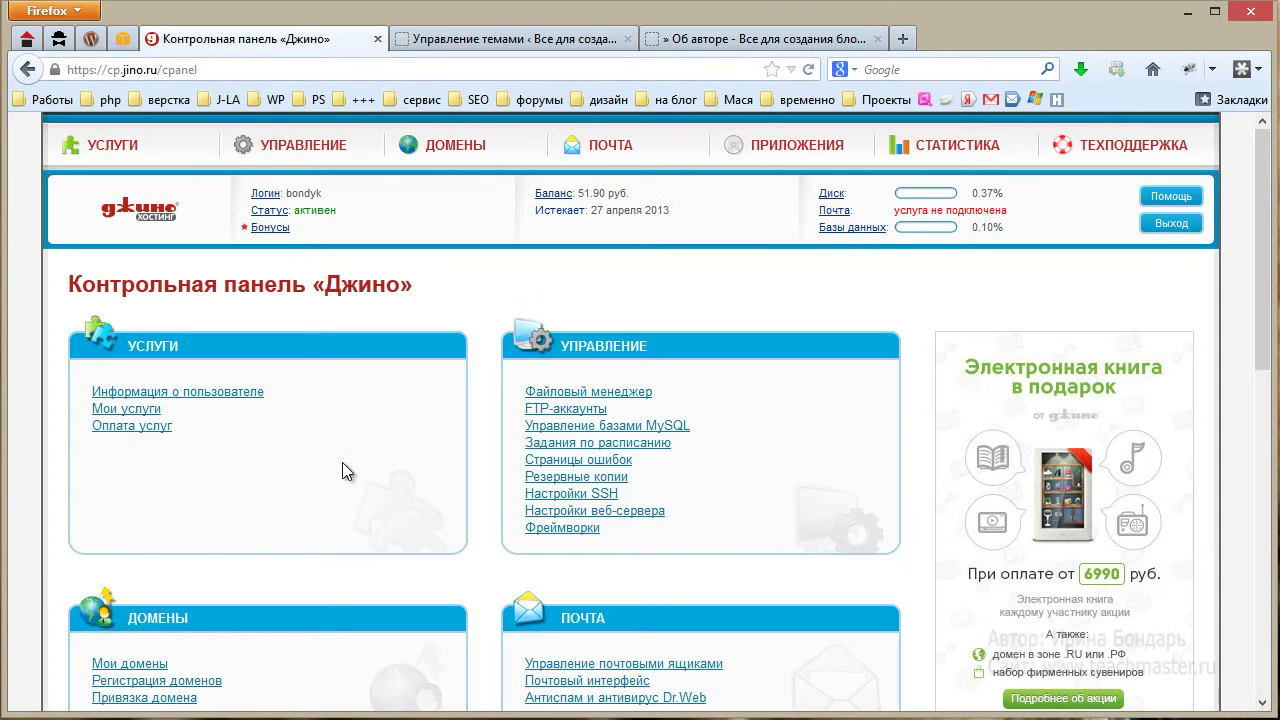
pyautogui.click(565, 408)
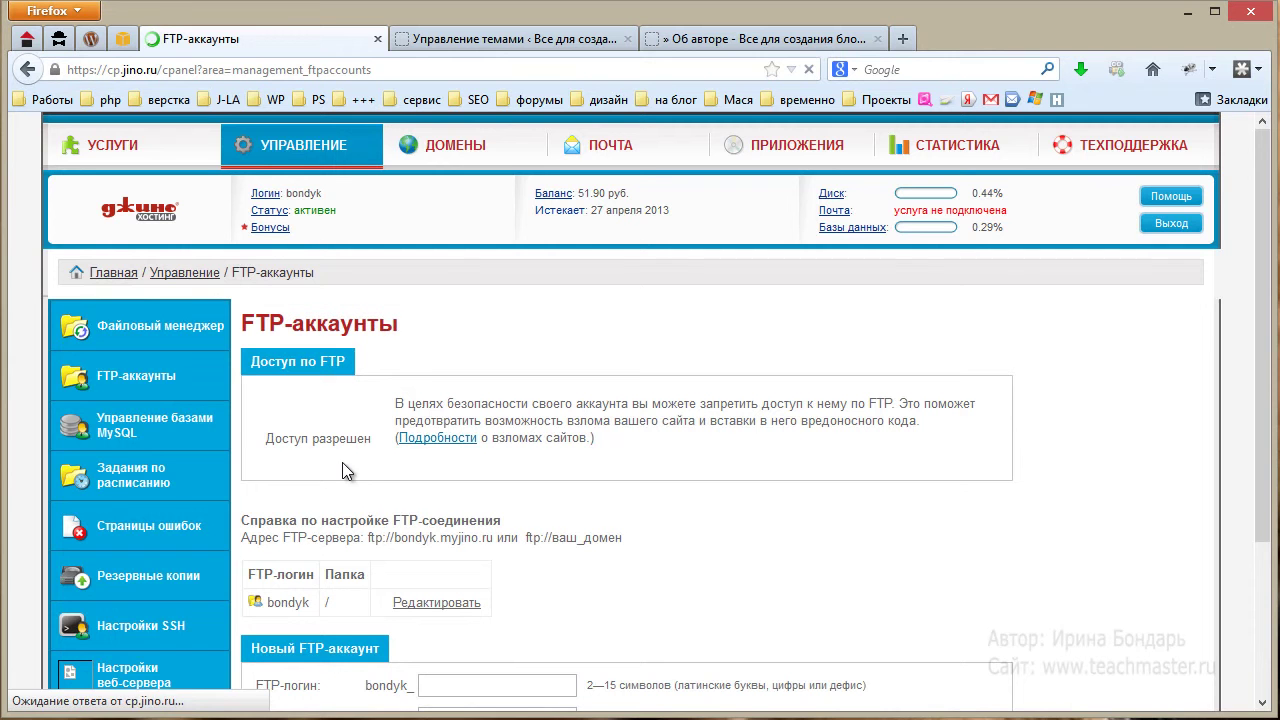
pyautogui.moveTo(368, 537); pyautogui.dragTo(493, 537)
pyautogui.hotkey('ctrl', 'c')
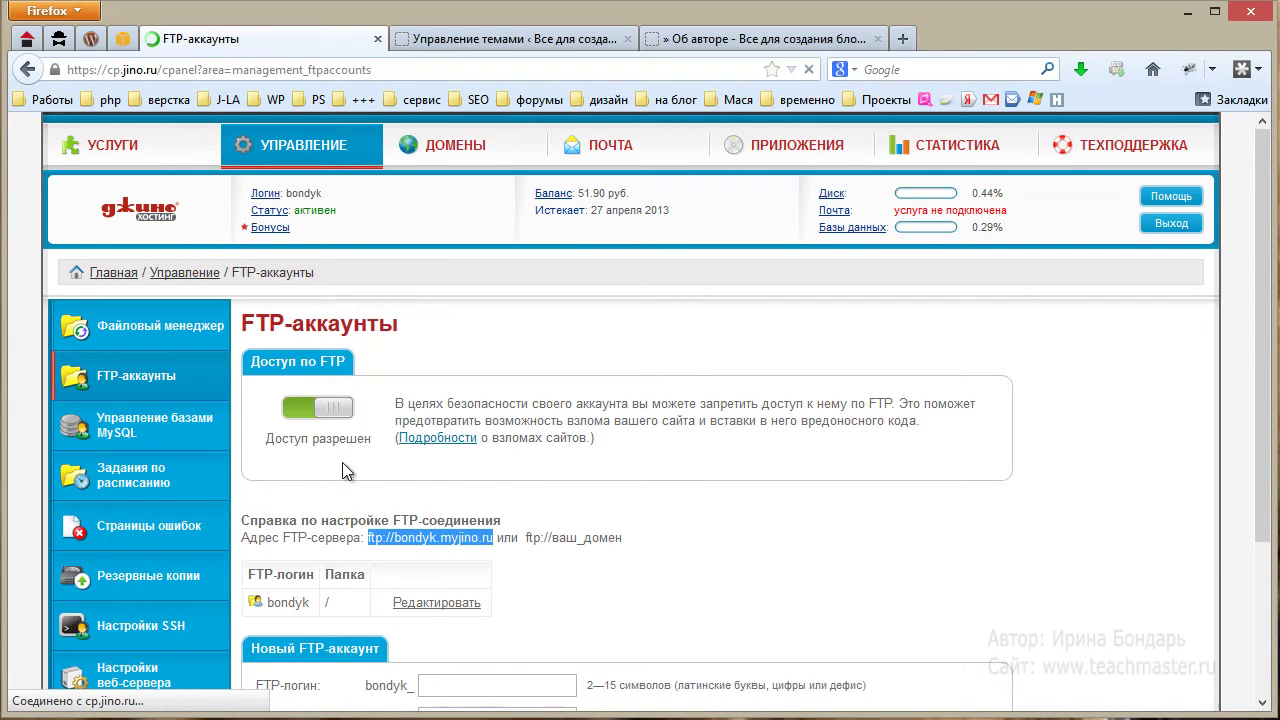
pyautogui.hotkey('alt', 'Tab')
pyautogui.hotkey('ctrl', 'v')
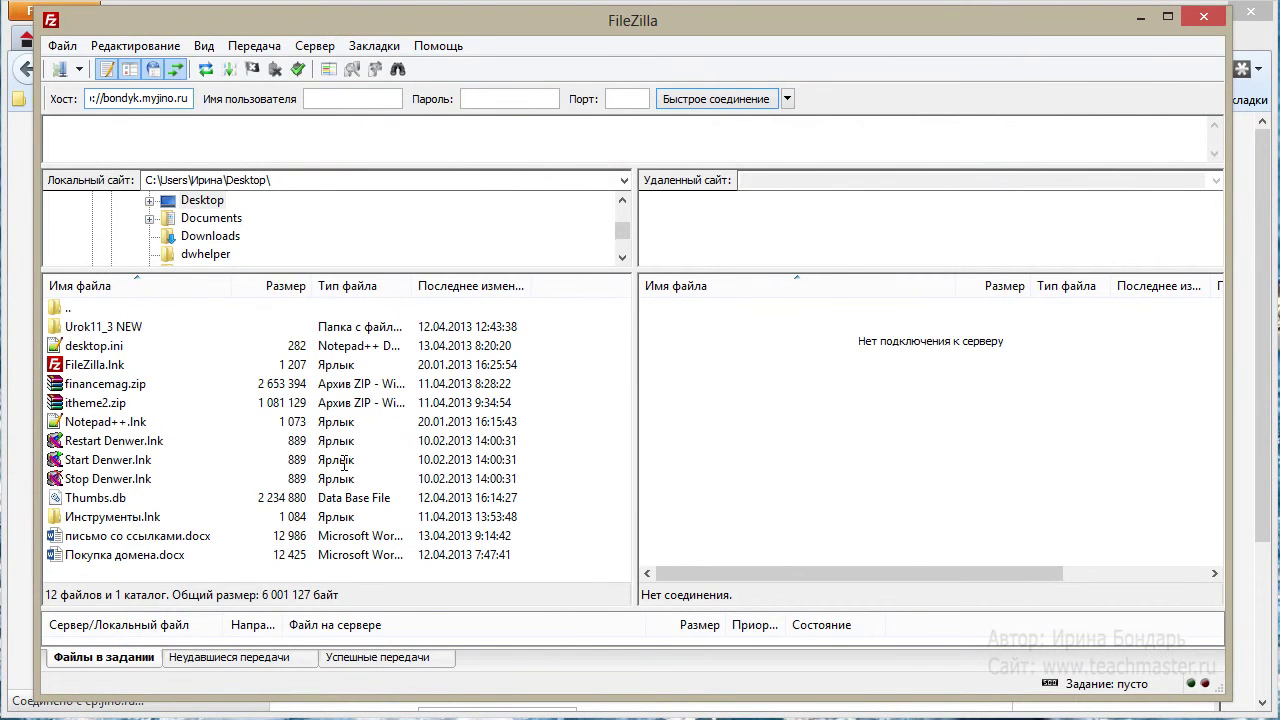
# Fill in the FTP username and account password from the пароль.txt file and connect to the server.
pyautogui.press('Tab')
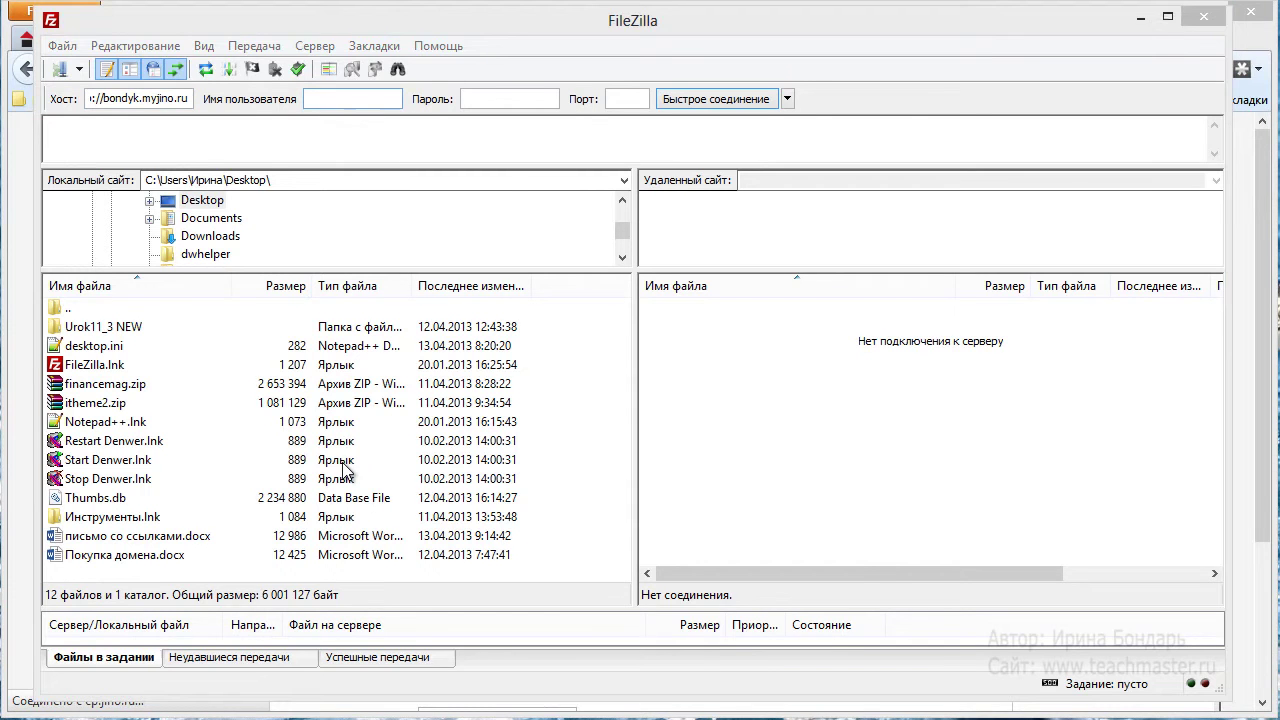
pyautogui.hotkey('alt', 'Tab')
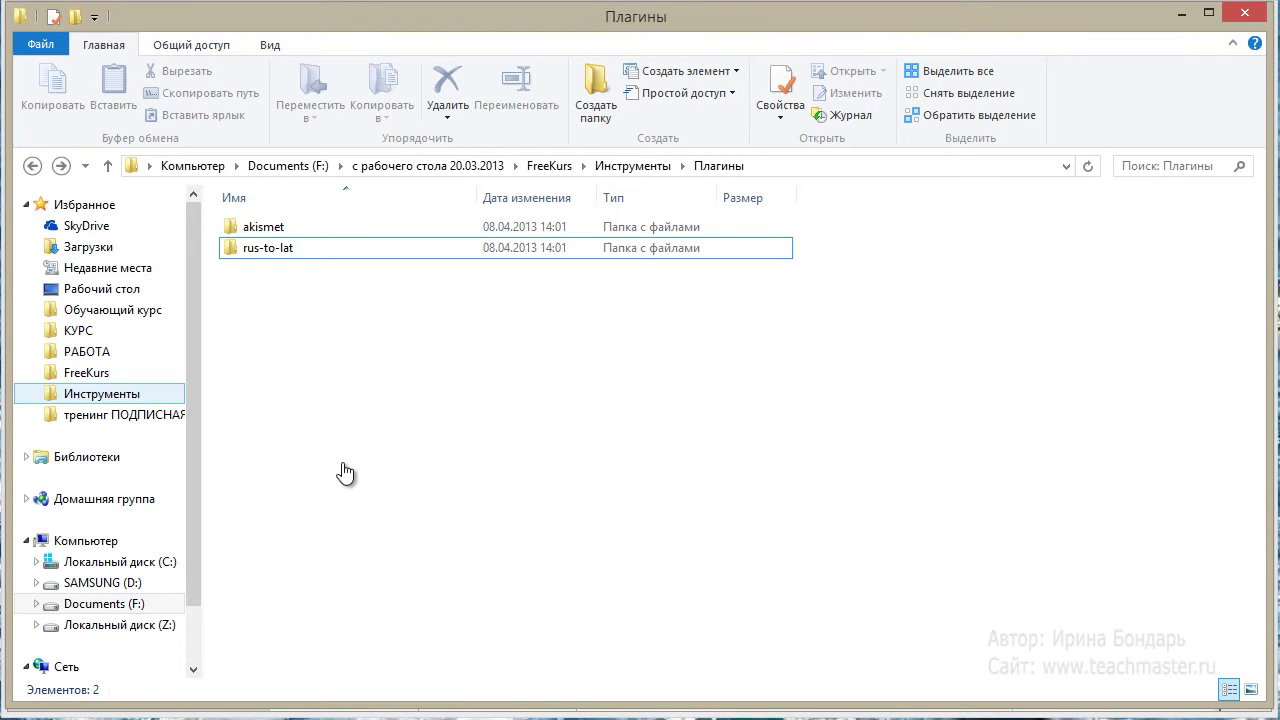
pyautogui.press('BackSpace')
pyautogui.hotkey('alt', 'Tab')
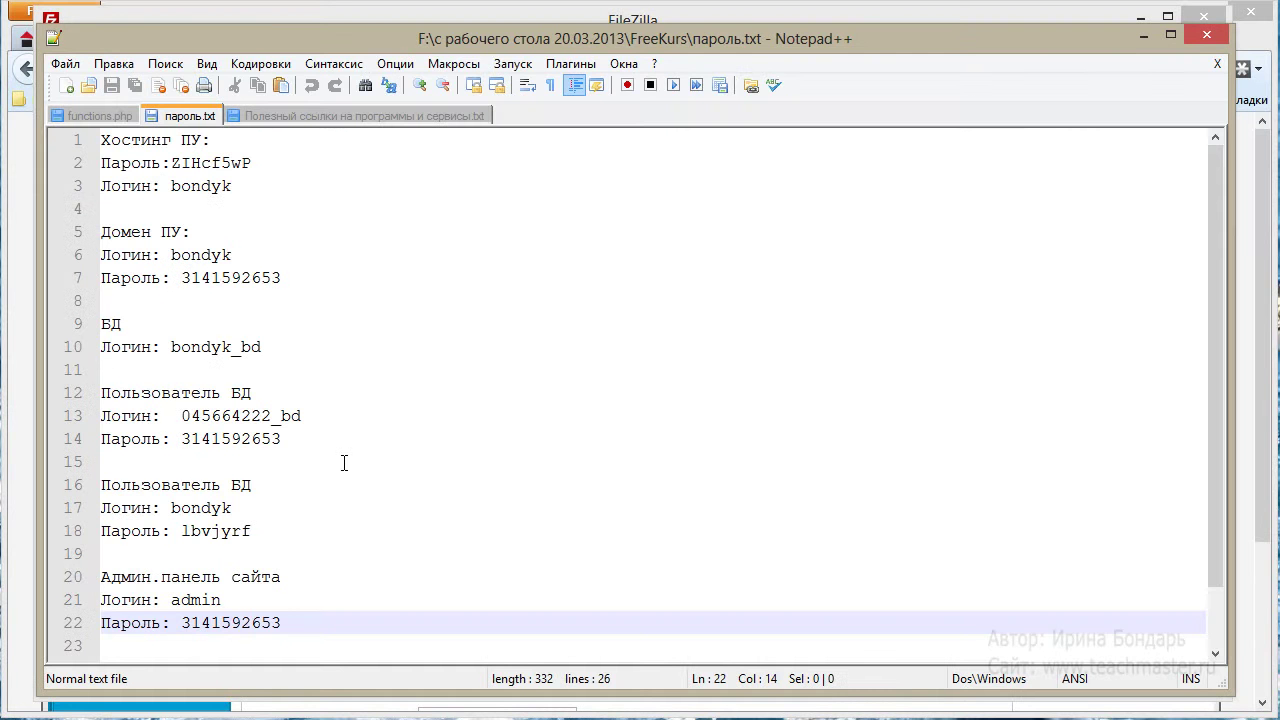
pyautogui.scroll(-1, 343, 463)
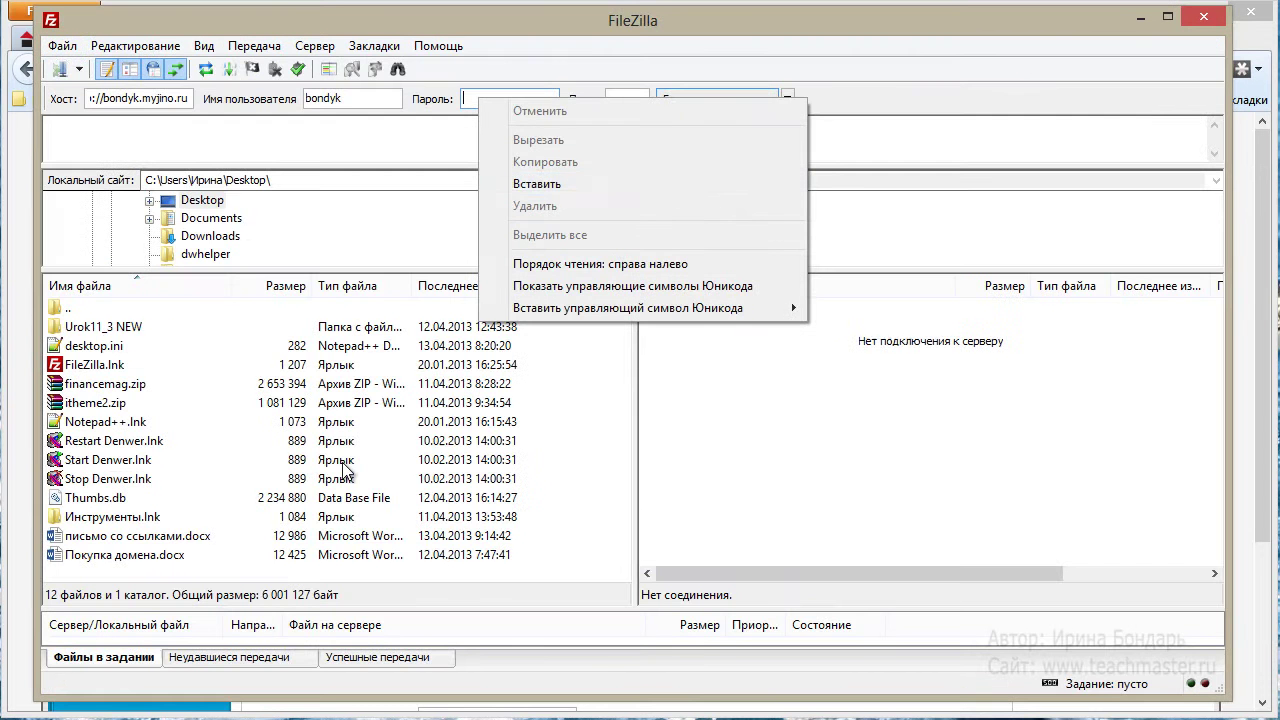
pyautogui.press('Down')
pyautogui.press('Down')
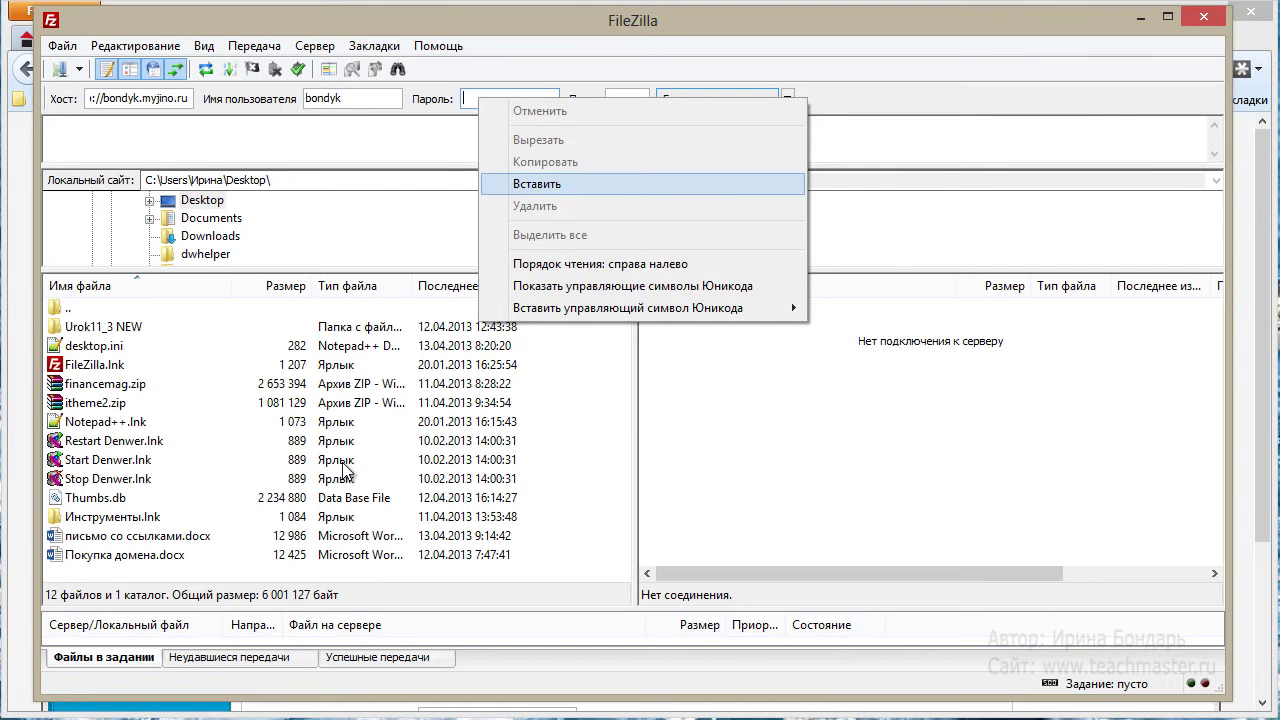
pyautogui.press('Return')
pyautogui.press('Return')
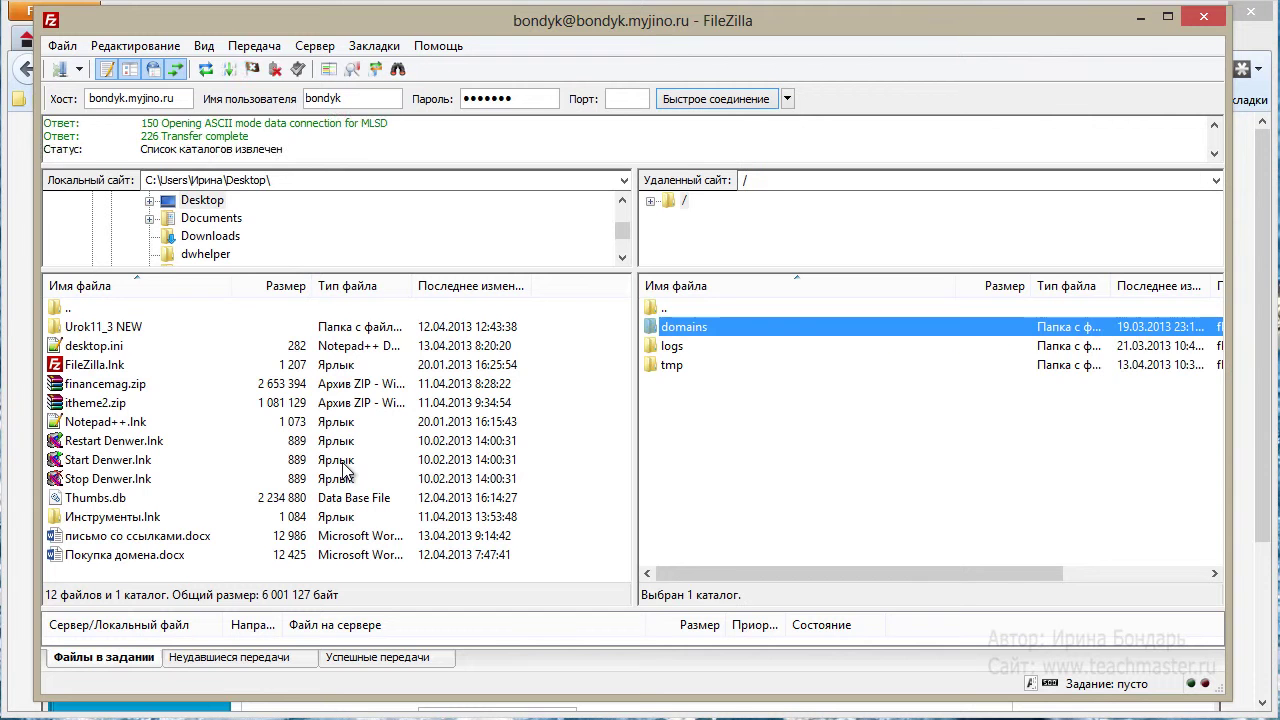
# Open the remote folder /domains/ruinfobiz.com/wp-content/themes on the server.
pyautogui.press('Return')
pyautogui.press('Down')
pyautogui.press('Down')
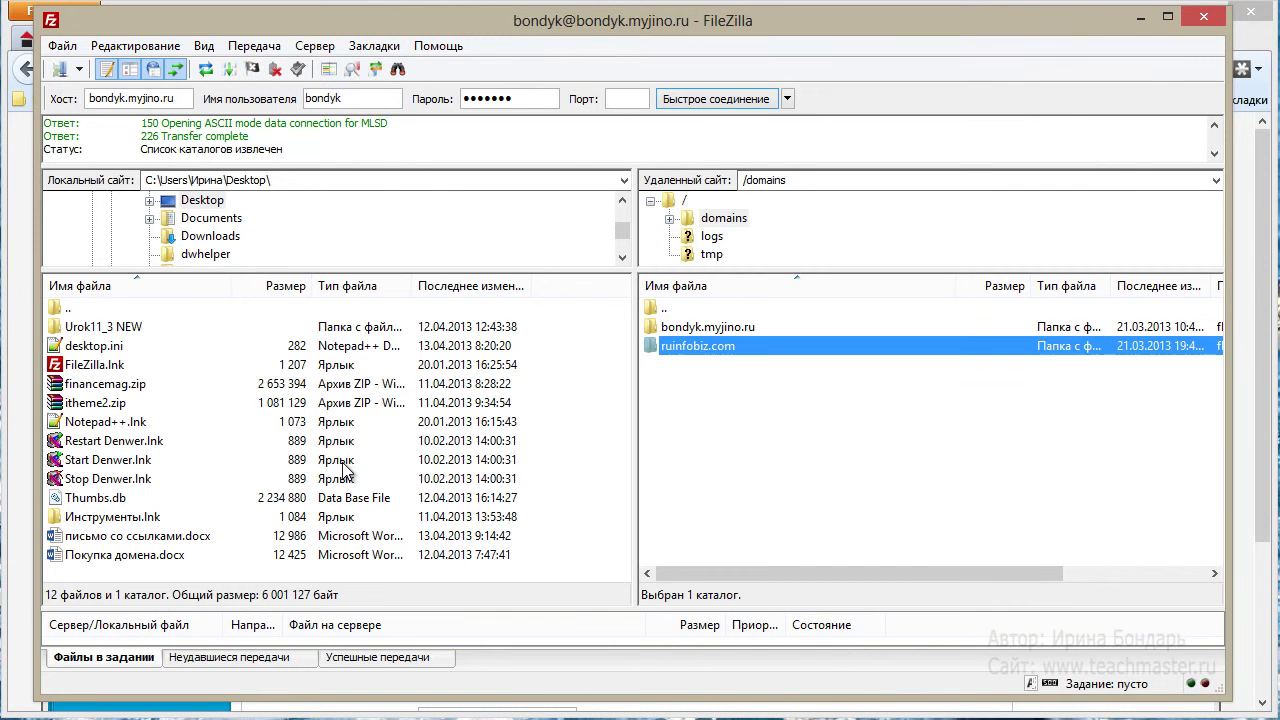
pyautogui.press('Return')
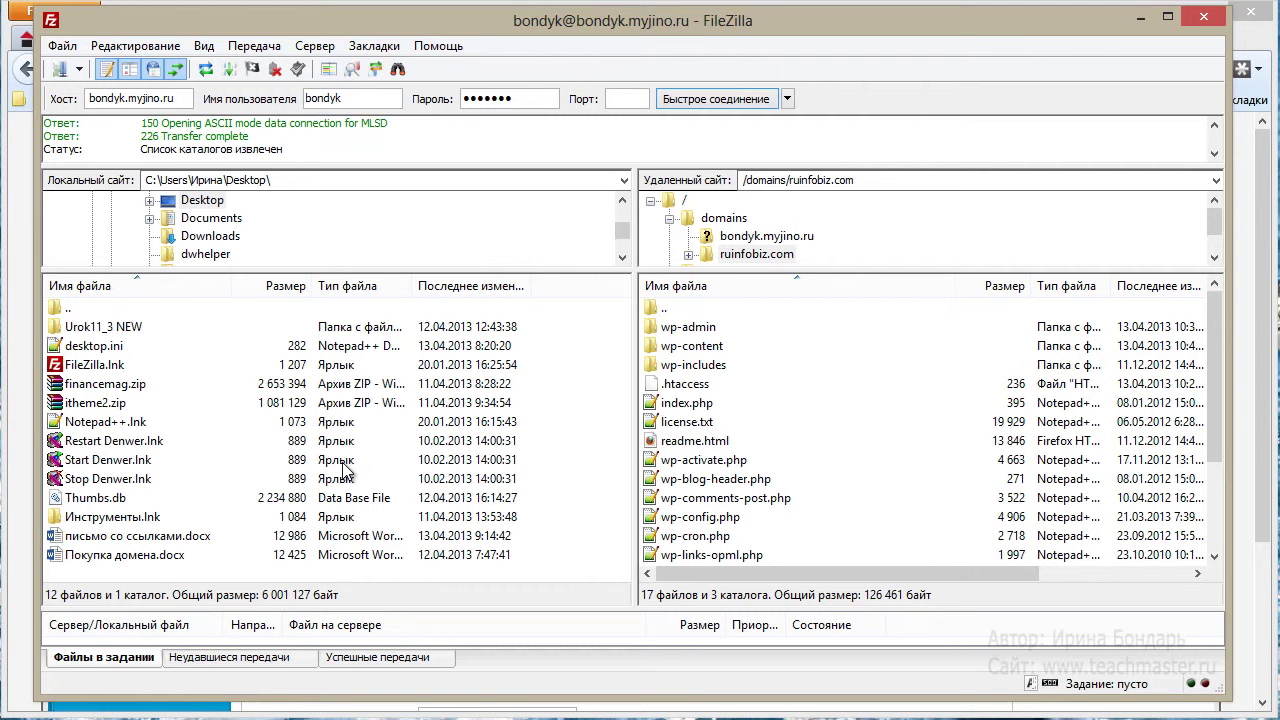
pyautogui.press('Down')
pyautogui.press('Down')
pyautogui.press('Return')
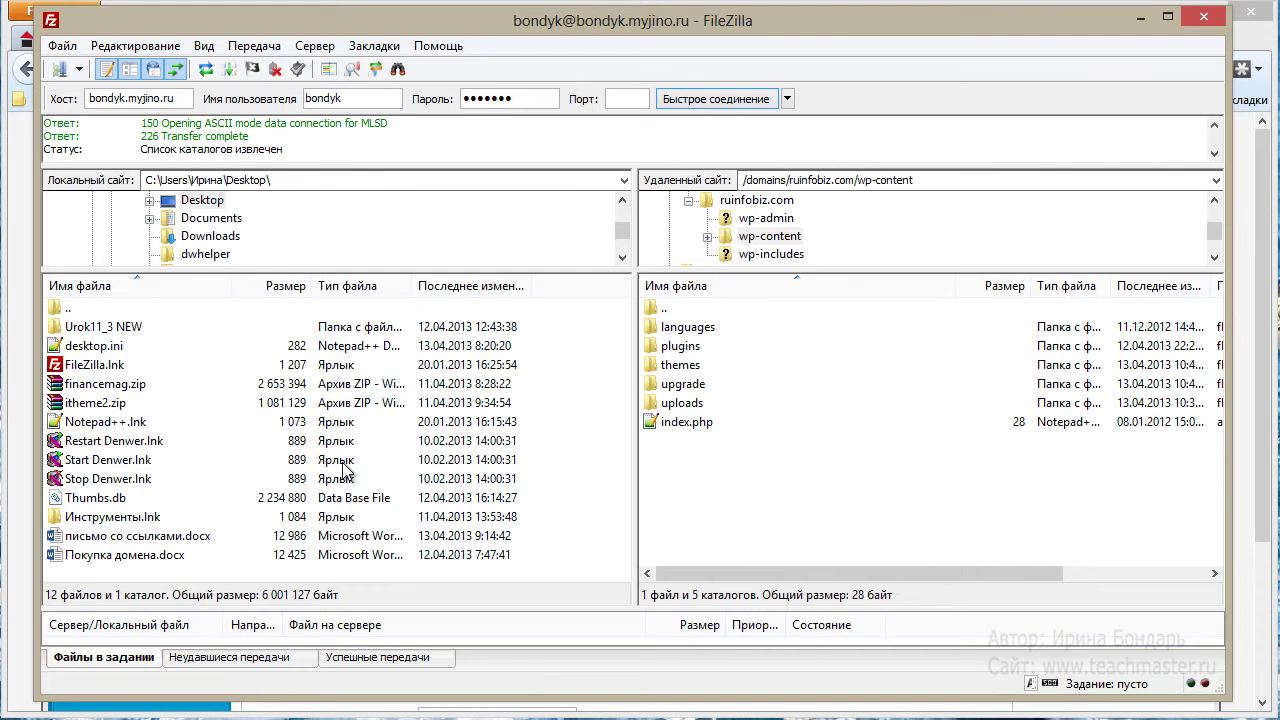
pyautogui.press('Down')
pyautogui.press('Down')
pyautogui.press('Down')
pyautogui.press('Return')
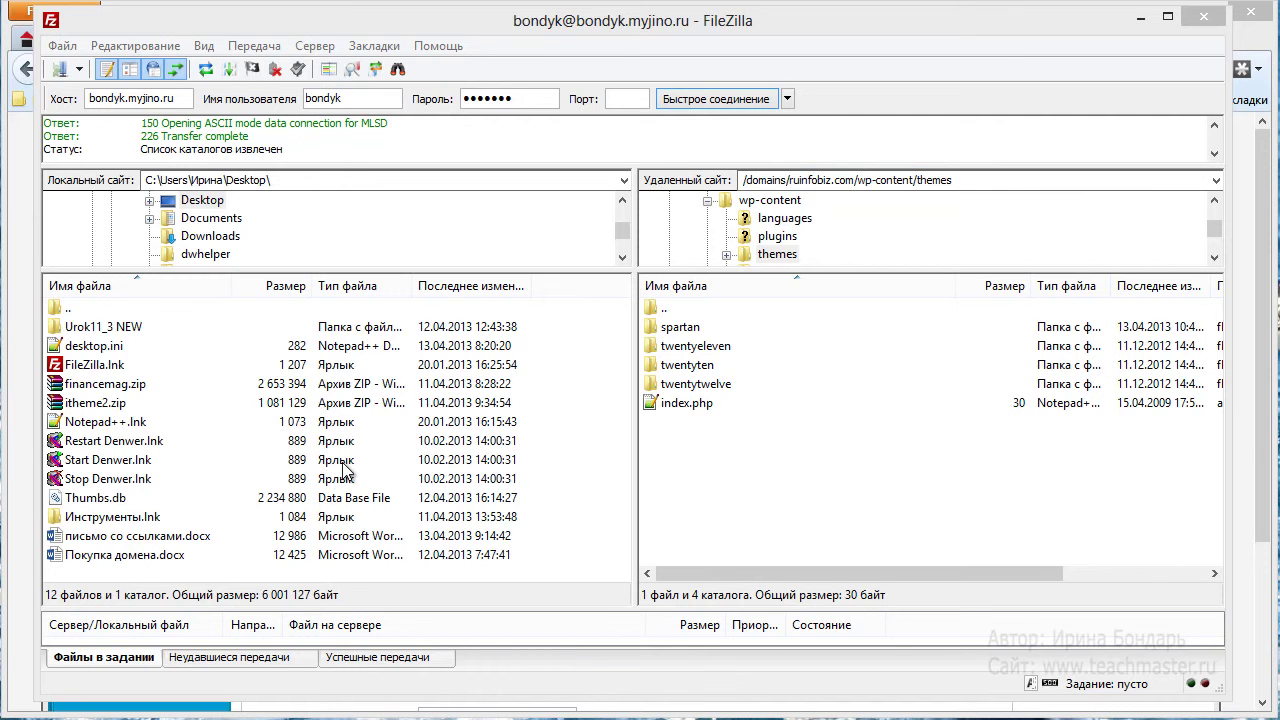
# Switch to File Explorer, open the Шаблоны folder inside Инструменты, and narrow the window so FileZilla shows beside it.
pyautogui.hotkey('alt', 'Tab')
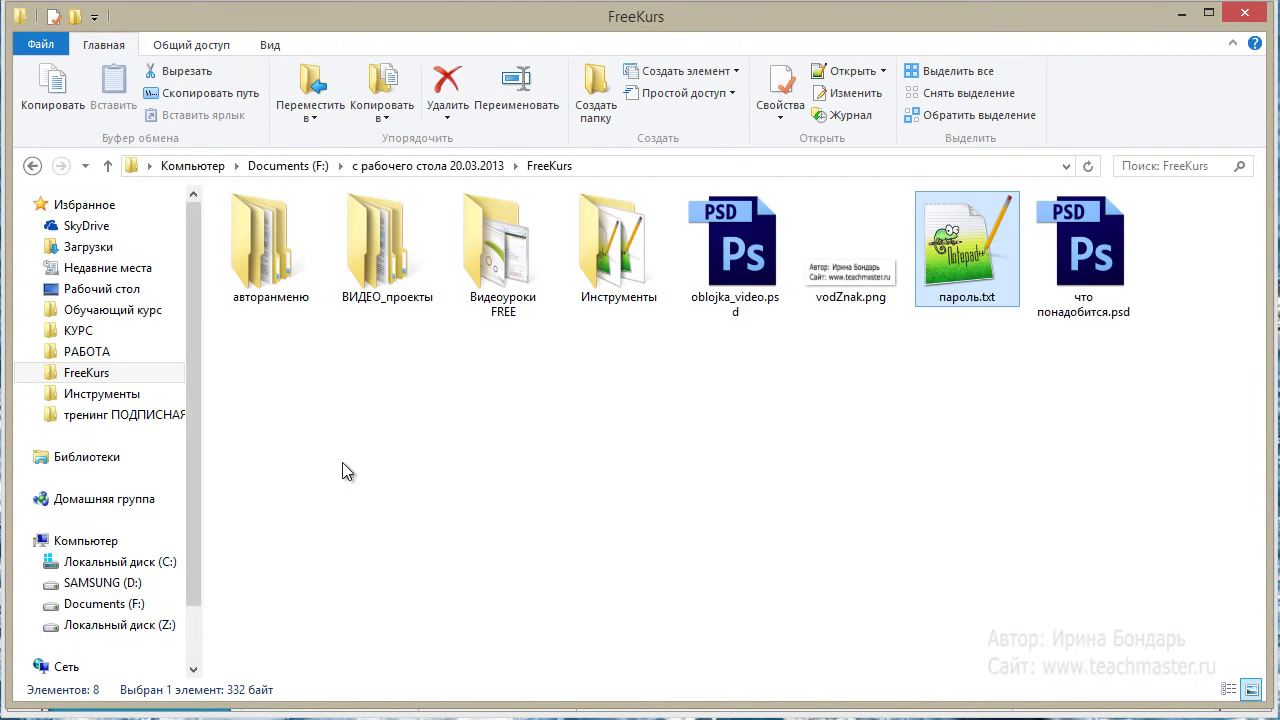
pyautogui.click(101, 393)
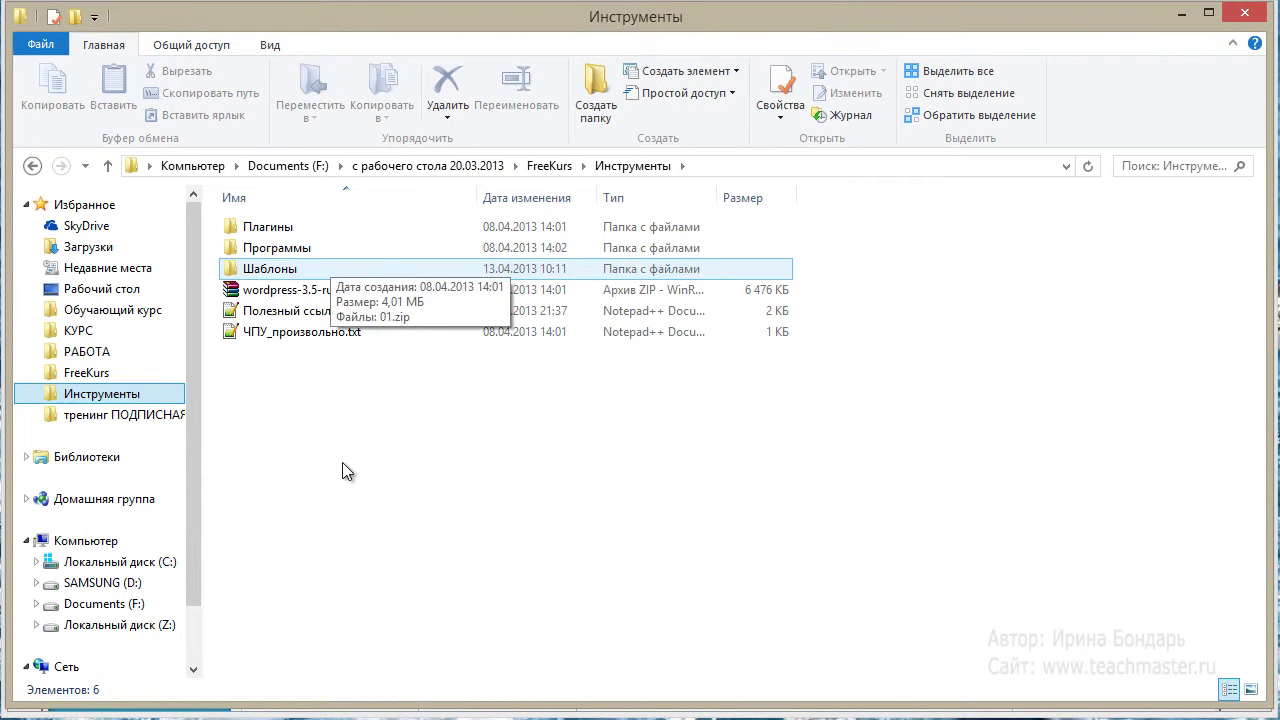
pyautogui.press('Return')
pyautogui.press('Down')
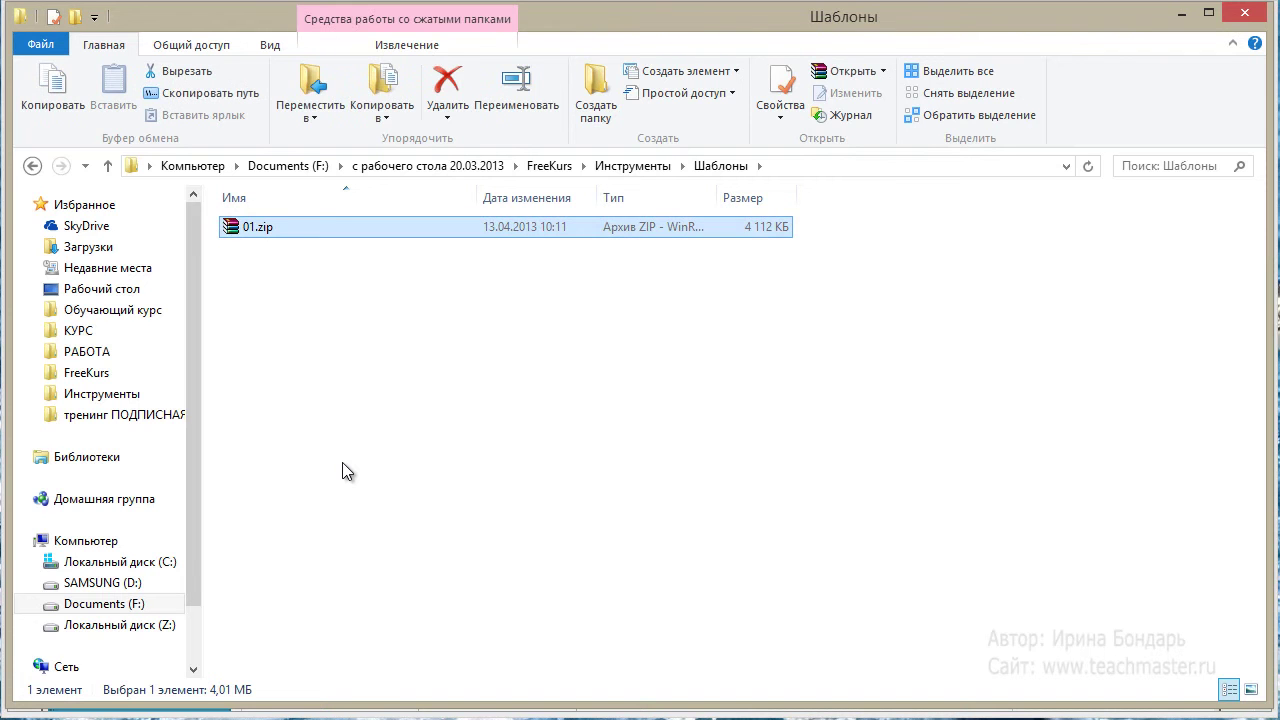
pyautogui.moveTo(1269, 462); pyautogui.dragTo(864, 462)
# Extract the 01.zip archive with WinRAR into its own 01 folder inside Шаблоны.
pyautogui.rightClick(254, 224)
pyautogui.press('Down')
pyautogui.press('Down')
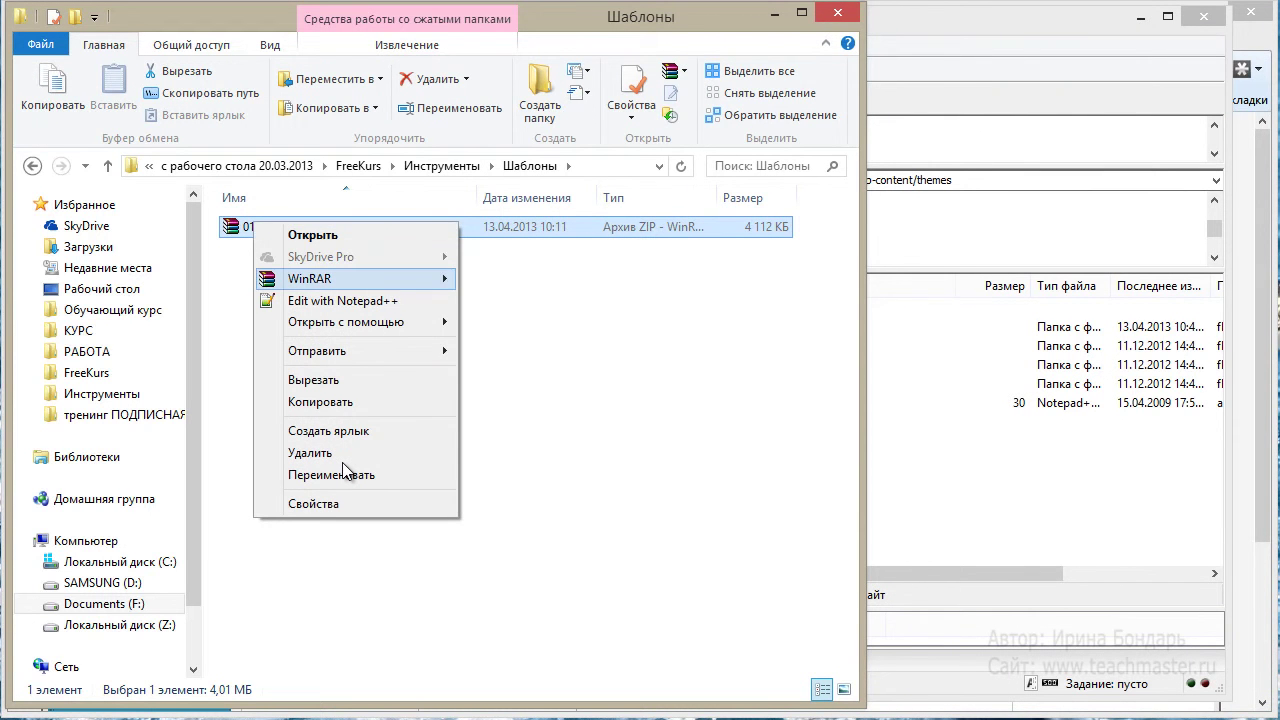
pyautogui.press('Right')
pyautogui.press('Down')
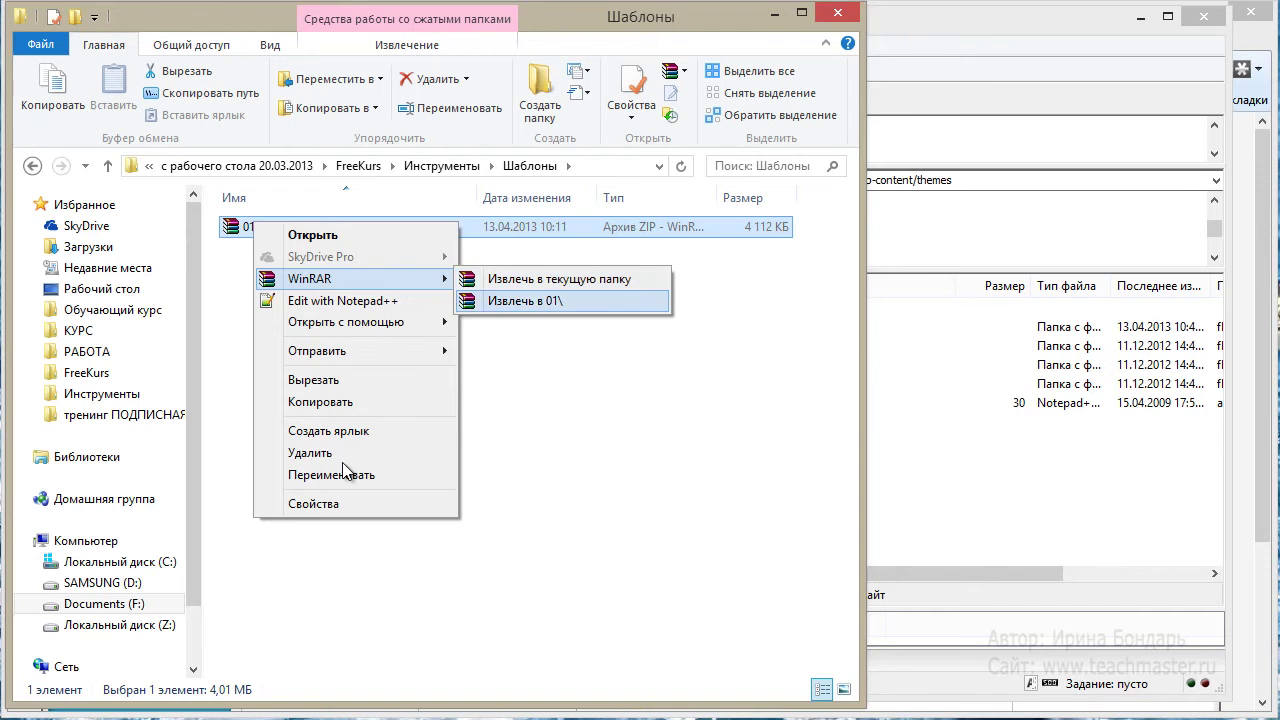
pyautogui.press('Return')
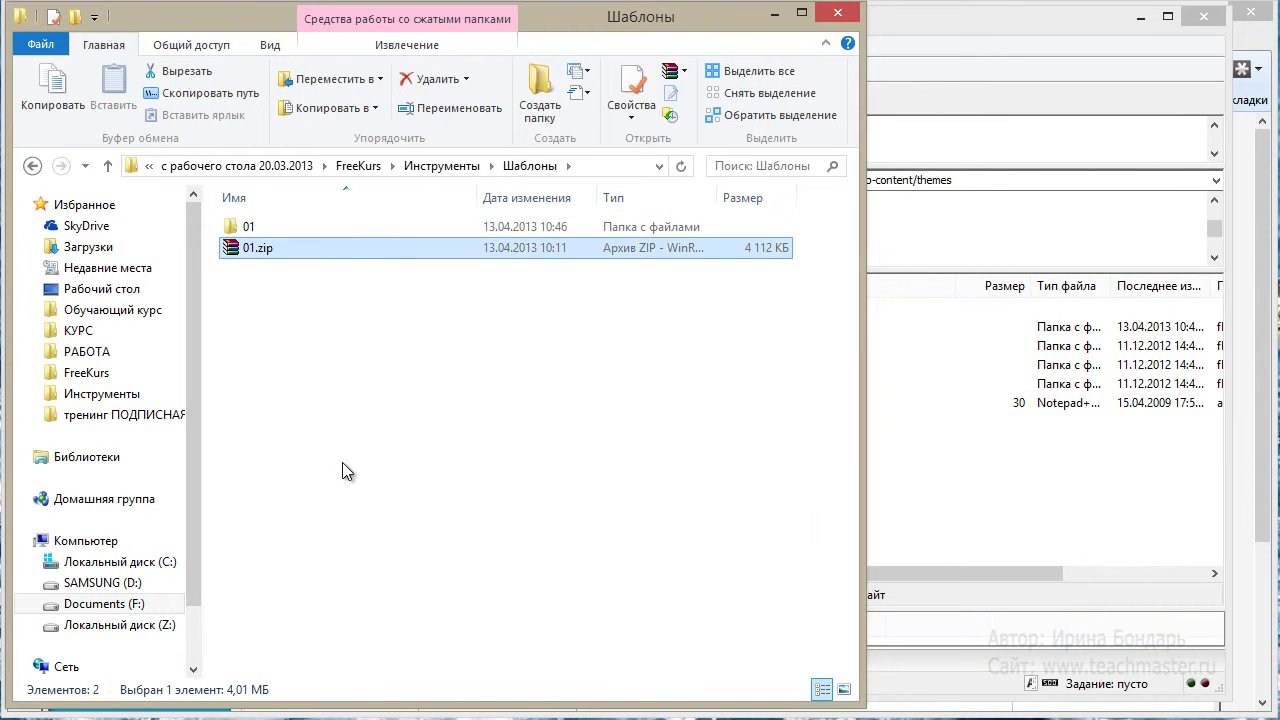
# Check the theme files in the nested 01 folder, finishing in the outer 01 folder that contains it.
pyautogui.press('Up')
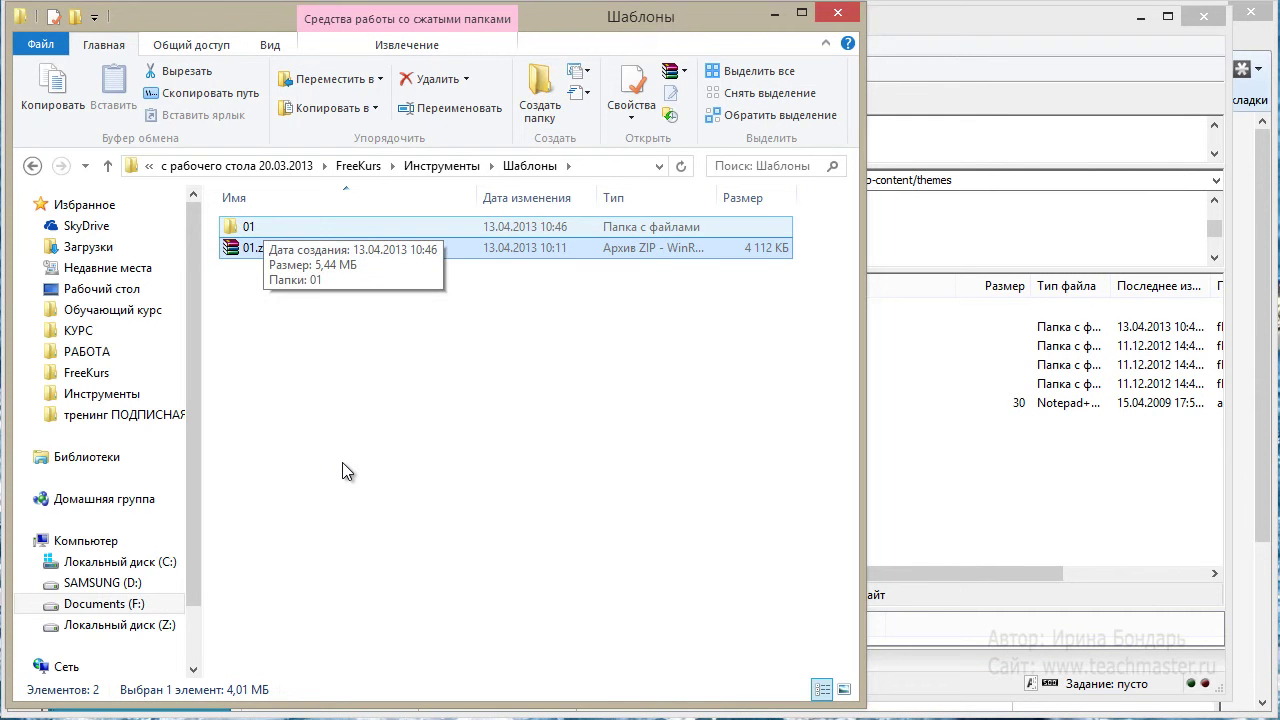
pyautogui.press('Return')
pyautogui.press('Return')
pyautogui.press('BackSpace')
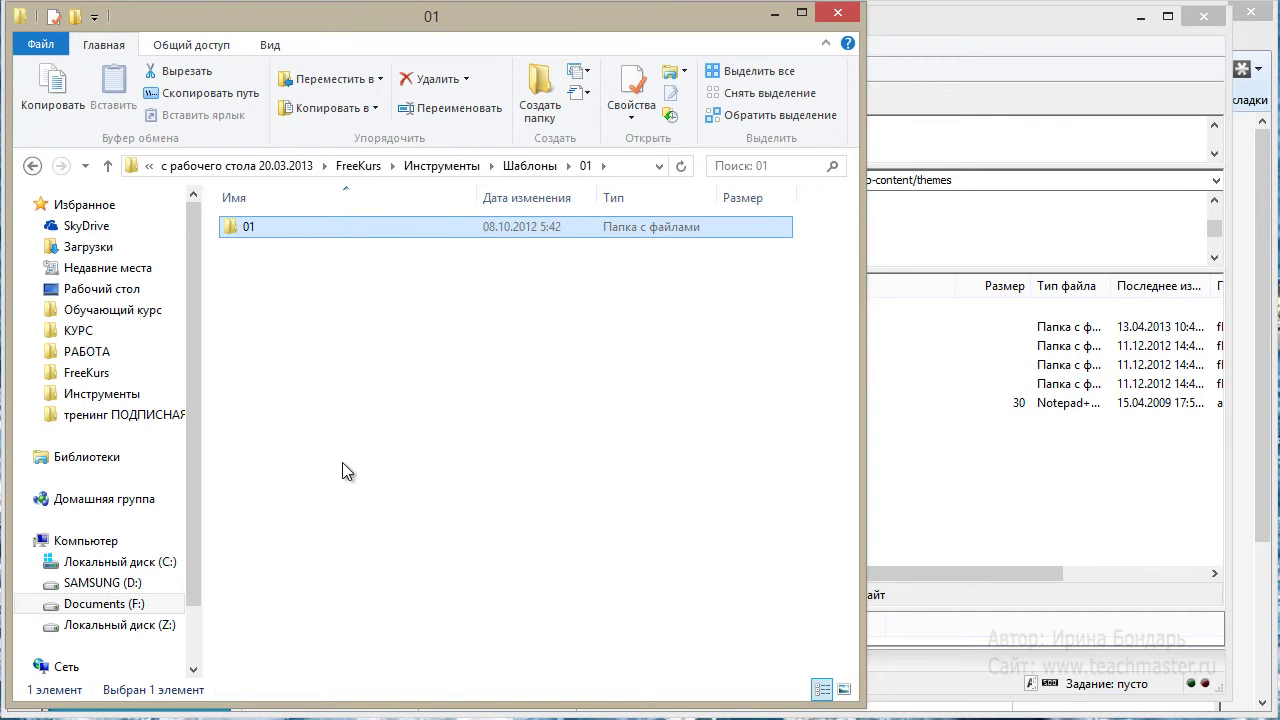
pyautogui.press('Return')
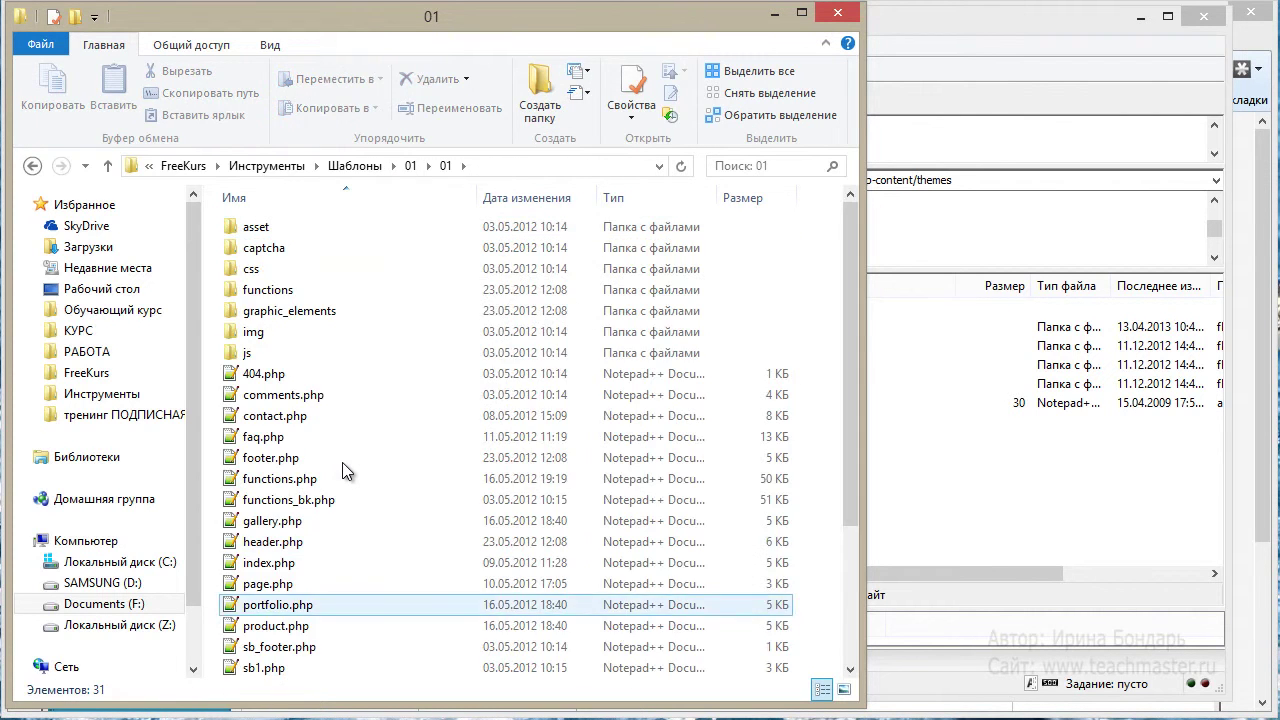
pyautogui.press('BackSpace')
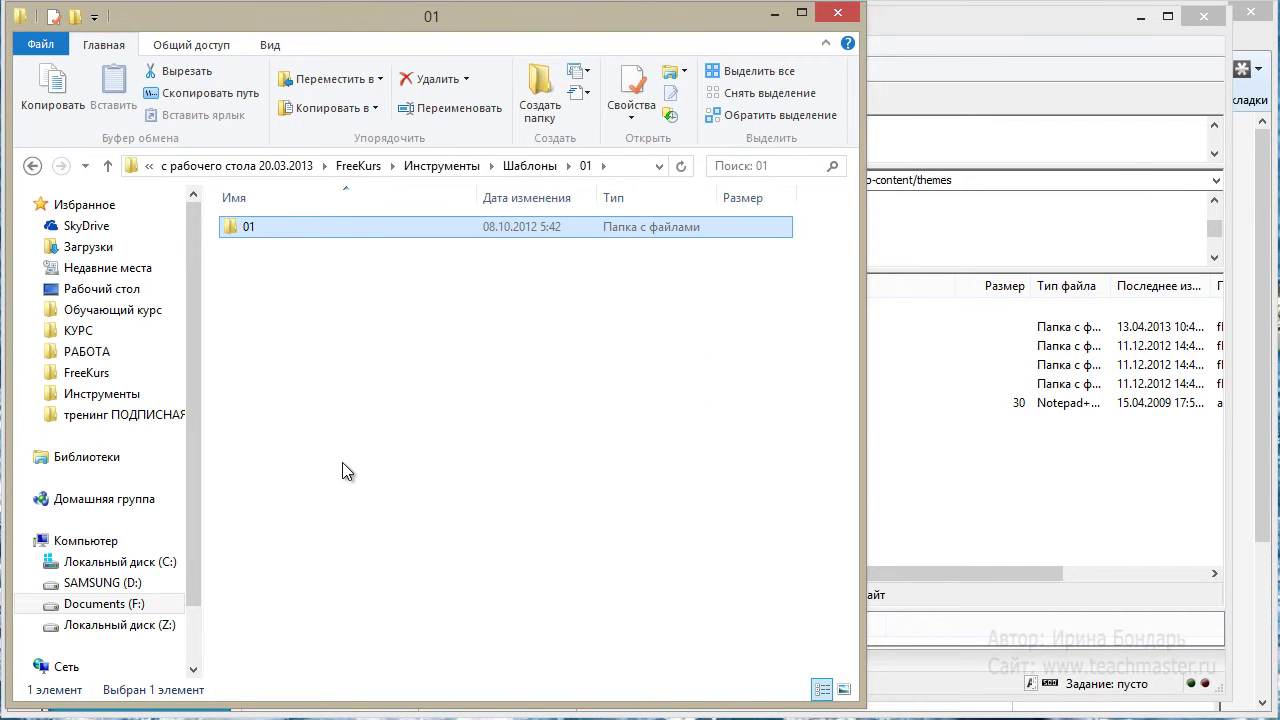
# Upload the inner 01 theme folder to the server's themes directory and switch to FileZilla to follow the transfer.
pyautogui.moveTo(268, 227)
pyautogui.mouseDown()
pyautogui.moveTo(808, 492)
pyautogui.moveTo(960, 500)
pyautogui.mouseUp()
pyautogui.hotkey('alt', 'Tab')
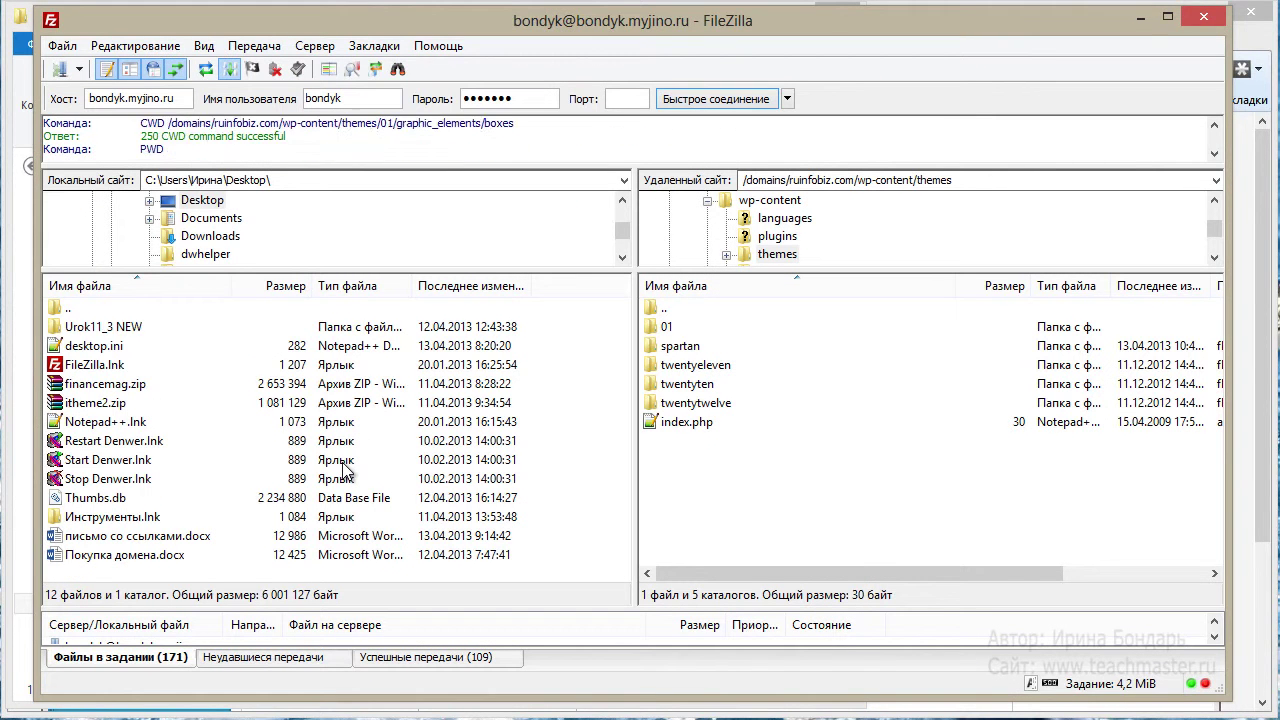
pyautogui.hotkey('ctrl', 'shift', 'd')
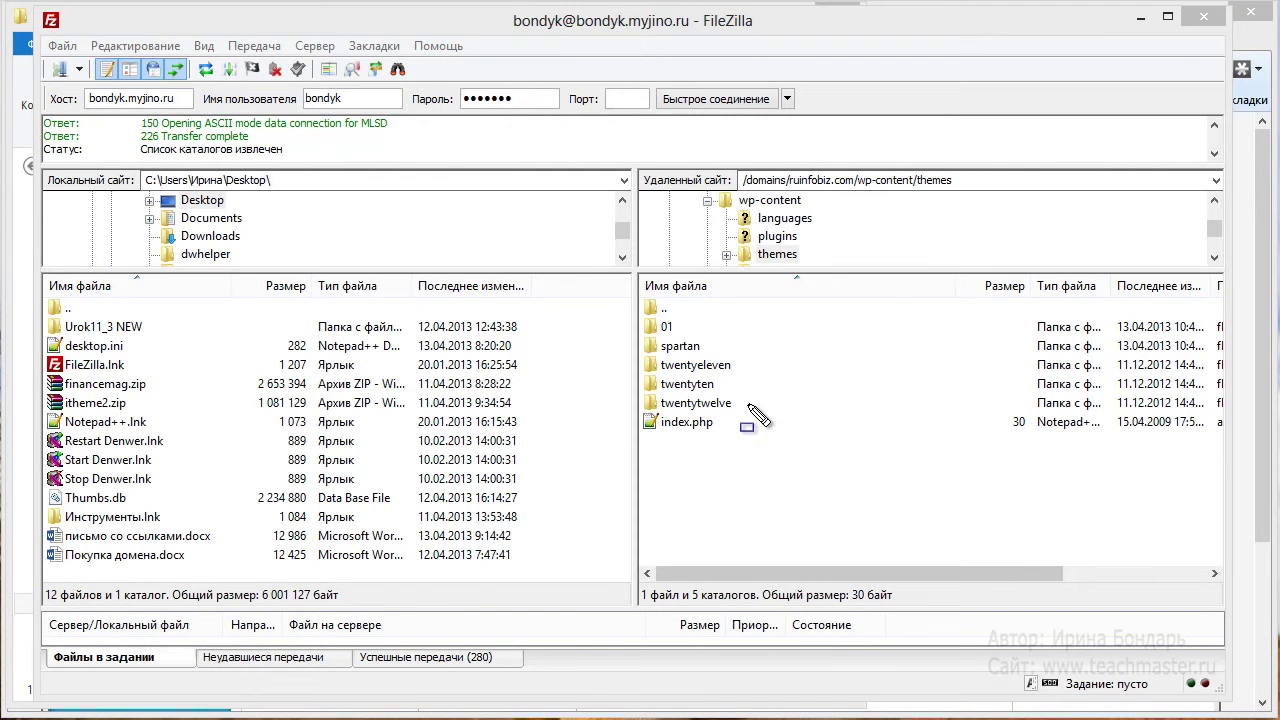
pyautogui.moveTo(356, 646); pyautogui.dragTo(521, 679)
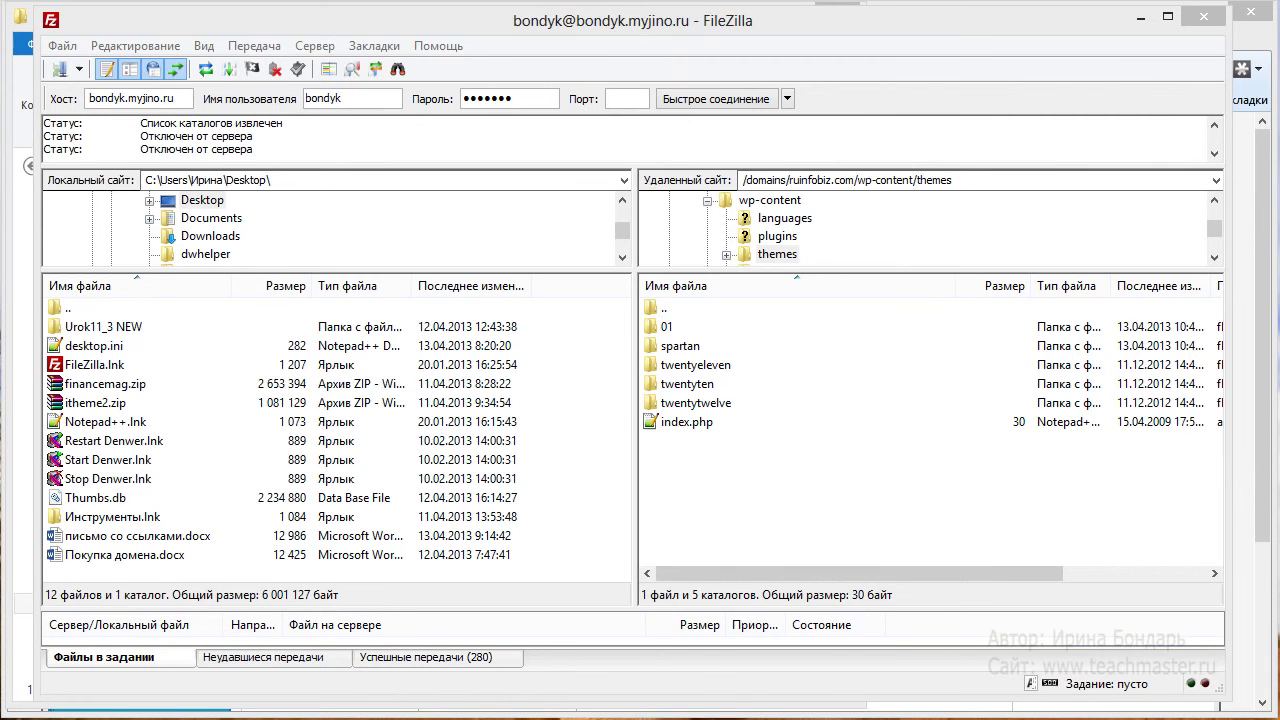
# Switch to Firefox, activate WpThemeGenerator Theme on the WordPress themes page, and reload the blog's Об авторе page.
pyautogui.hotkey('alt', 'Tab')
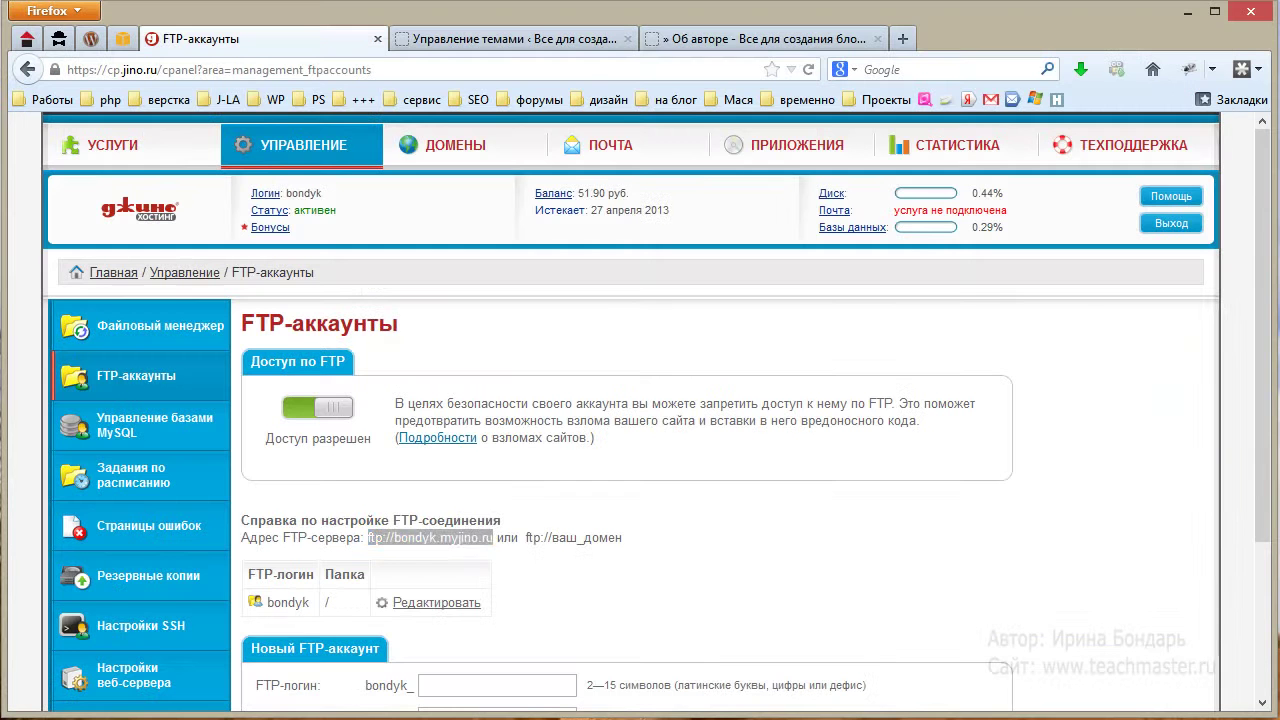
pyautogui.click(562, 38)
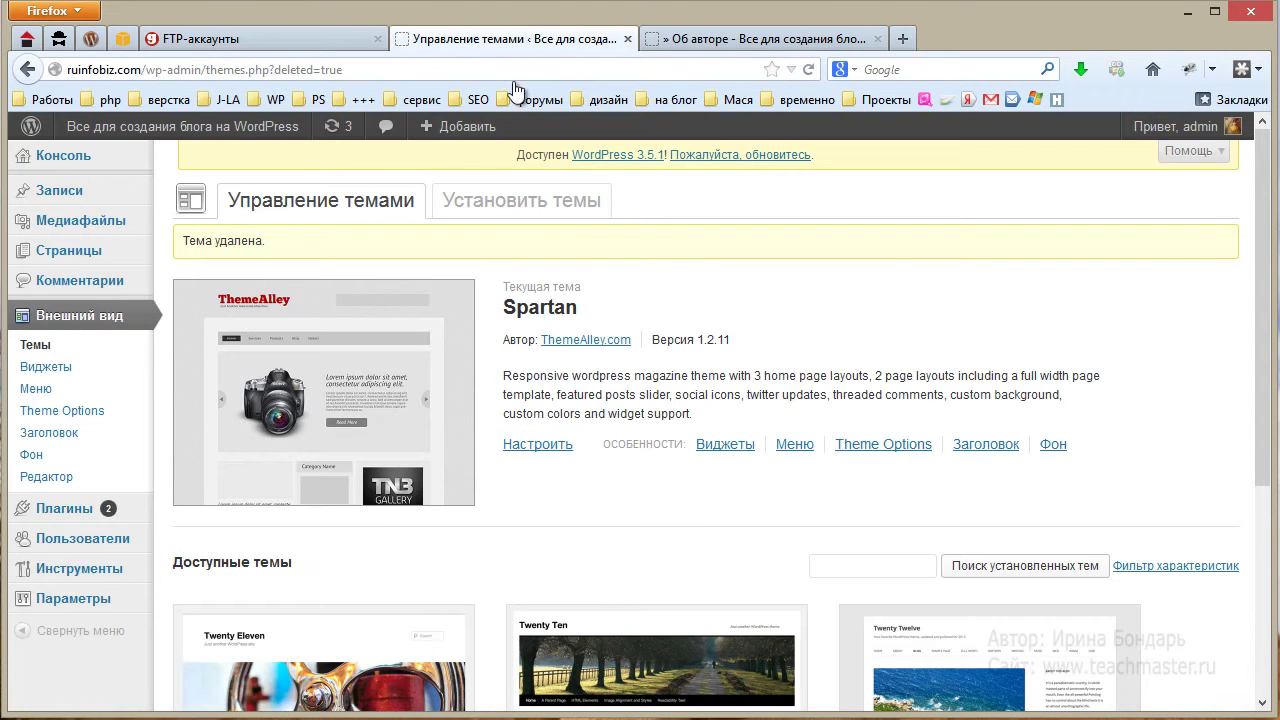
pyautogui.click(47, 350)
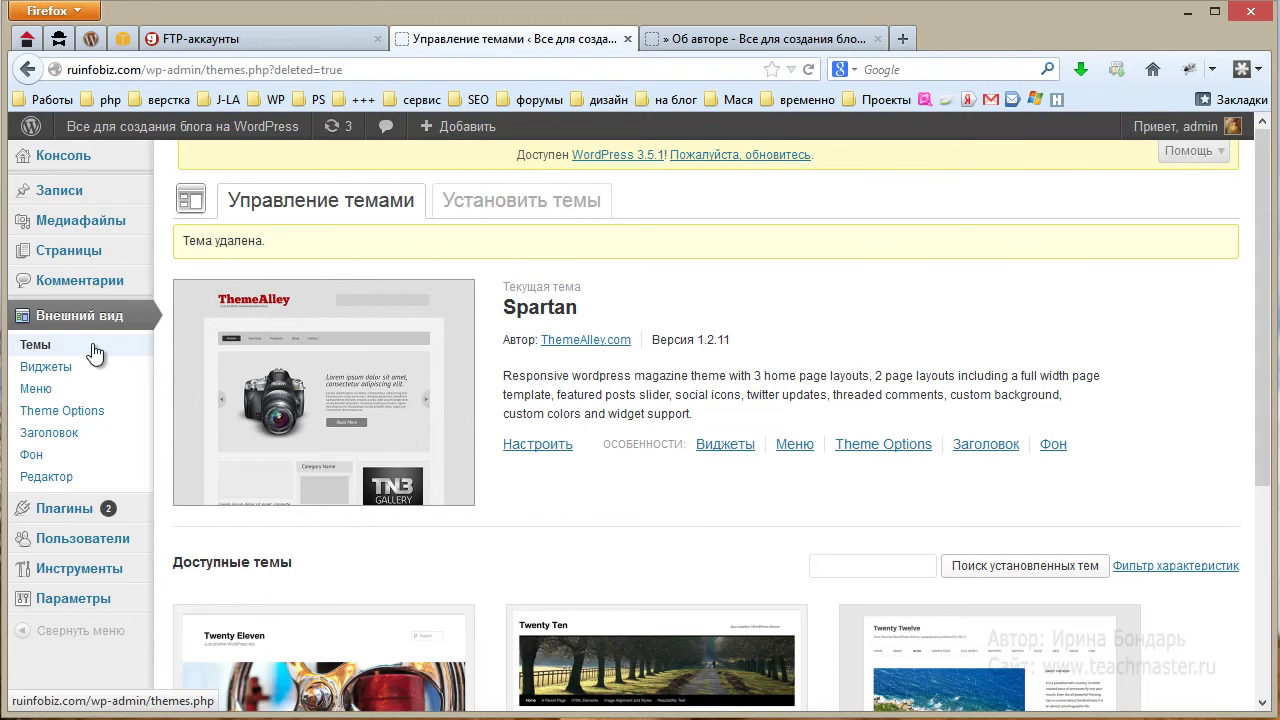
pyautogui.scroll(-5, 420, 500)
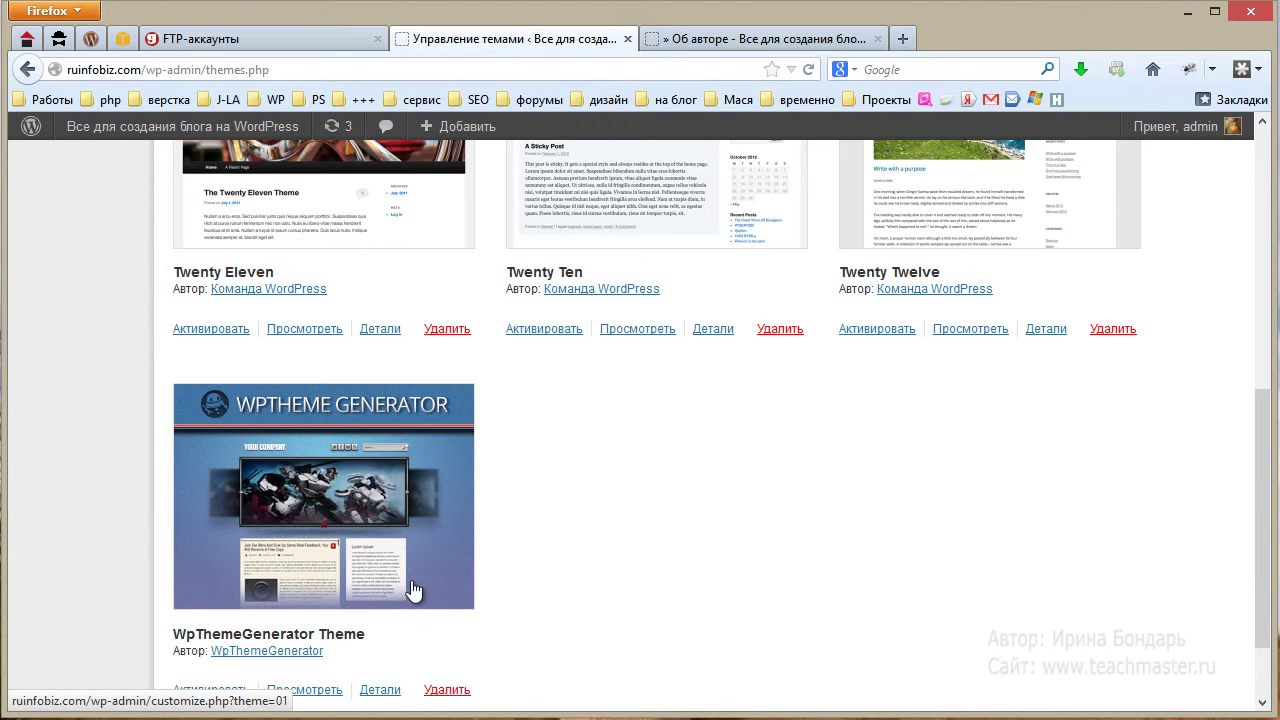
pyautogui.scroll(-2, 425, 594)
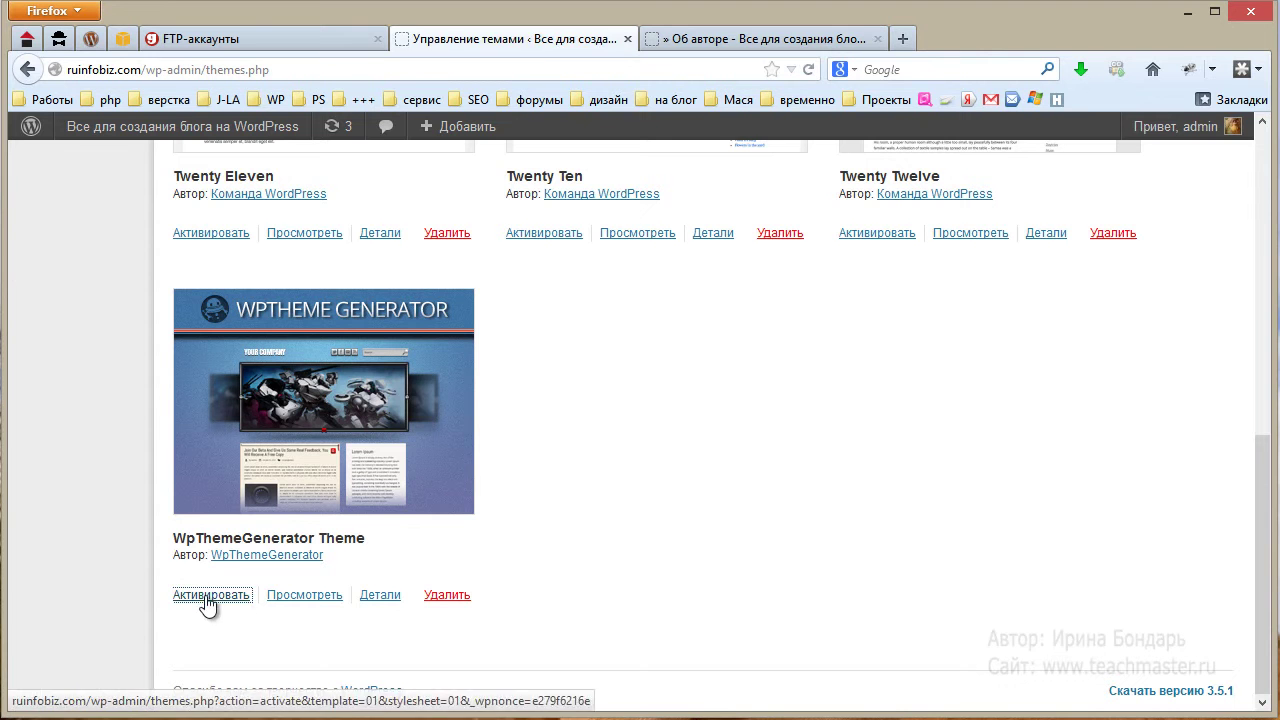
pyautogui.click(205, 596)
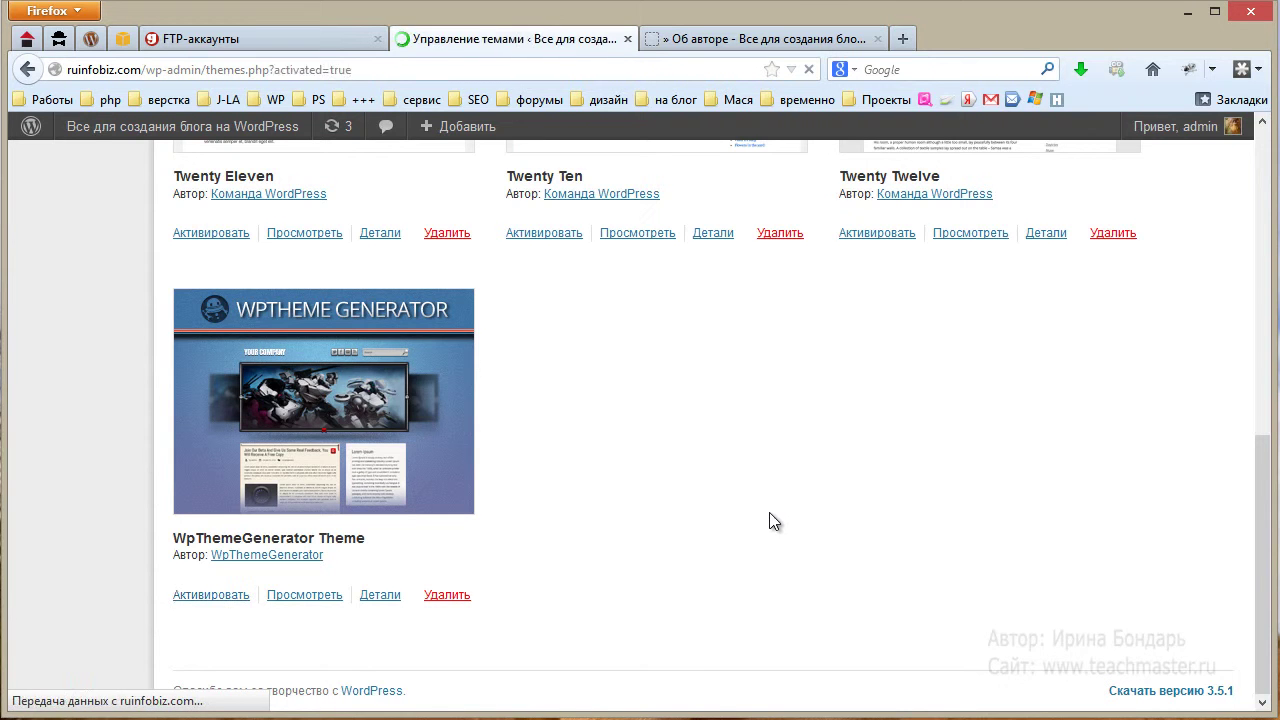
pyautogui.hotkey('ctrl', 'Tab')
pyautogui.press('F5')
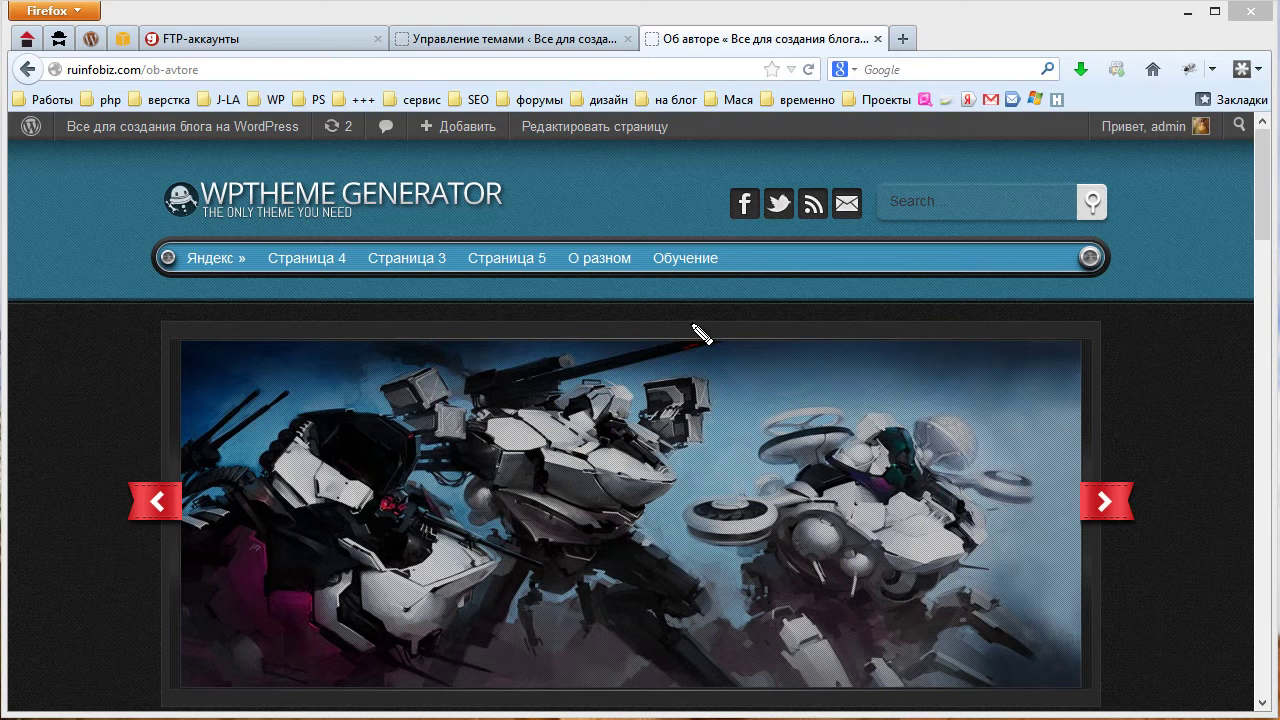
pyautogui.moveTo(706, 292)
pyautogui.mouseDown()
pyautogui.moveTo(703, 328)
pyautogui.moveTo(719, 331)
pyautogui.mouseUp()
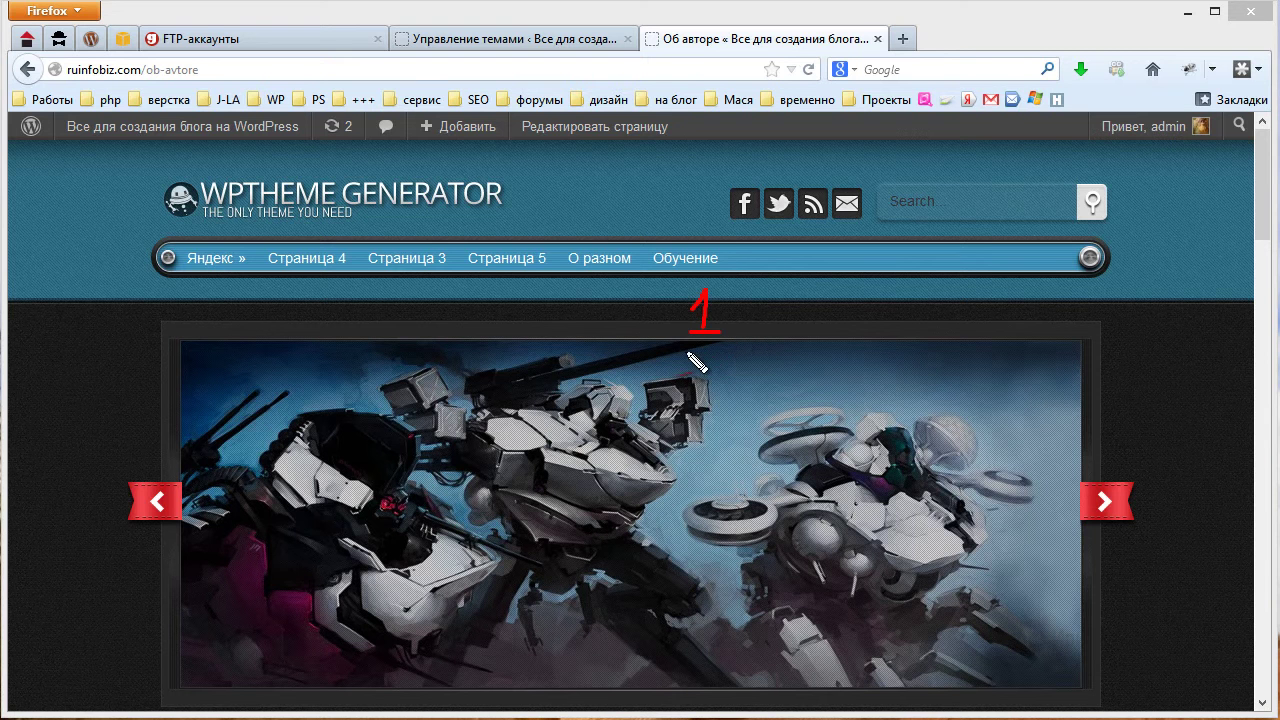
pyautogui.moveTo(442, 354)
pyautogui.mouseDown()
pyautogui.moveTo(628, 365)
pyautogui.moveTo(1165, 356)
pyautogui.mouseUp()
pyautogui.moveTo(465, 428)
pyautogui.mouseDown()
pyautogui.moveTo(483, 413)
pyautogui.moveTo(490, 437)
pyautogui.mouseUp()
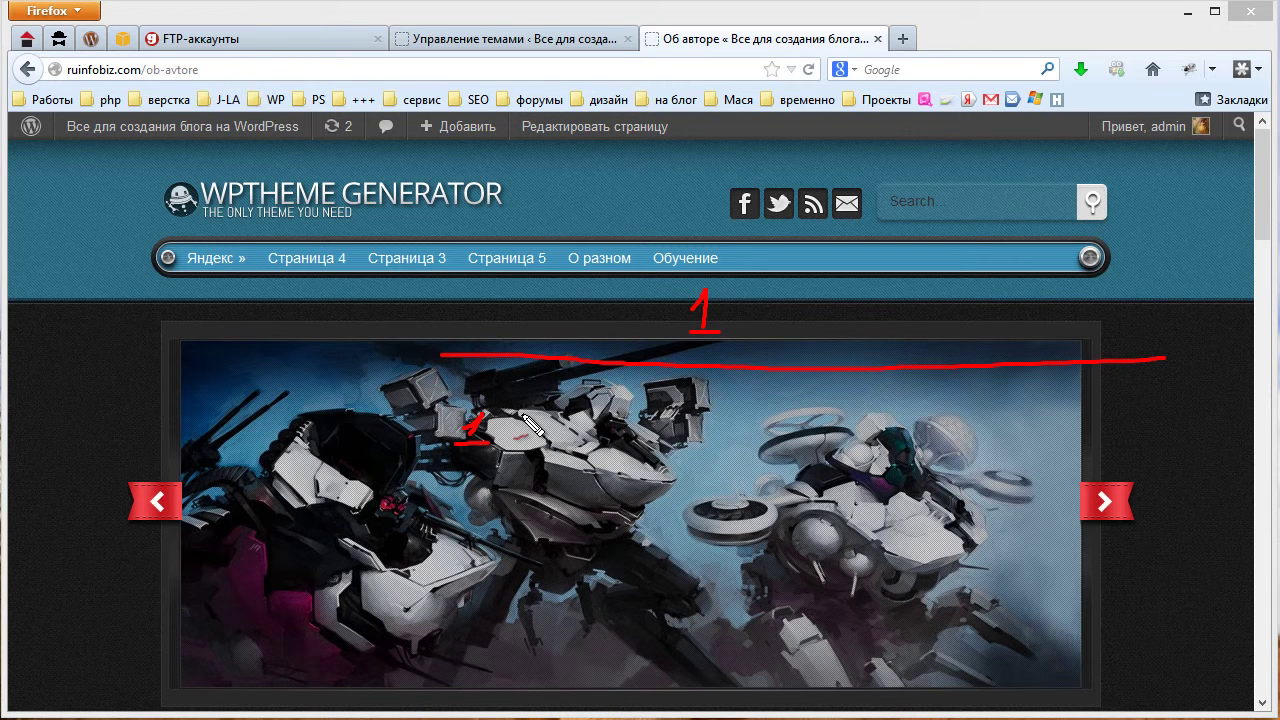
pyautogui.moveTo(517, 419); pyautogui.dragTo(526, 419)
pyautogui.moveTo(463, 458); pyautogui.dragTo(490, 490)
pyautogui.moveTo(512, 464); pyautogui.dragTo(531, 457)
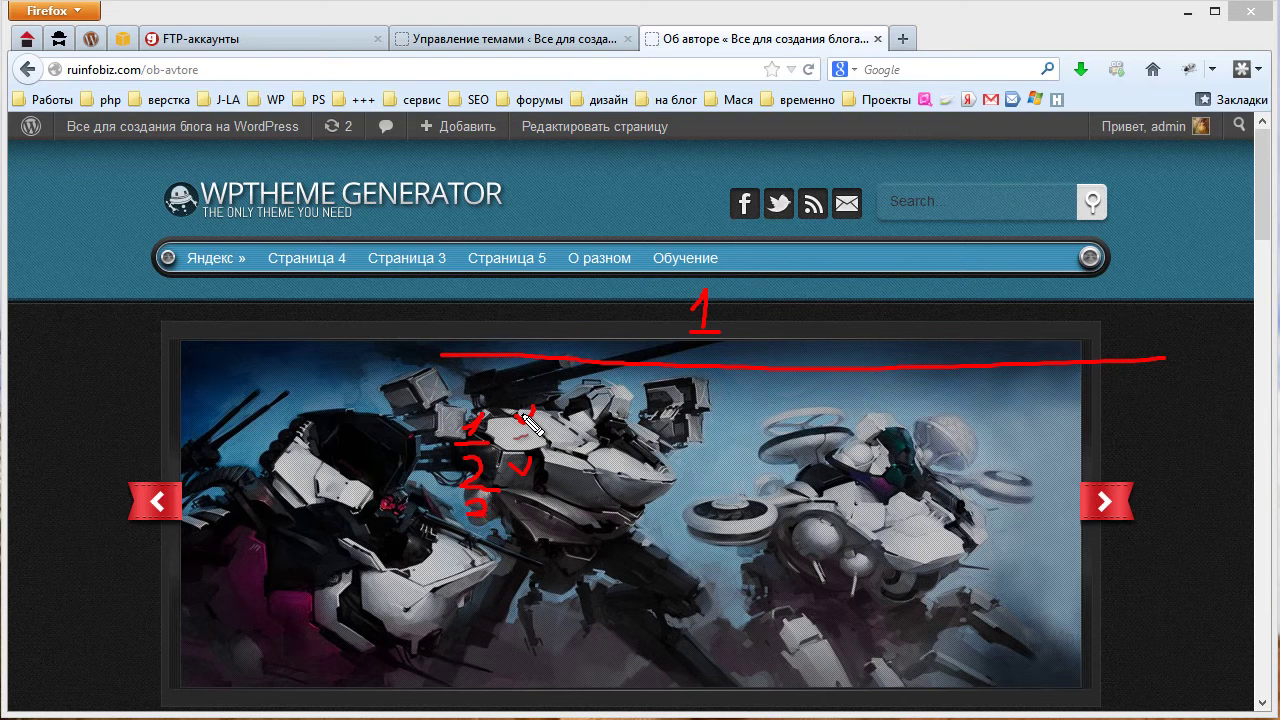
pyautogui.moveTo(465, 528); pyautogui.dragTo(488, 532)
pyautogui.moveTo(514, 510); pyautogui.dragTo(533, 497)
pyautogui.moveTo(475, 560); pyautogui.dragTo(492, 573)
pyautogui.moveTo(516, 550)
pyautogui.mouseDown()
pyautogui.moveTo(524, 558)
pyautogui.moveTo(542, 536)
pyautogui.mouseUp()
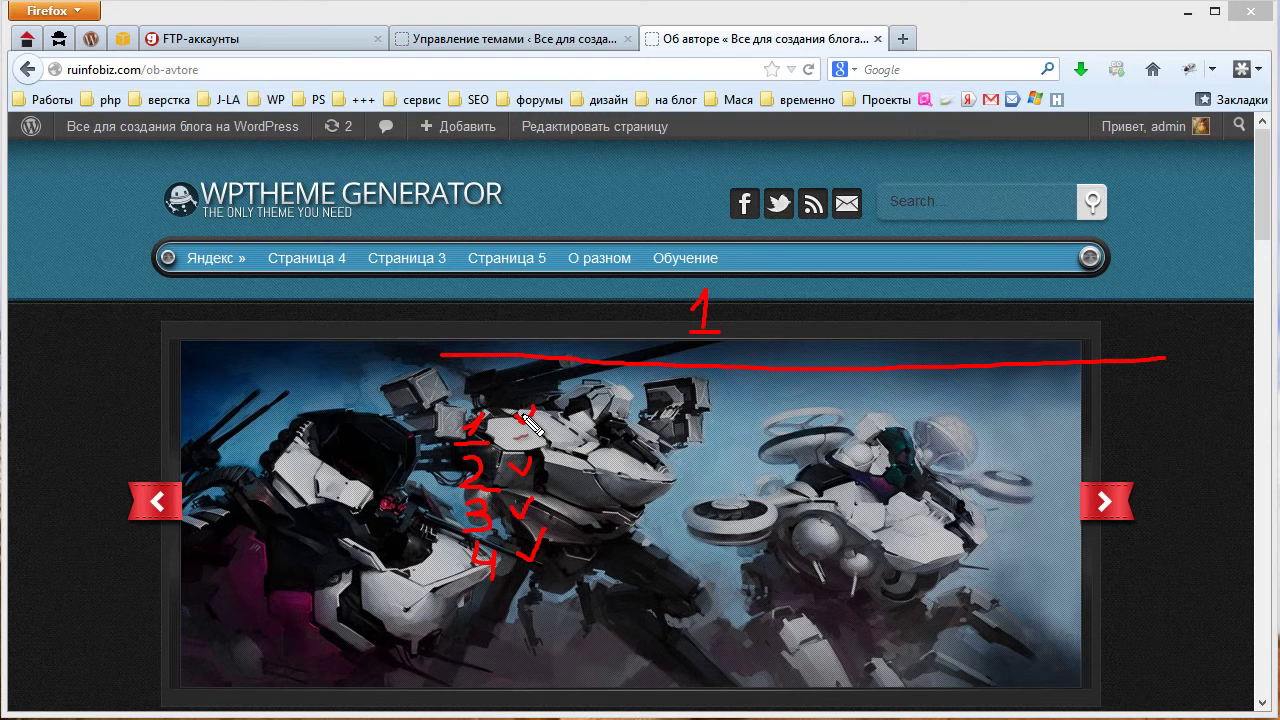
pyautogui.moveTo(548, 408)
pyautogui.mouseDown()
pyautogui.moveTo(566, 416)
pyautogui.moveTo(570, 474)
pyautogui.moveTo(598, 474)
pyautogui.moveTo(586, 556)
pyautogui.moveTo(562, 586)
pyautogui.moveTo(670, 551)
pyautogui.moveTo(592, 552)
pyautogui.moveTo(604, 562)
pyautogui.mouseUp()
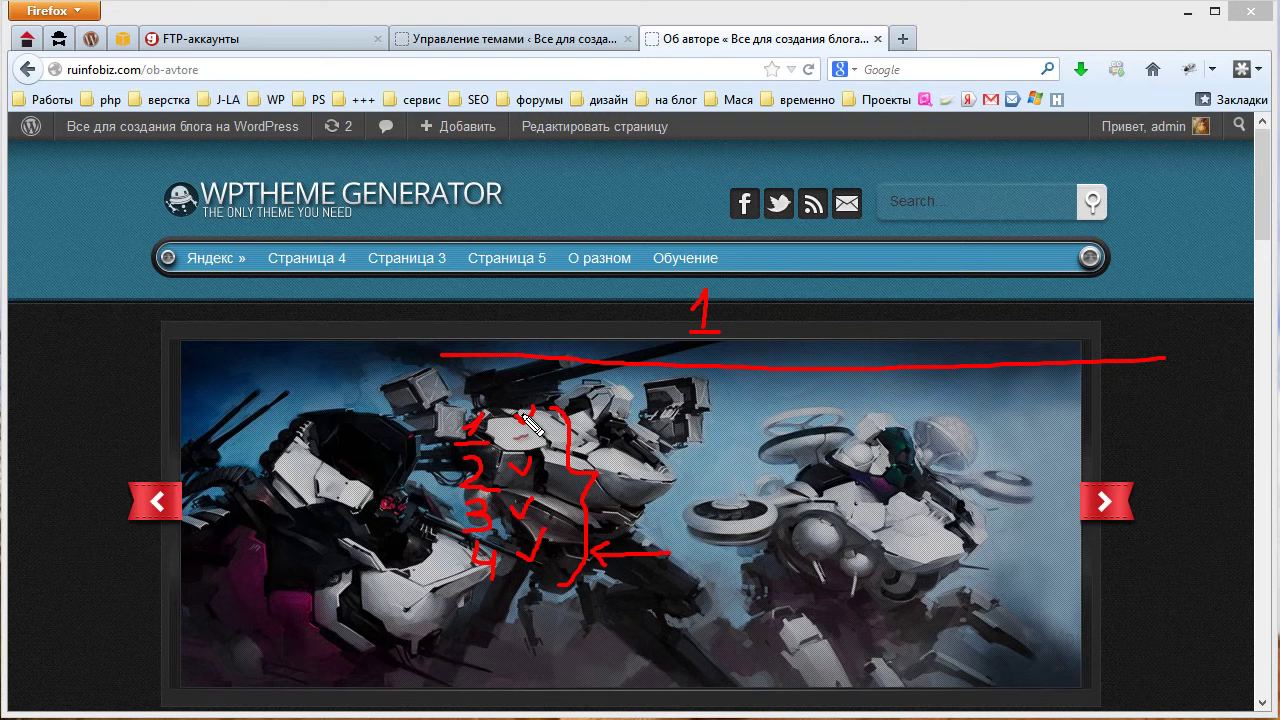